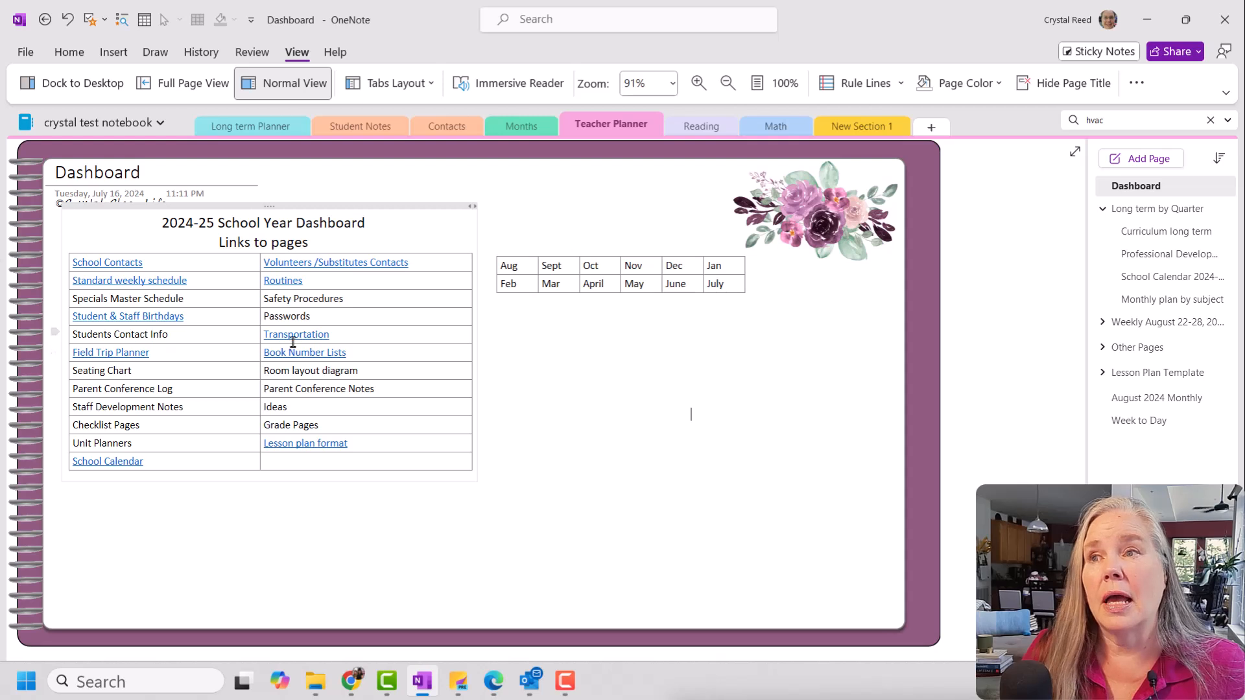
# Step: Hide the borders of the School Year Dashboard links table and restore them
pyautogui.click(348, 310)
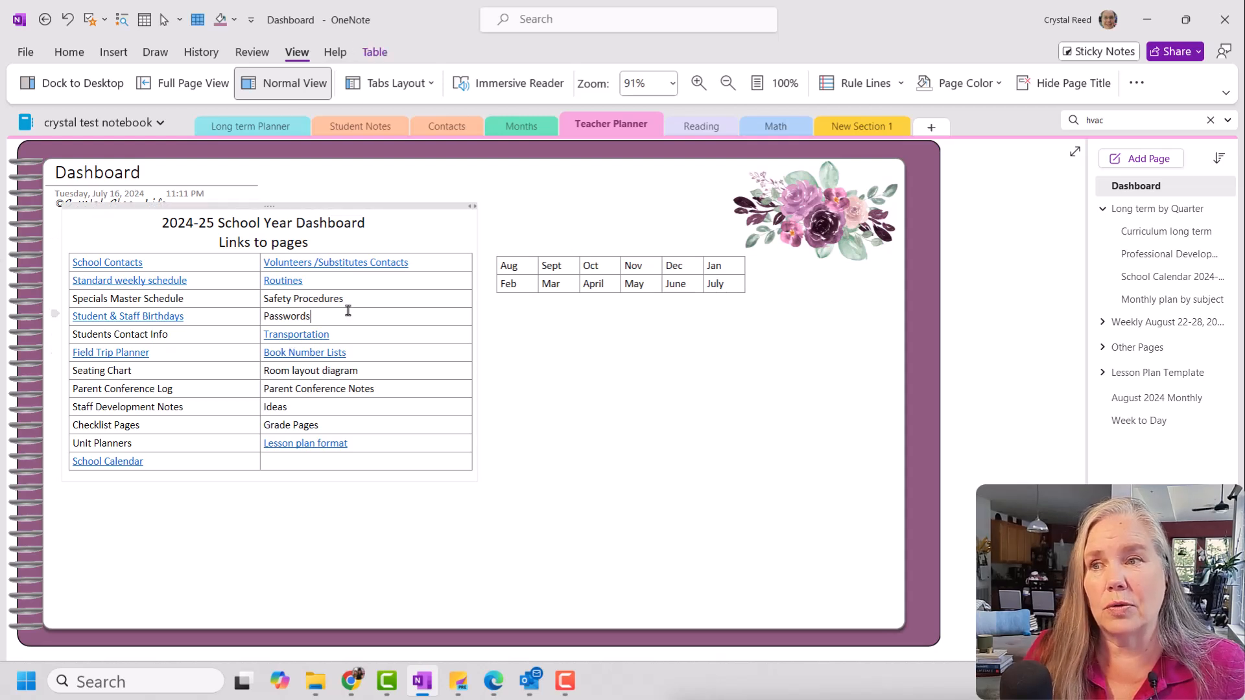
pyautogui.click(222, 303)
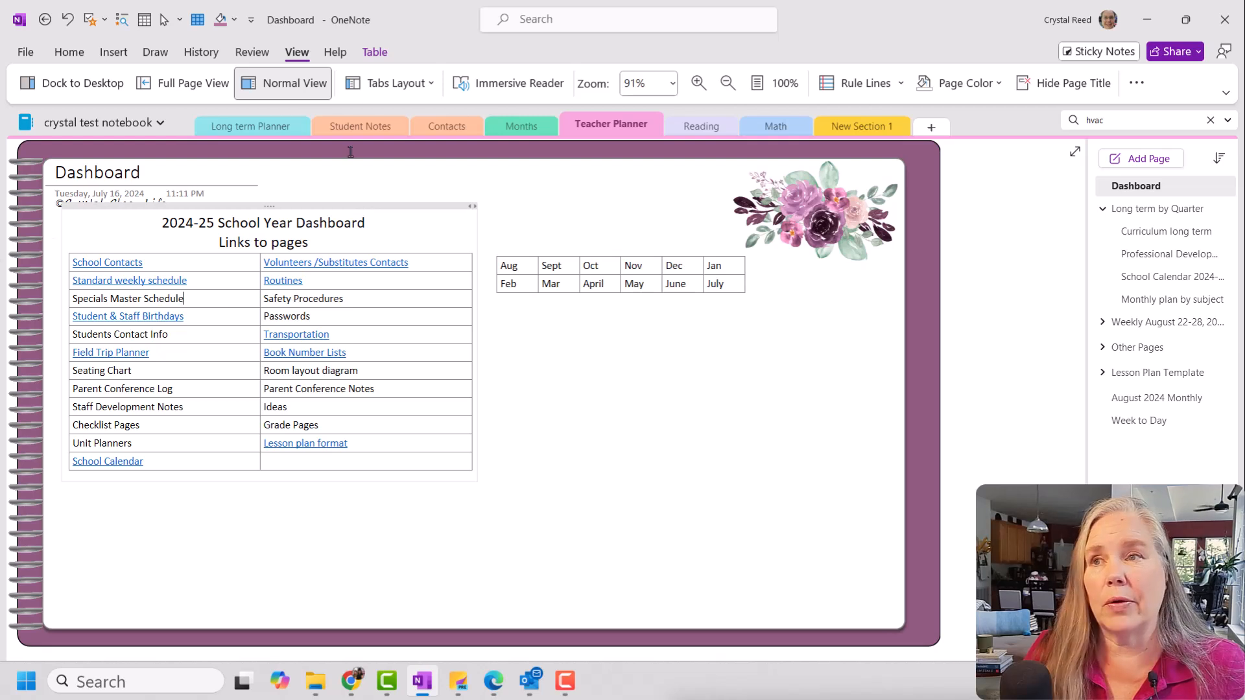
pyautogui.click(374, 53)
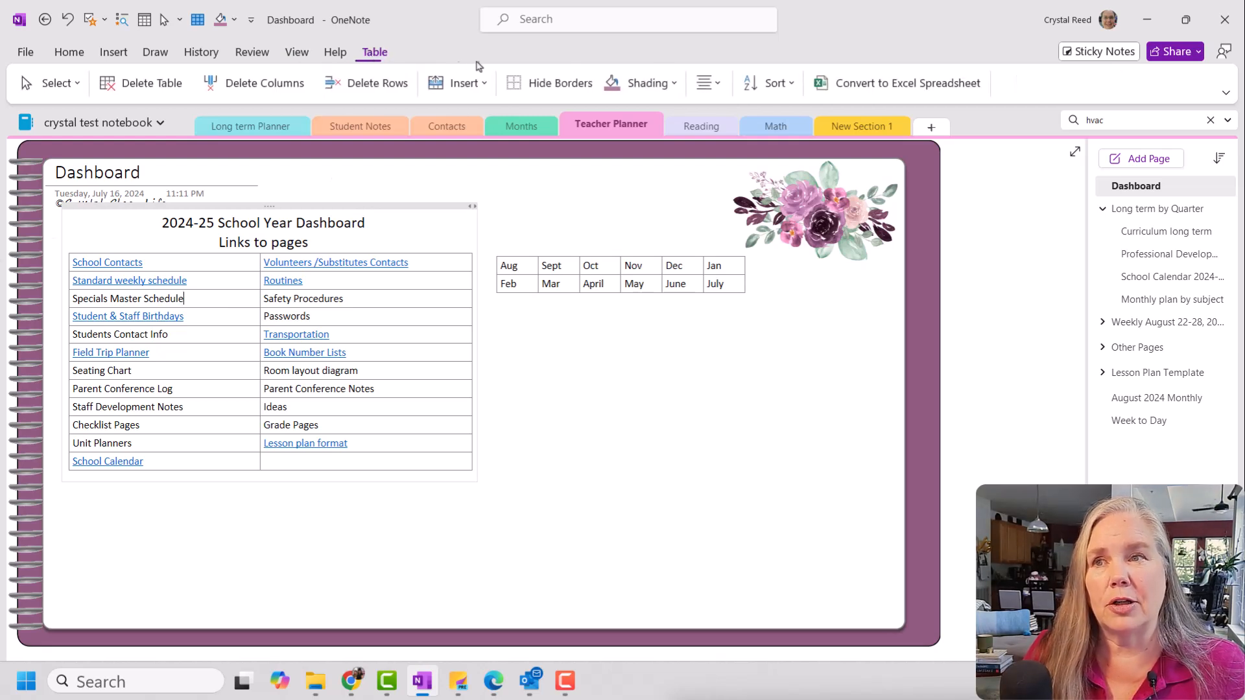
pyautogui.click(543, 85)
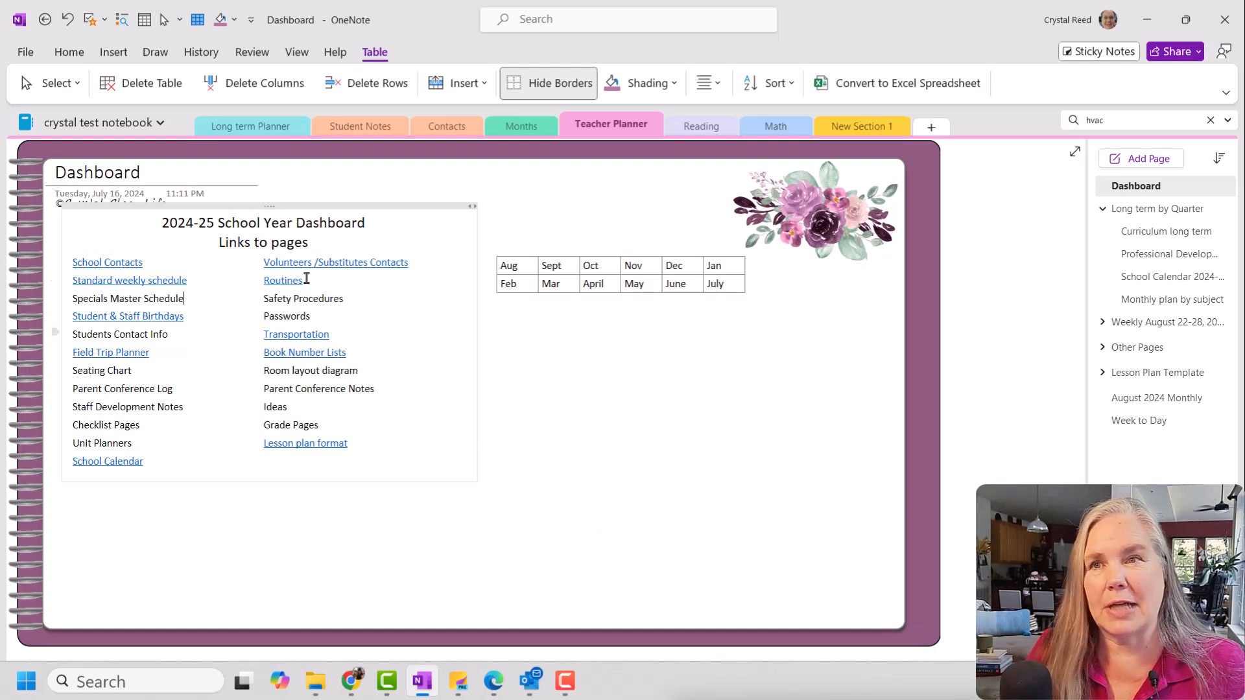
pyautogui.click(540, 88)
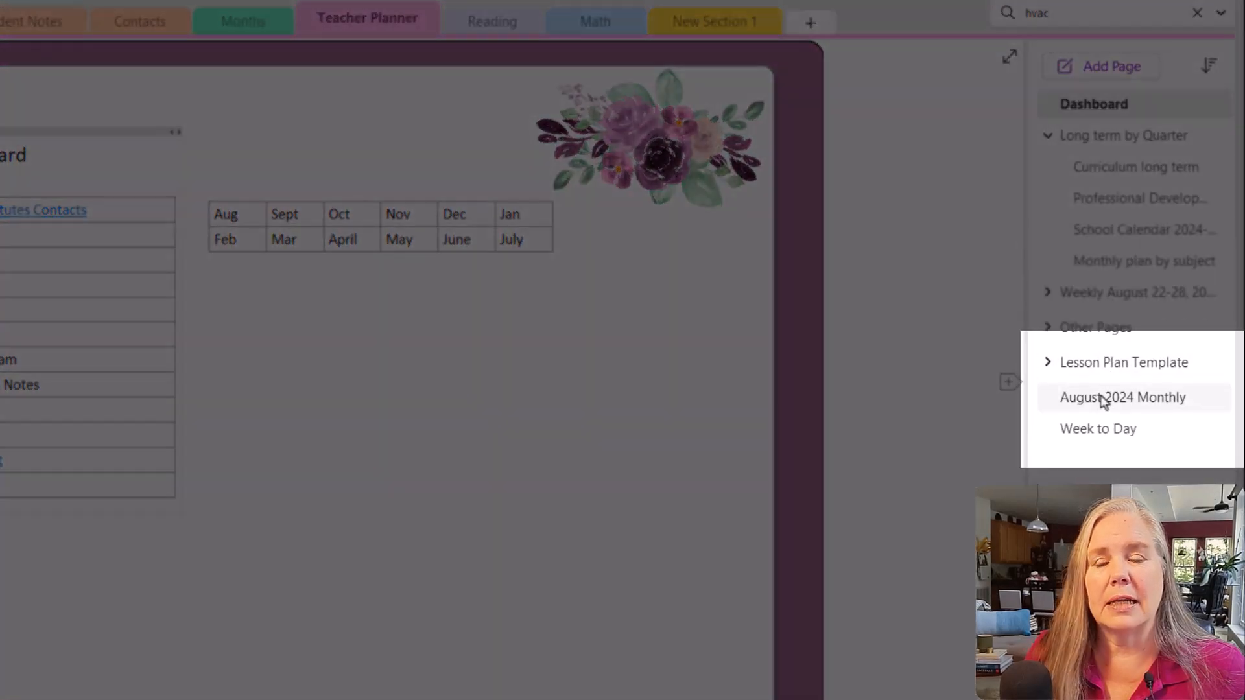
# Step: Copy the link to the August 2024 Monthly page and return to the Dashboard page
pyautogui.click(1102, 399)
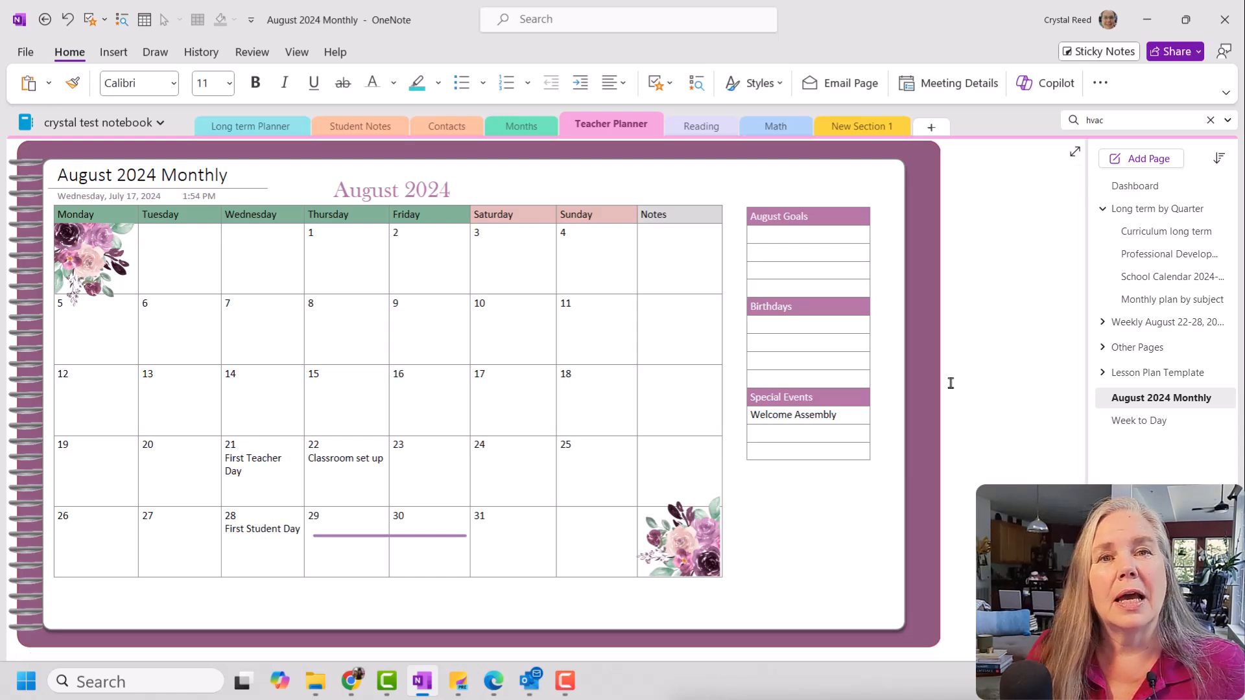
pyautogui.rightClick(1128, 404)
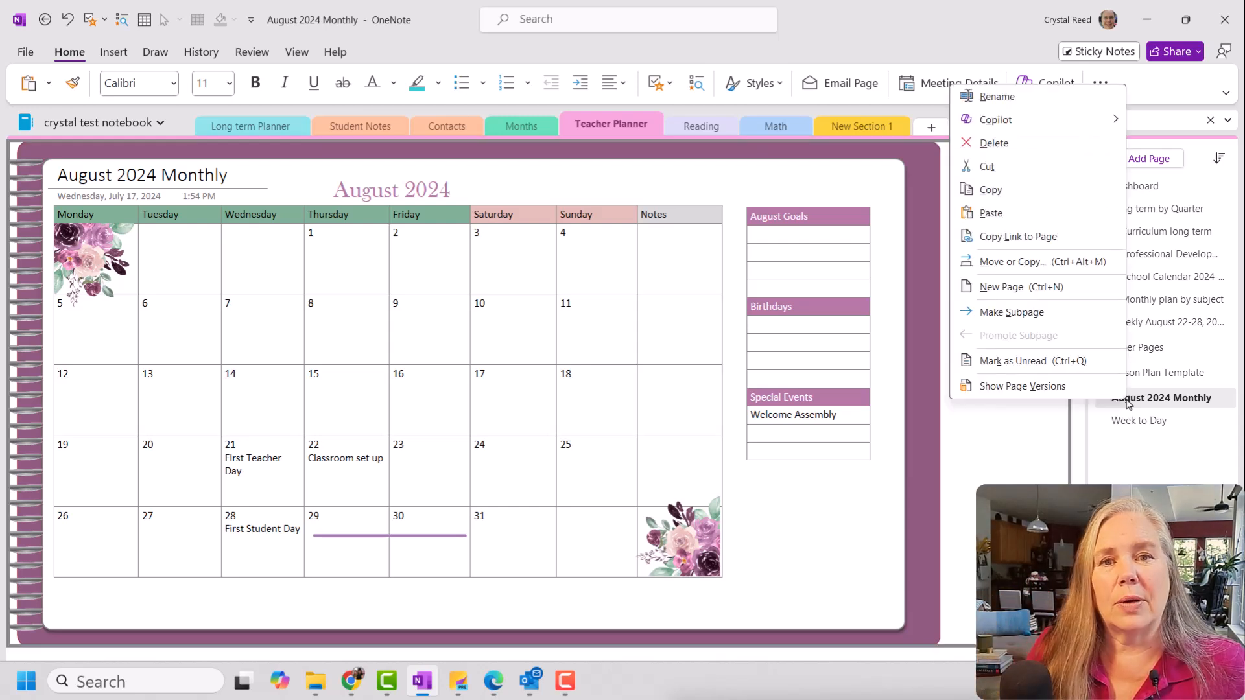
pyautogui.click(1030, 238)
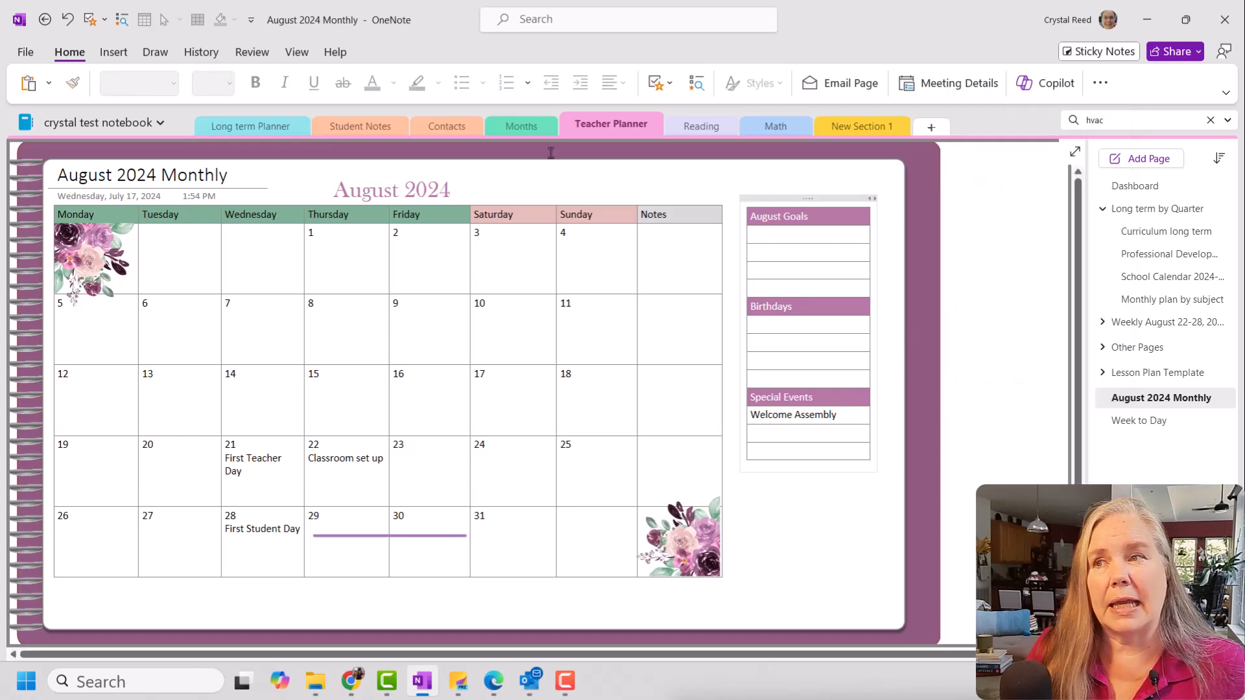
pyautogui.click(42, 21)
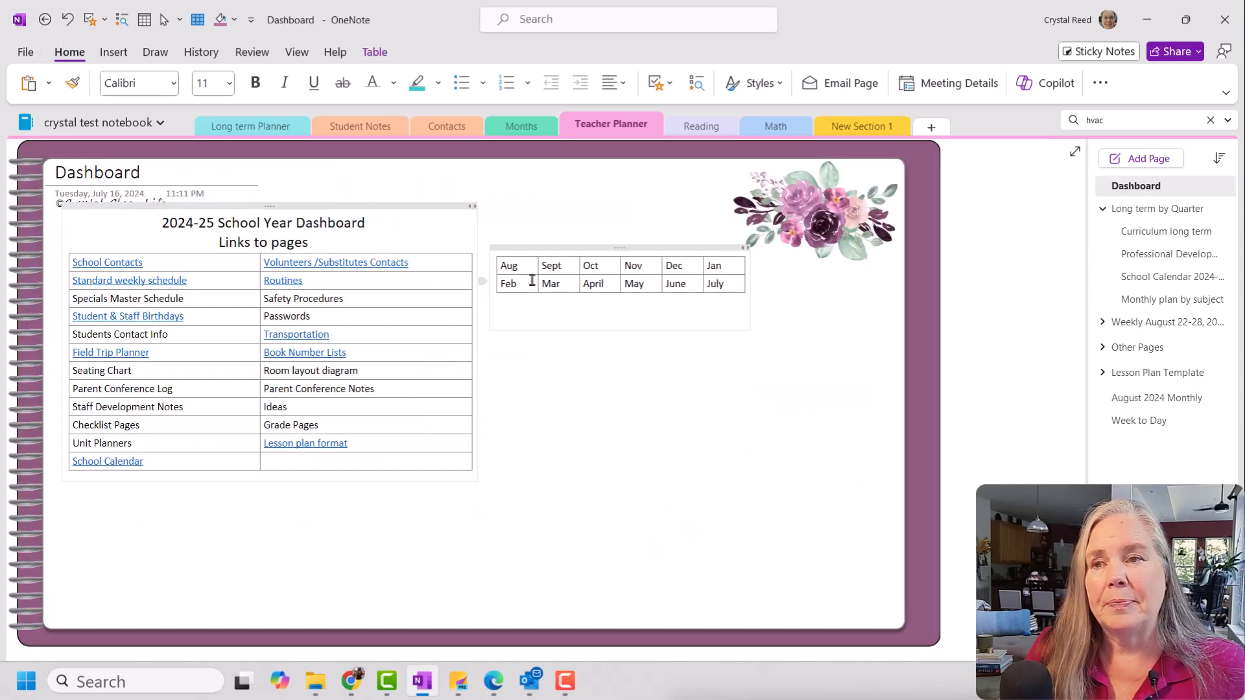
# Step: Start a link on the Aug entry of the month table and paste the copied page link as its address
pyautogui.moveTo(519, 265); pyautogui.dragTo(498, 262)
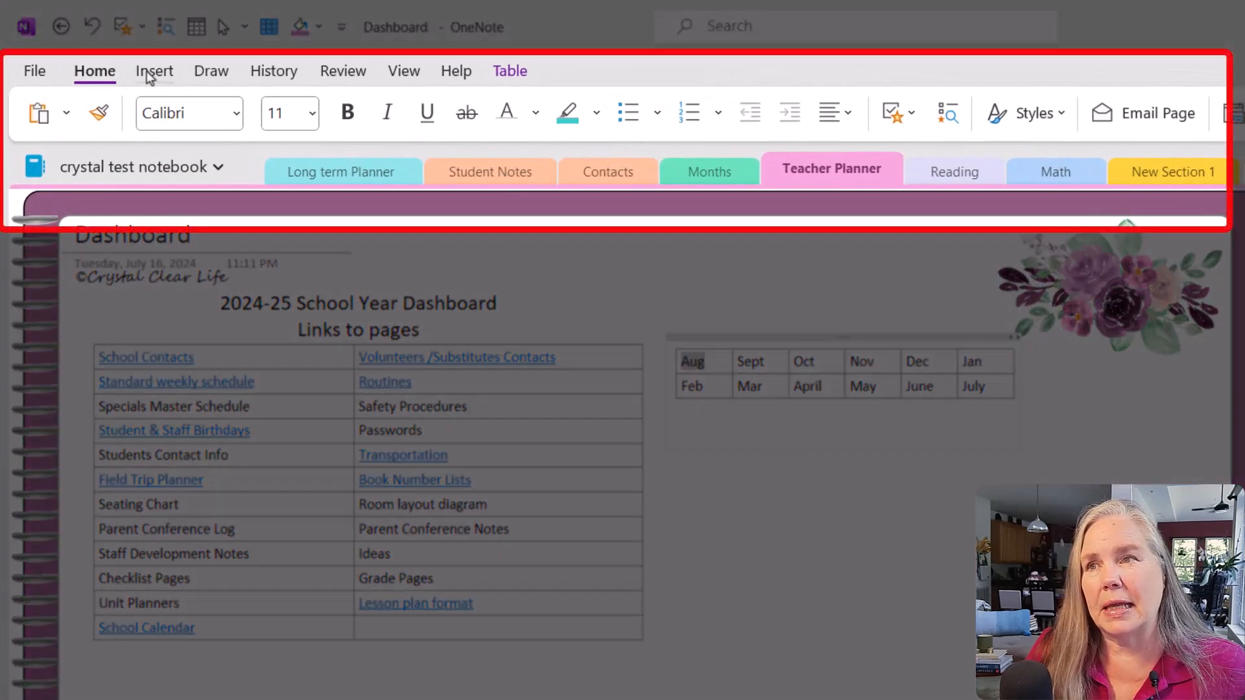
pyautogui.click(138, 67)
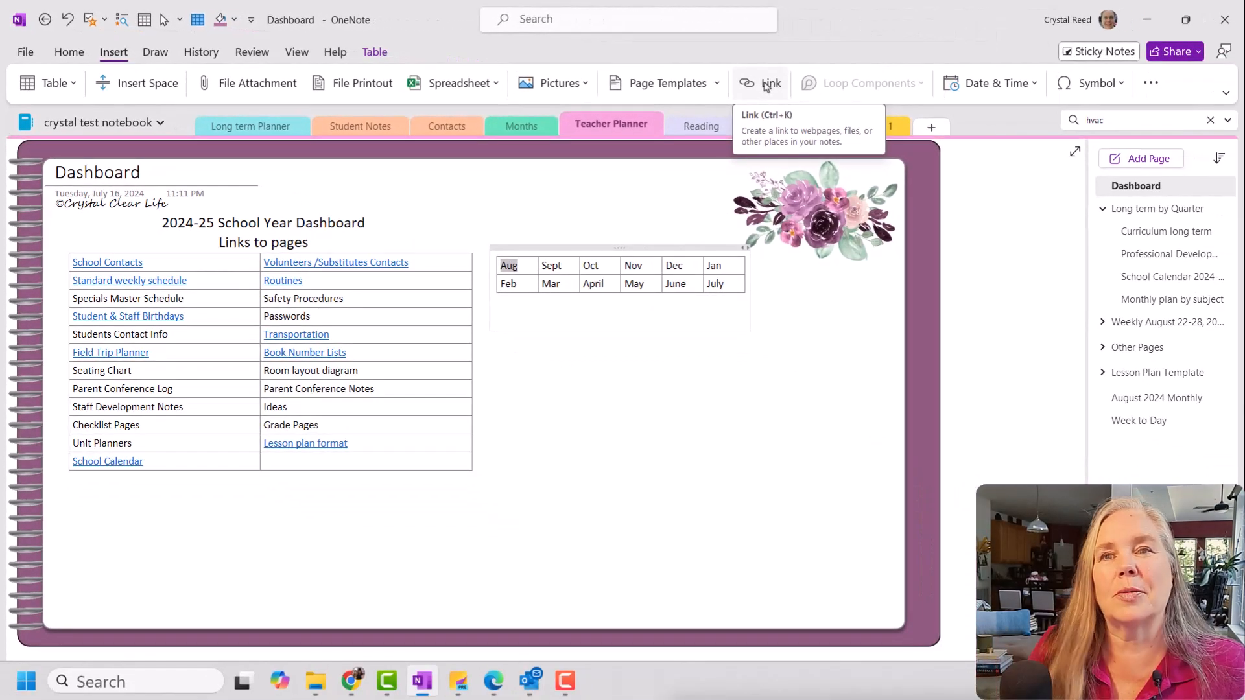
pyautogui.click(767, 86)
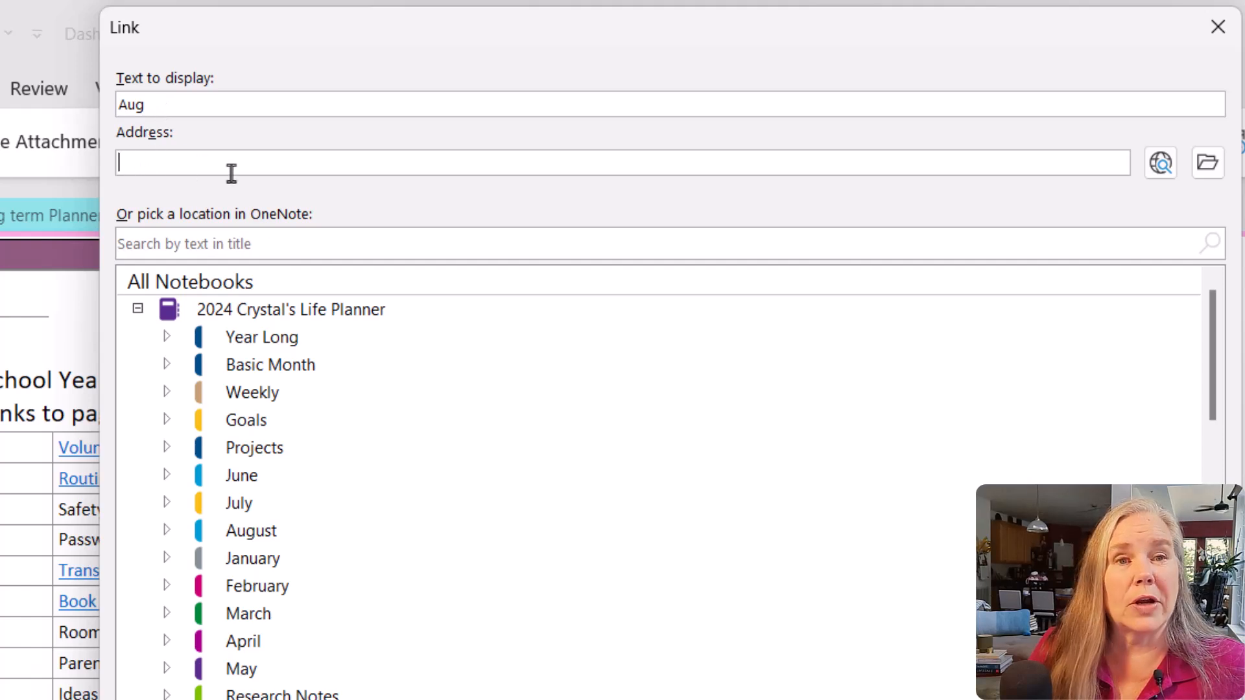
pyautogui.rightClick(159, 164)
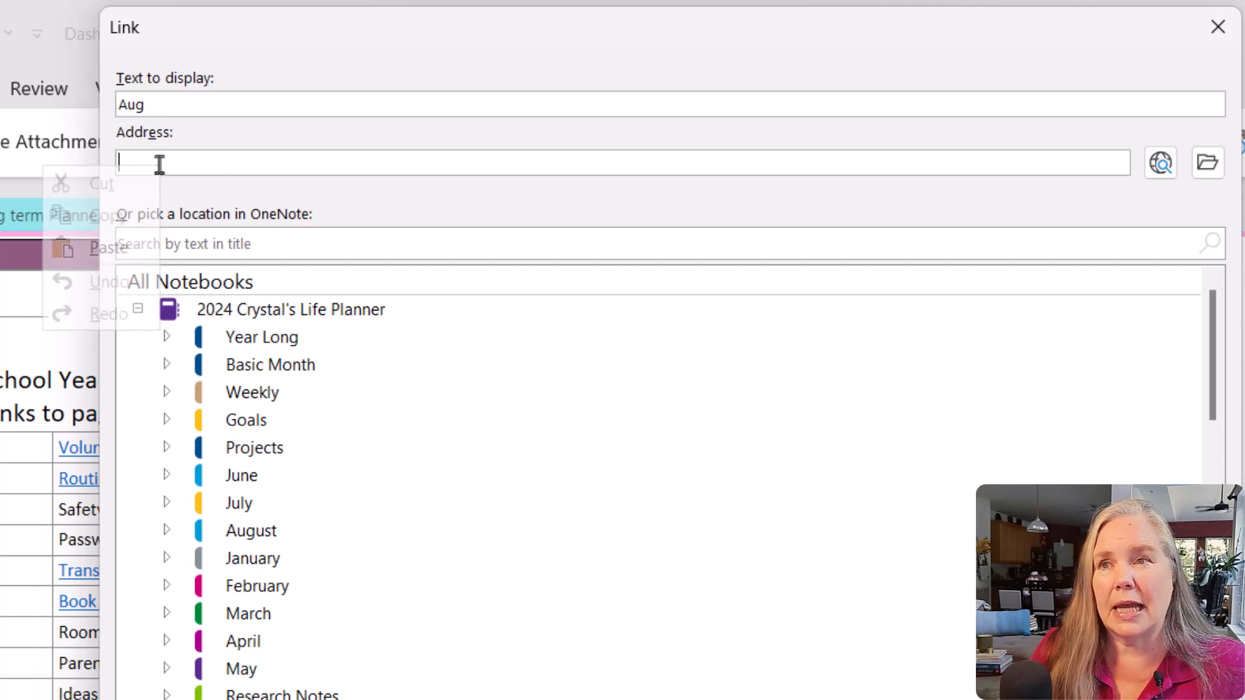
pyautogui.click(104, 249)
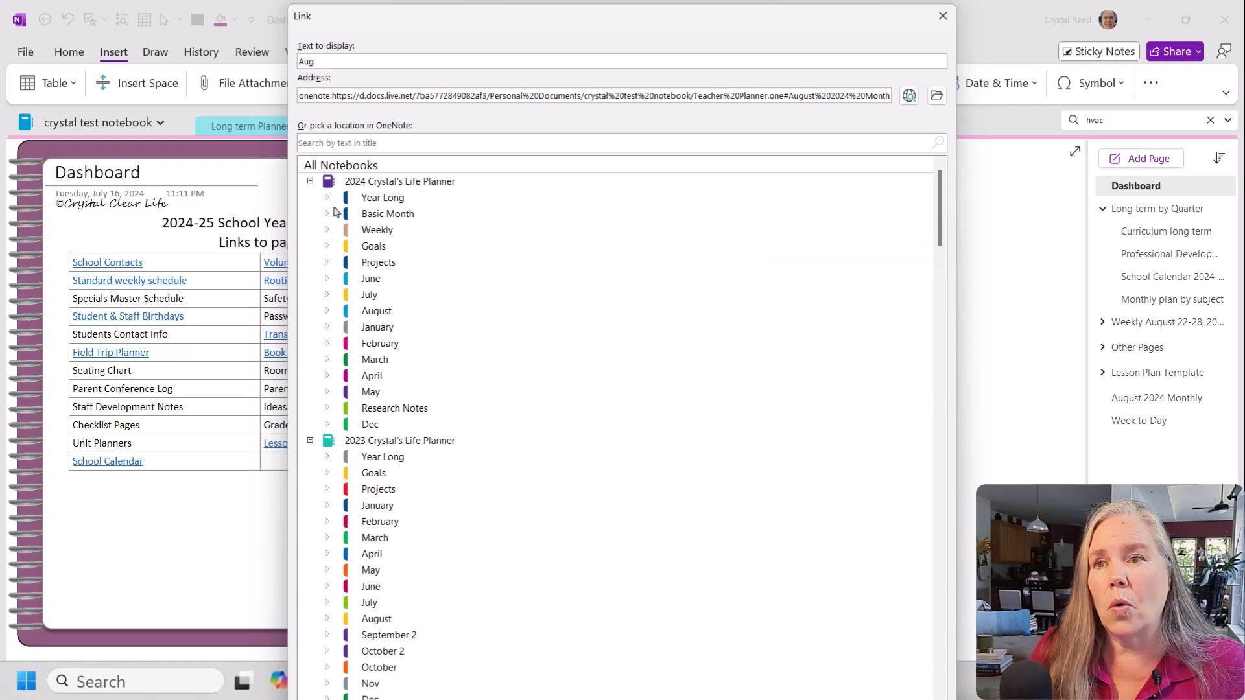
# Step: Point the Aug link to the August 2024 Monthly page in the crystal test notebook's Teacher Planner section and apply it
pyautogui.click(311, 181)
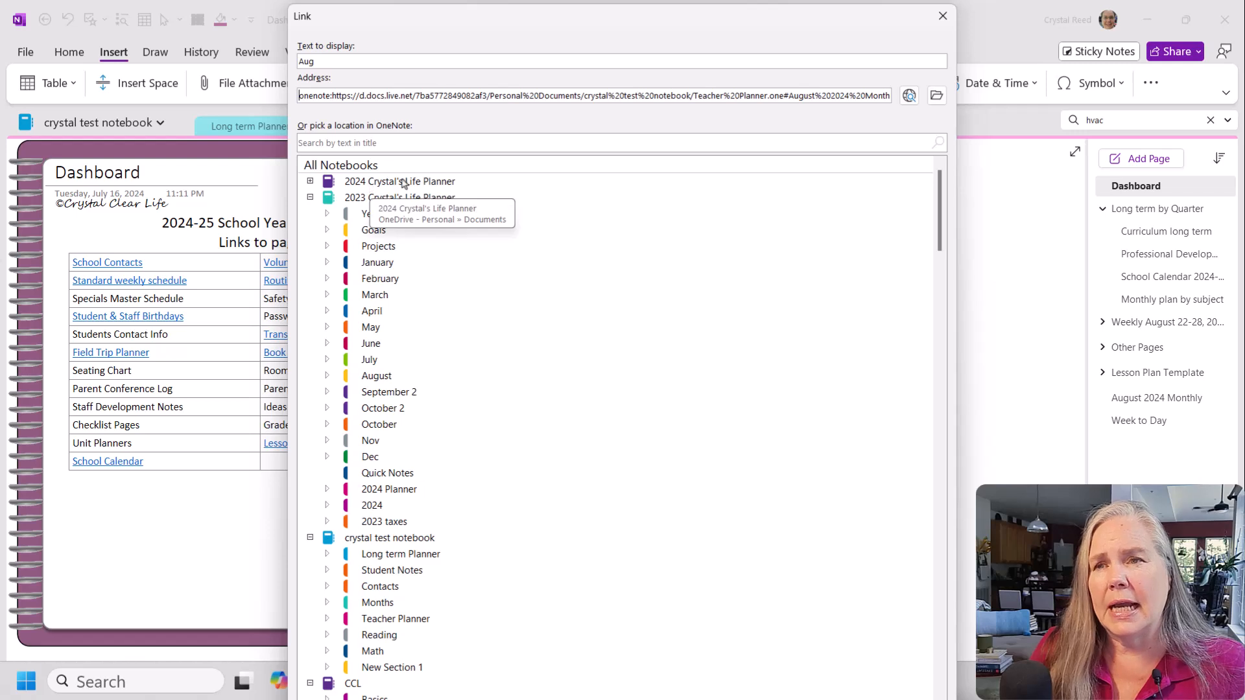
pyautogui.click(311, 198)
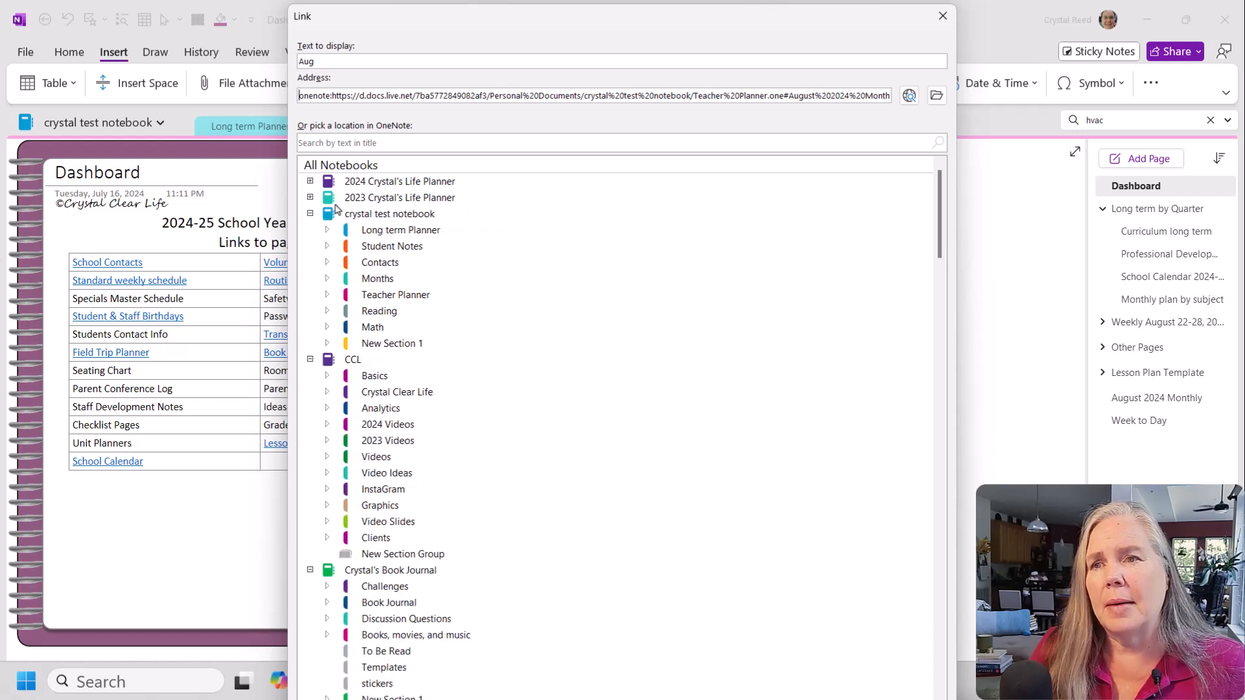
pyautogui.click(326, 295)
pyautogui.scroll(-3, 462, 287)
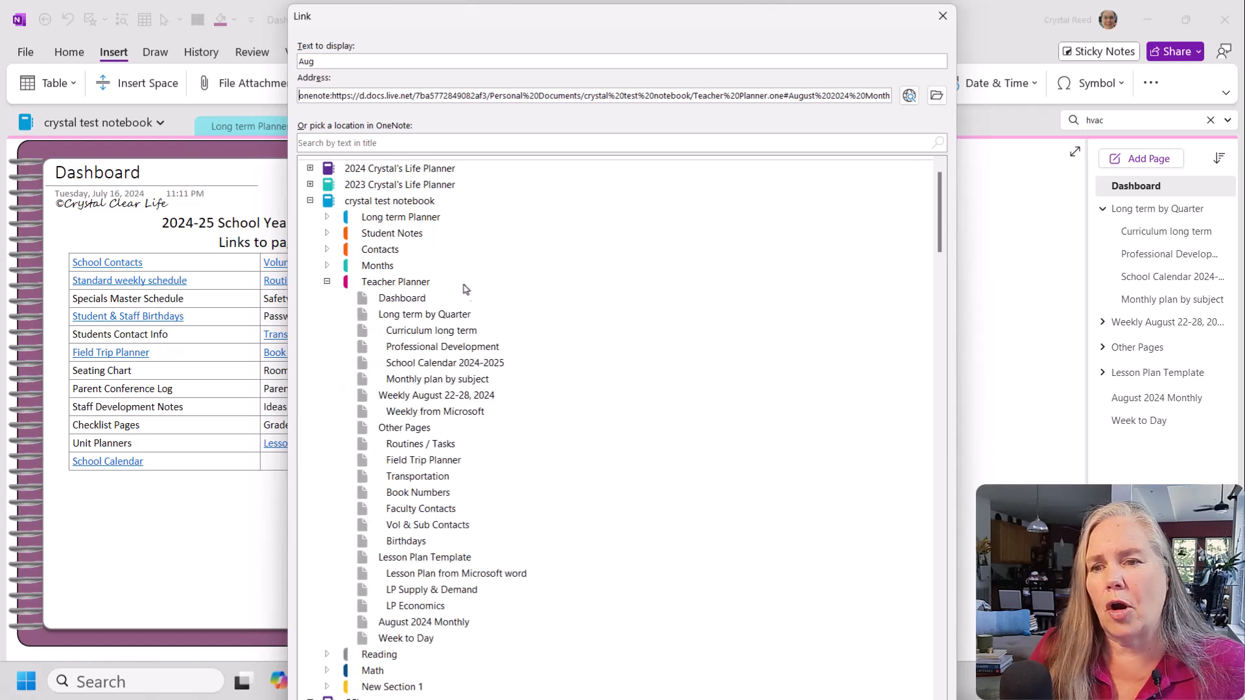
pyautogui.scroll(-7, 498, 354)
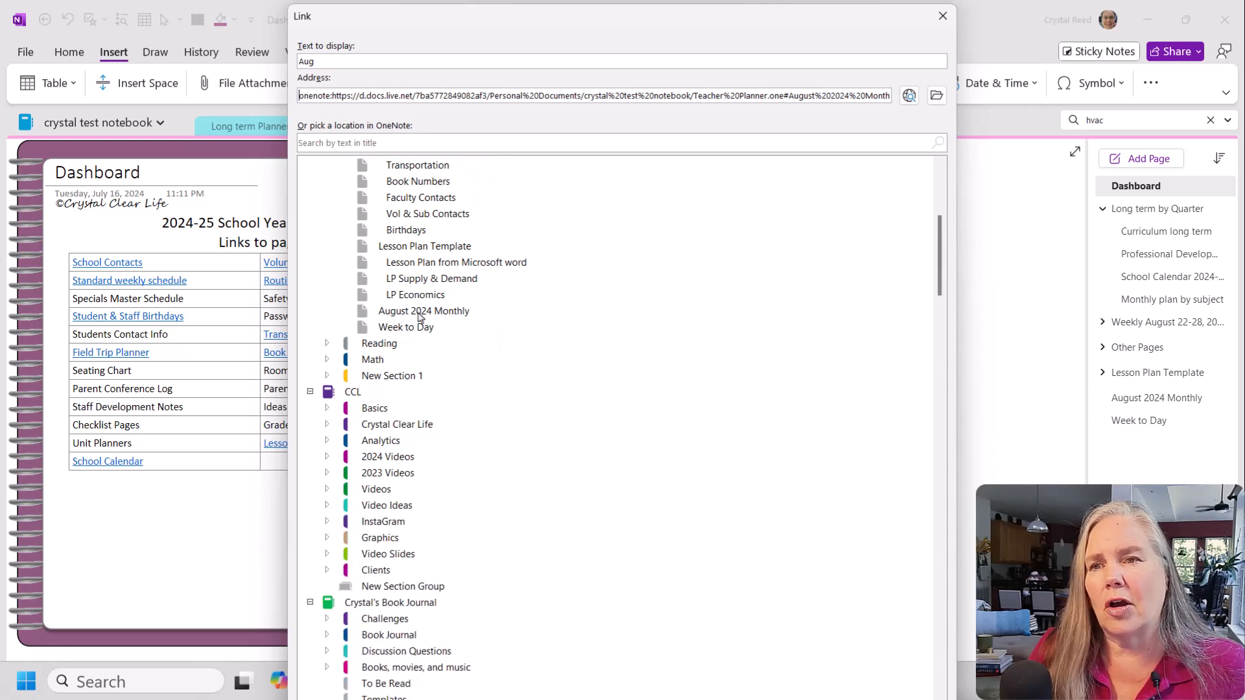
pyautogui.click(439, 315)
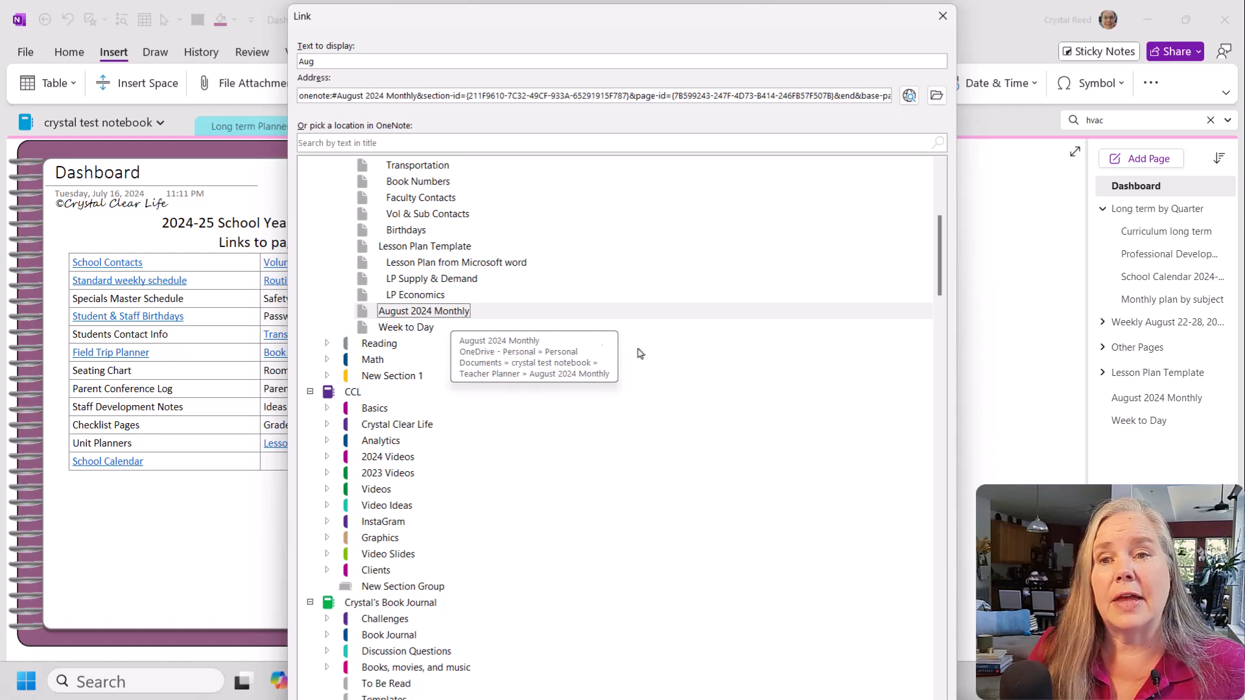
pyautogui.scroll(-4, 822, 392)
pyautogui.press('Return')
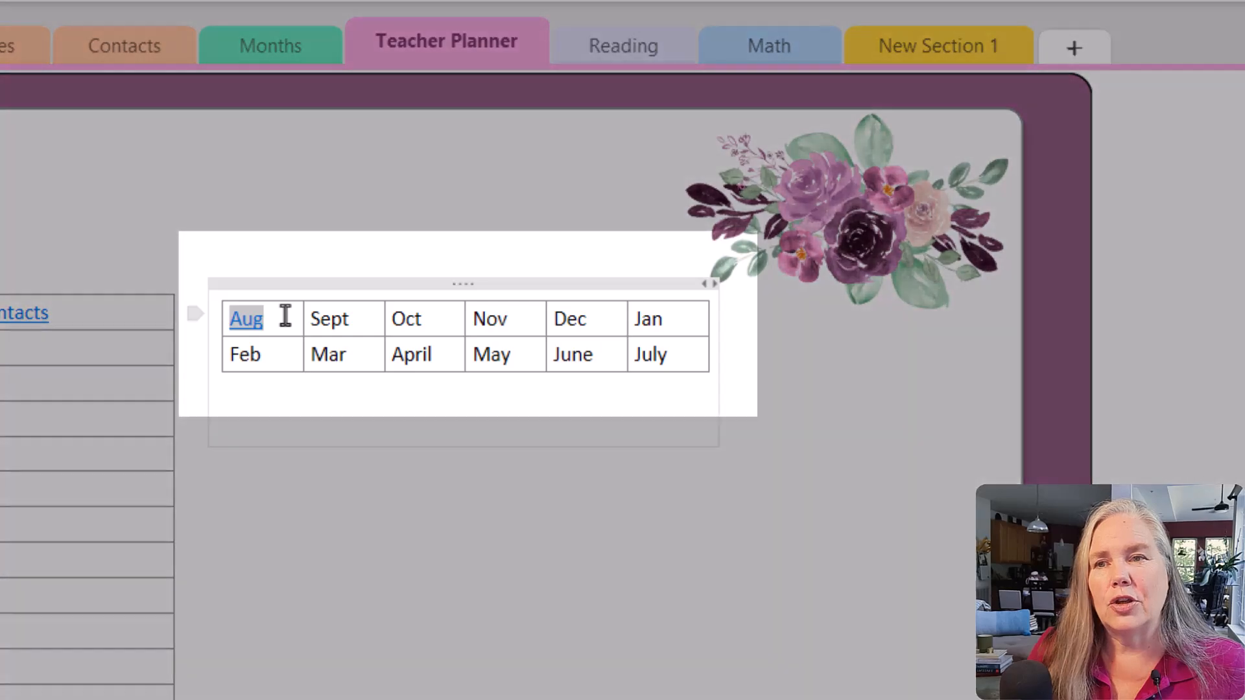
# Step: Test the Aug link by following it to its page, and return to the Dashboard
pyautogui.click(285, 315)
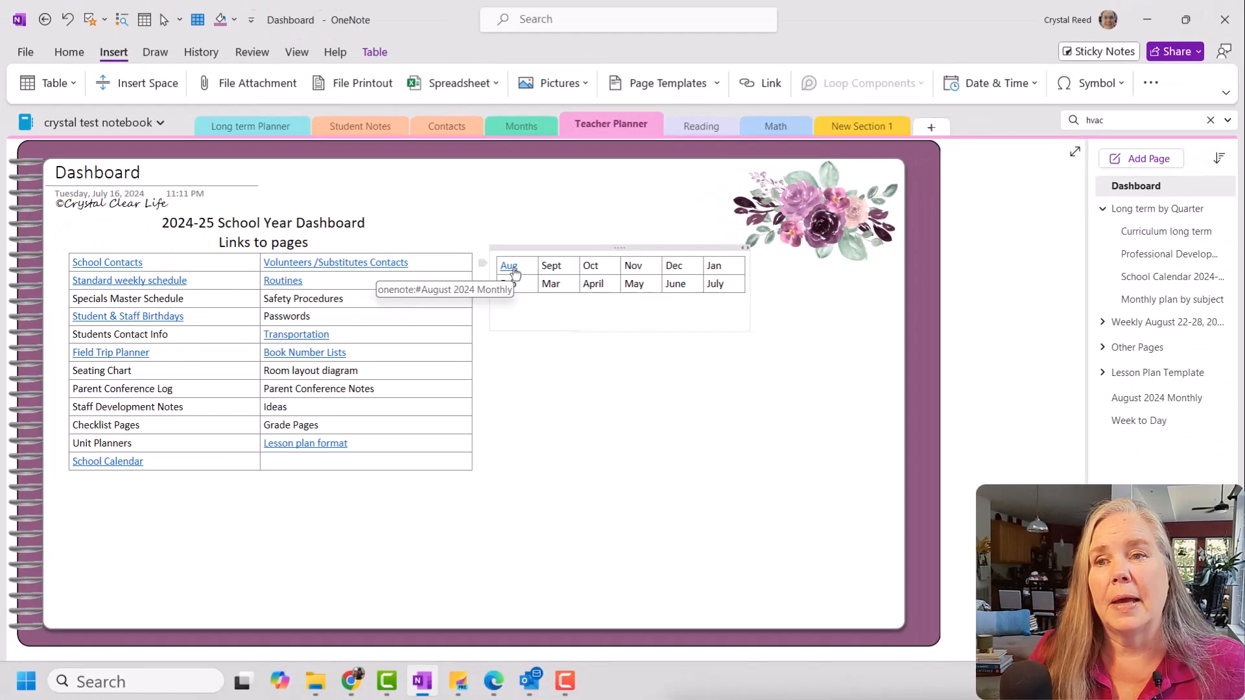
pyautogui.click(509, 267)
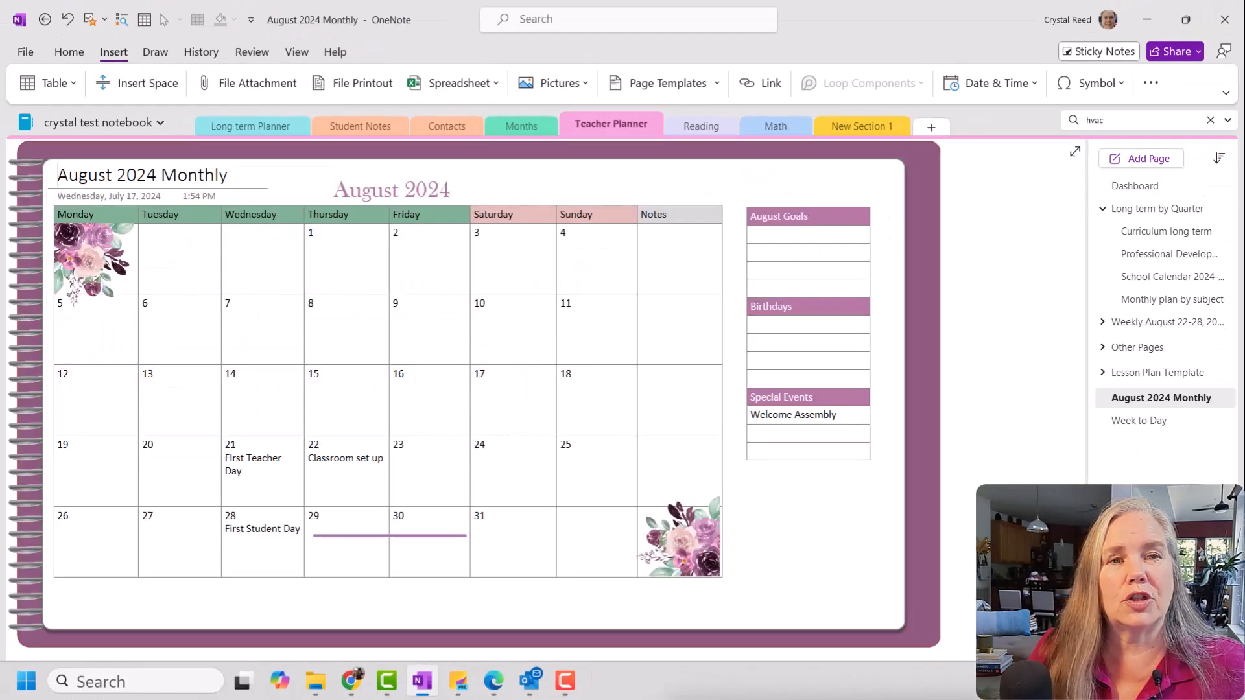
pyautogui.click(45, 20)
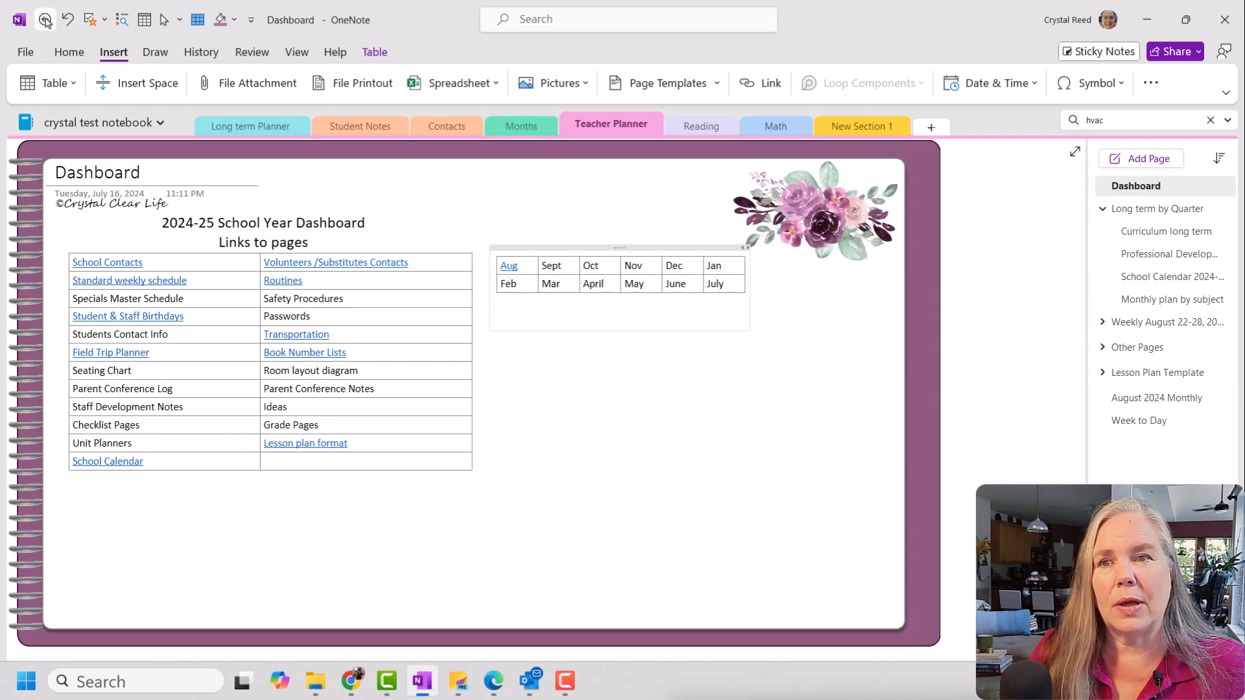
# Step: Shade all cells of the month table, Aug through July, with the purple fill colour
pyautogui.click(528, 269)
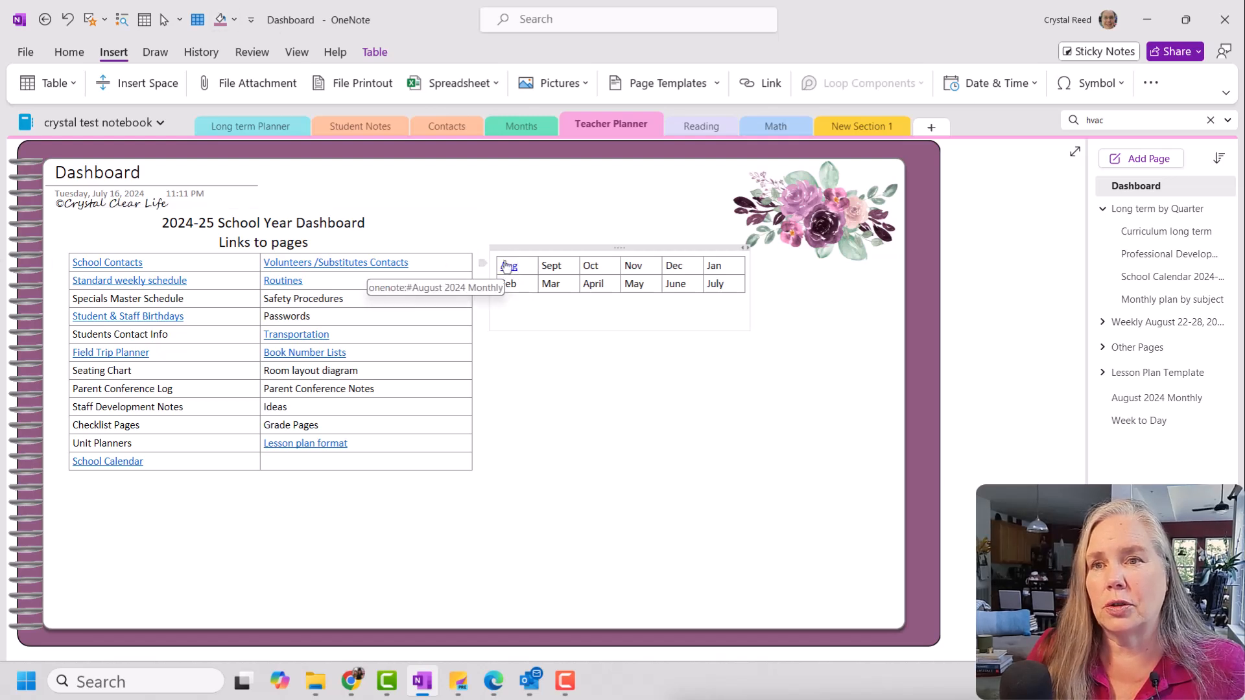
pyautogui.moveTo(526, 265); pyautogui.dragTo(726, 281)
pyautogui.click(227, 28)
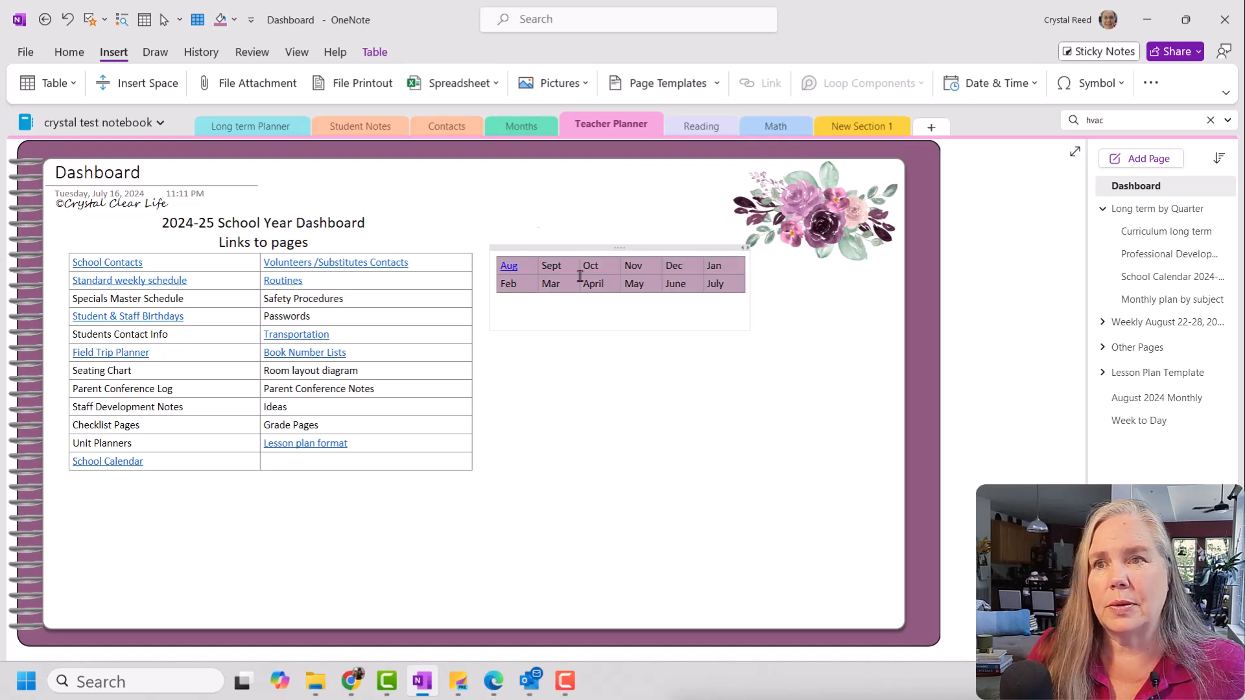
pyautogui.click(683, 392)
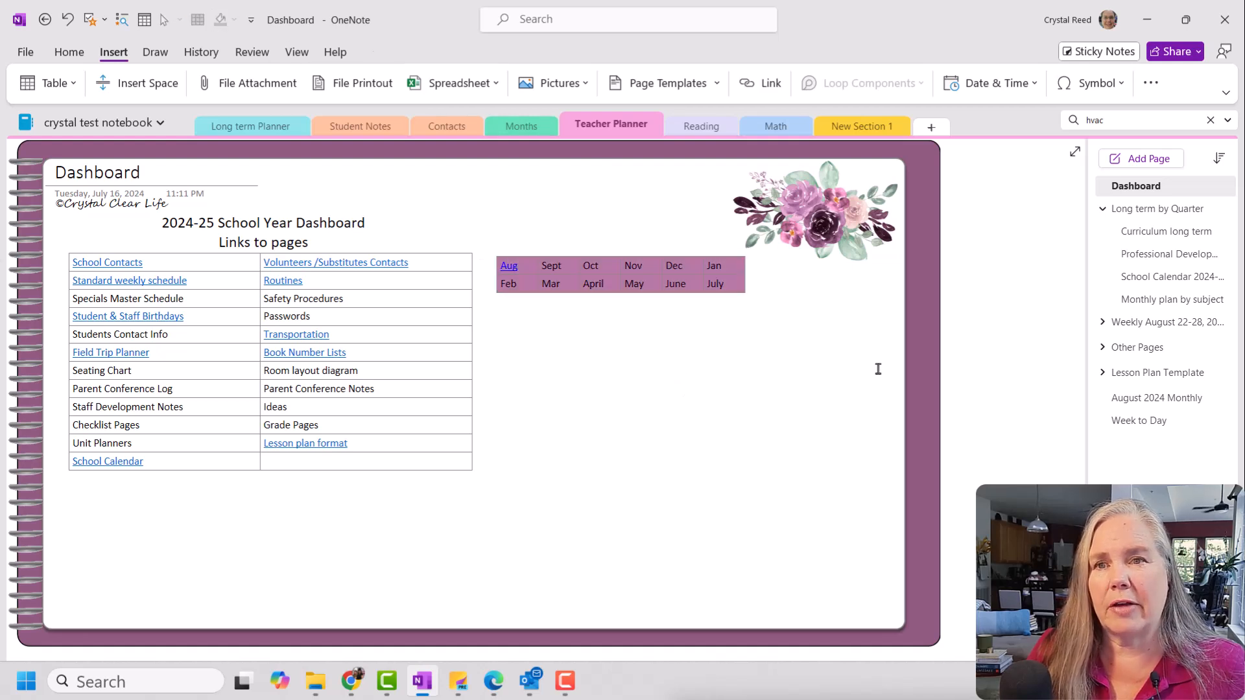
# Step: Set the font colour of the Aug link in the month table to light gold
pyautogui.doubleClick(521, 272)
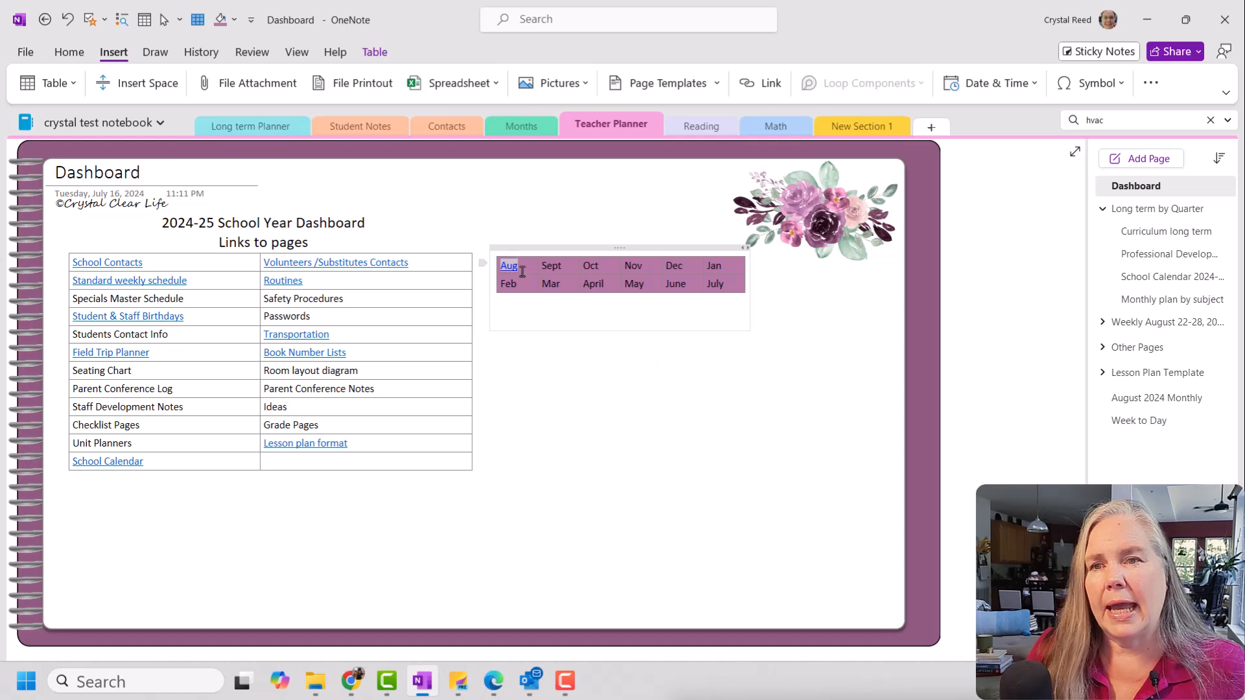
pyautogui.click(523, 266)
pyautogui.doubleClick(522, 266)
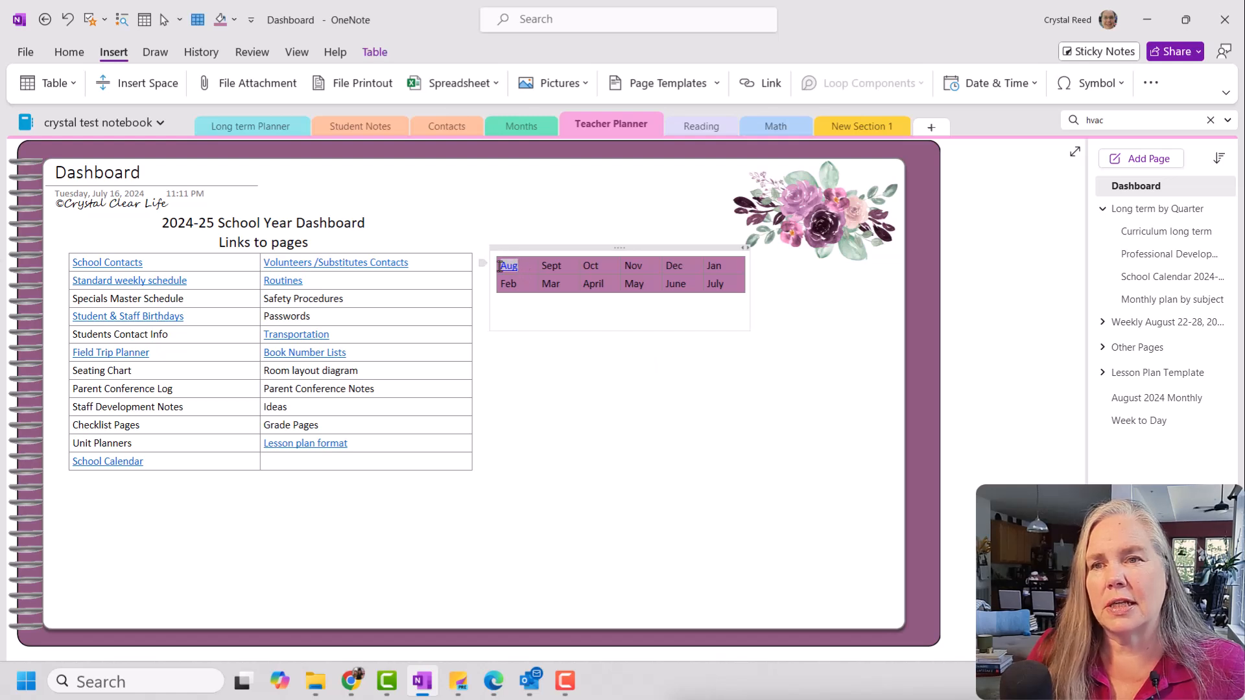
pyautogui.click(675, 353)
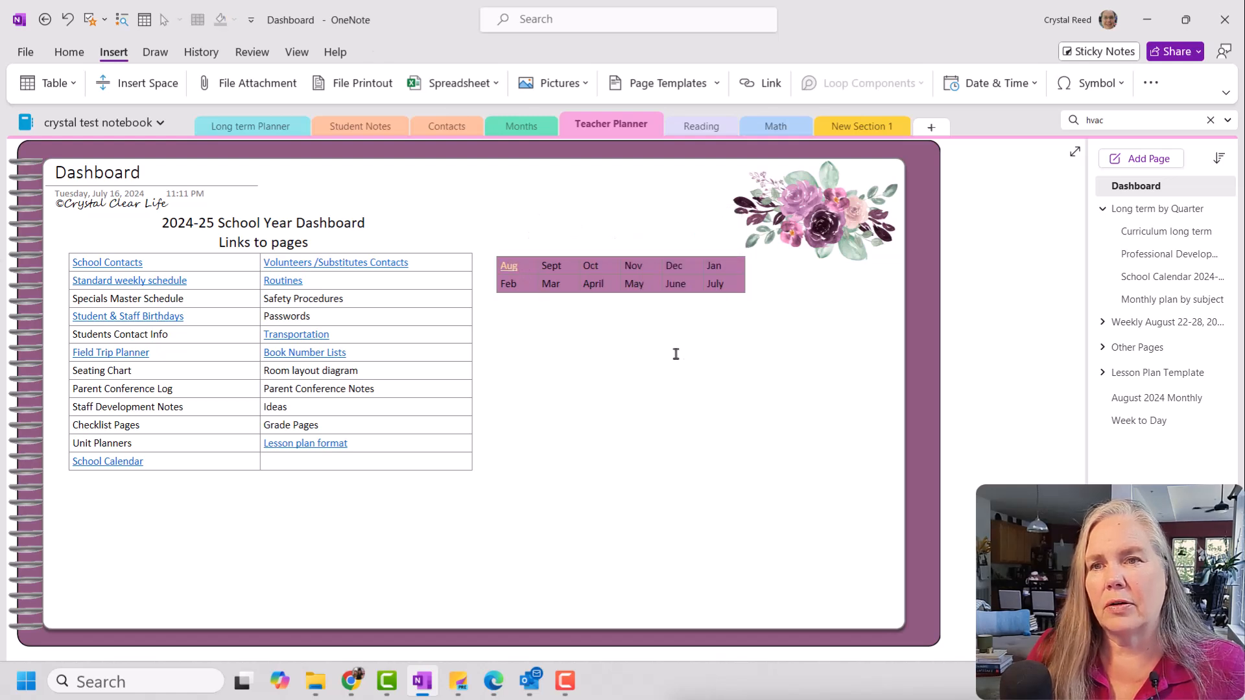
# Step: Try a light grey theme colour for the text of the Aug link
pyautogui.doubleClick(517, 267)
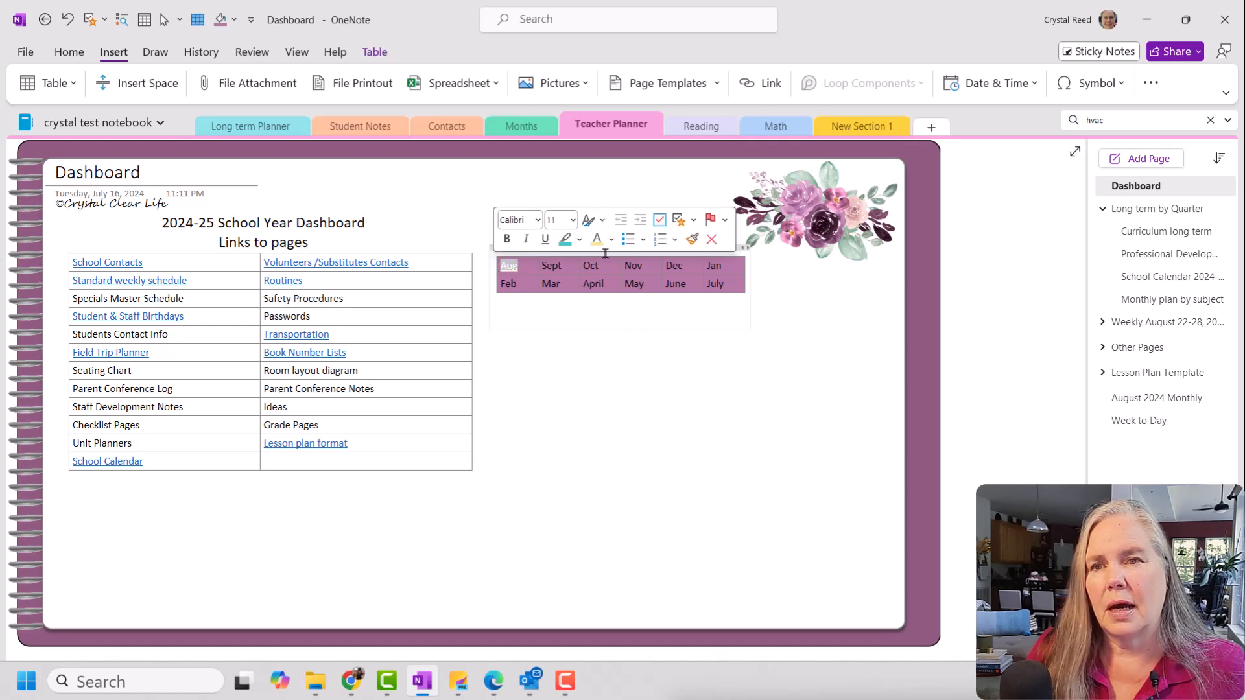
pyautogui.click(611, 239)
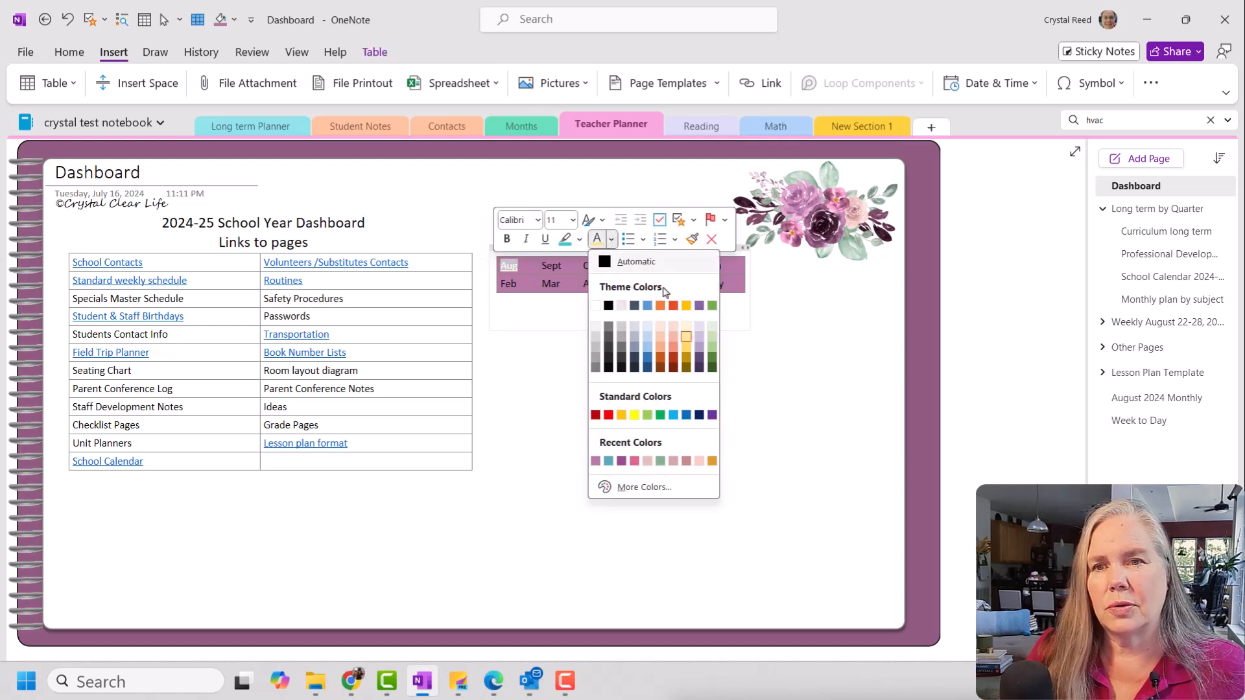
pyautogui.click(617, 336)
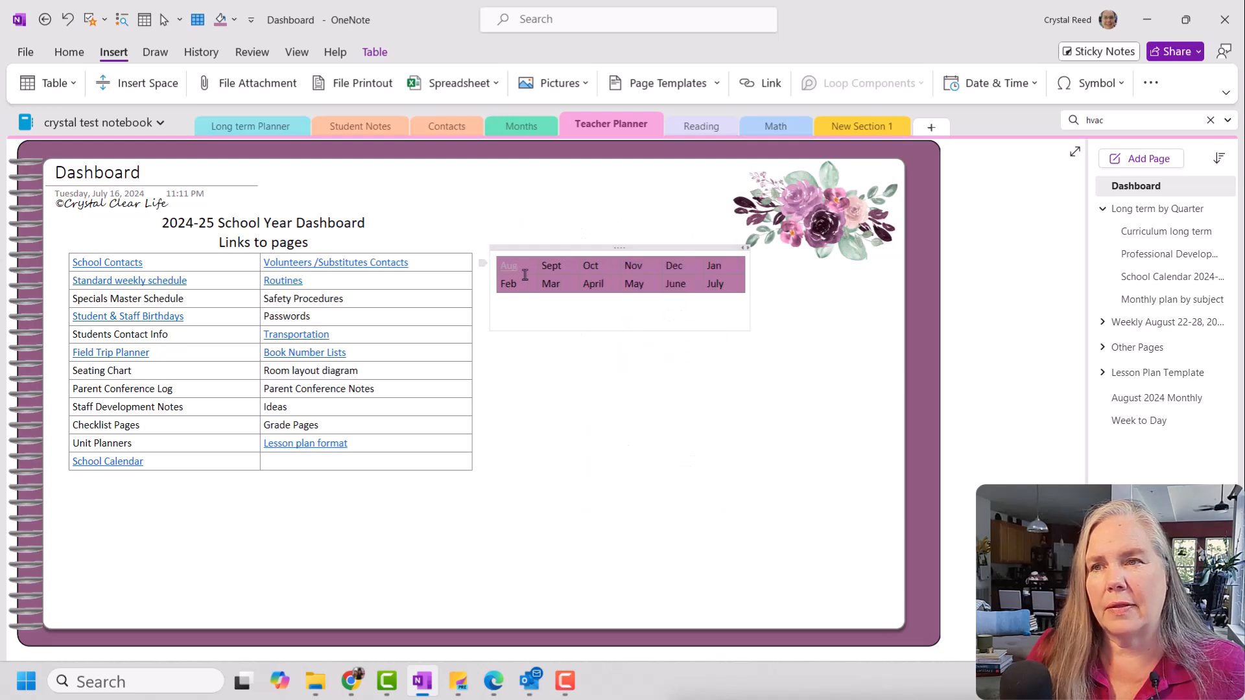
# Step: Change the Aug link's font colour to the green theme colour
pyautogui.moveTo(522, 270); pyautogui.dragTo(502, 269)
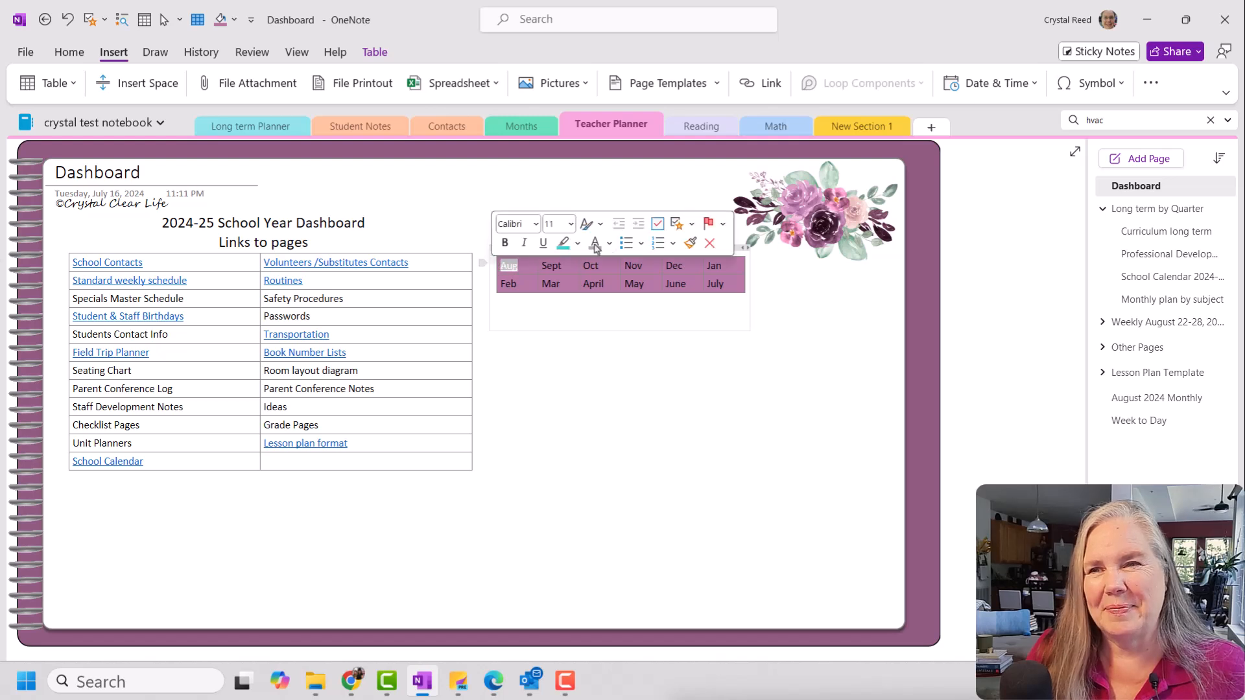
pyautogui.click(610, 245)
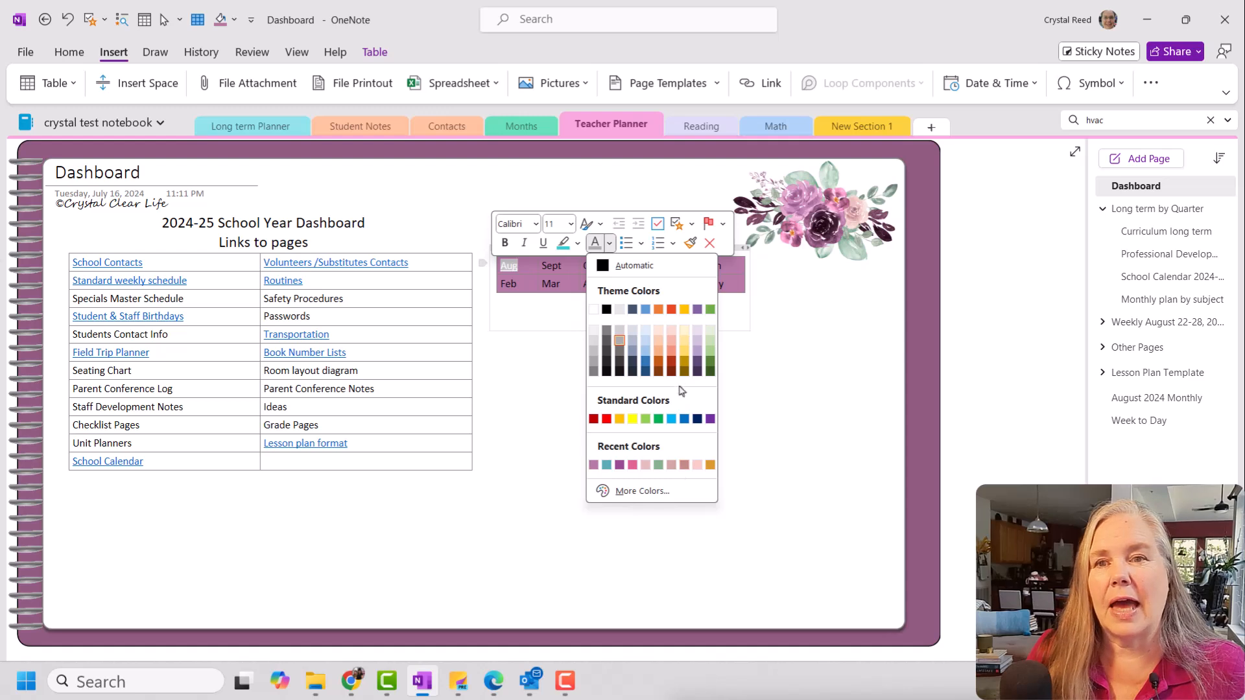
pyautogui.click(709, 310)
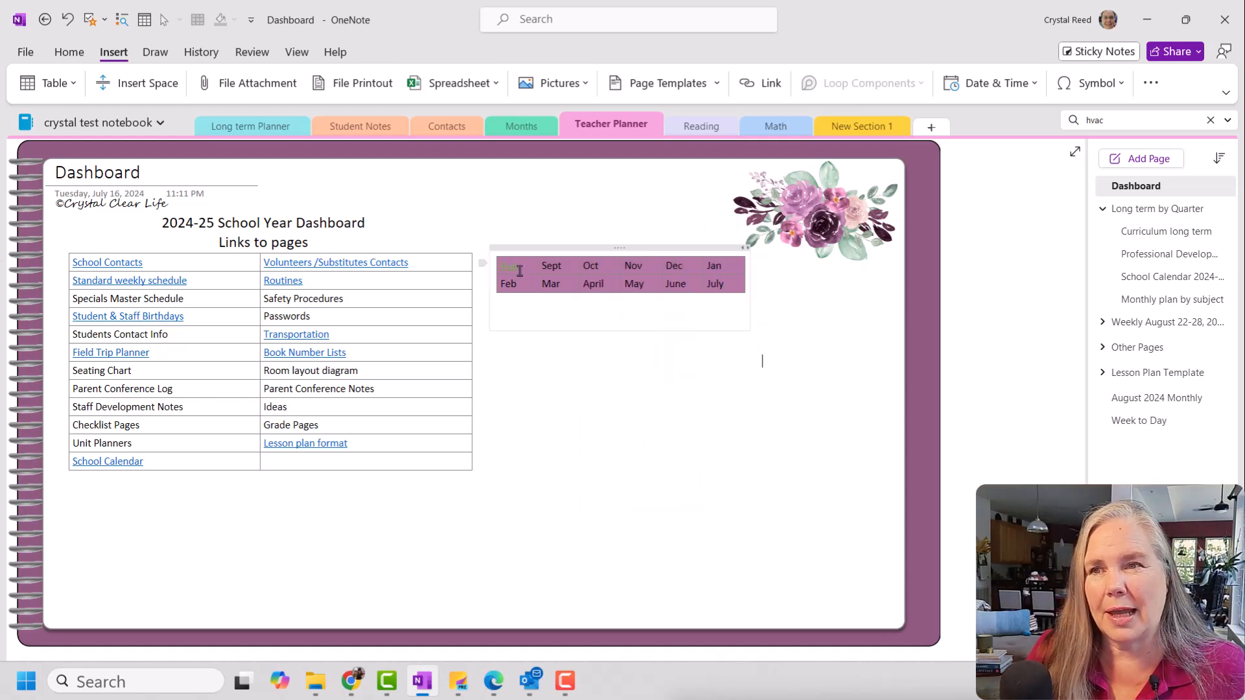
# Step: Change the Aug link's font colour in the month table to a dark grey theme shade
pyautogui.moveTo(520, 265); pyautogui.dragTo(489, 264)
pyautogui.click(605, 238)
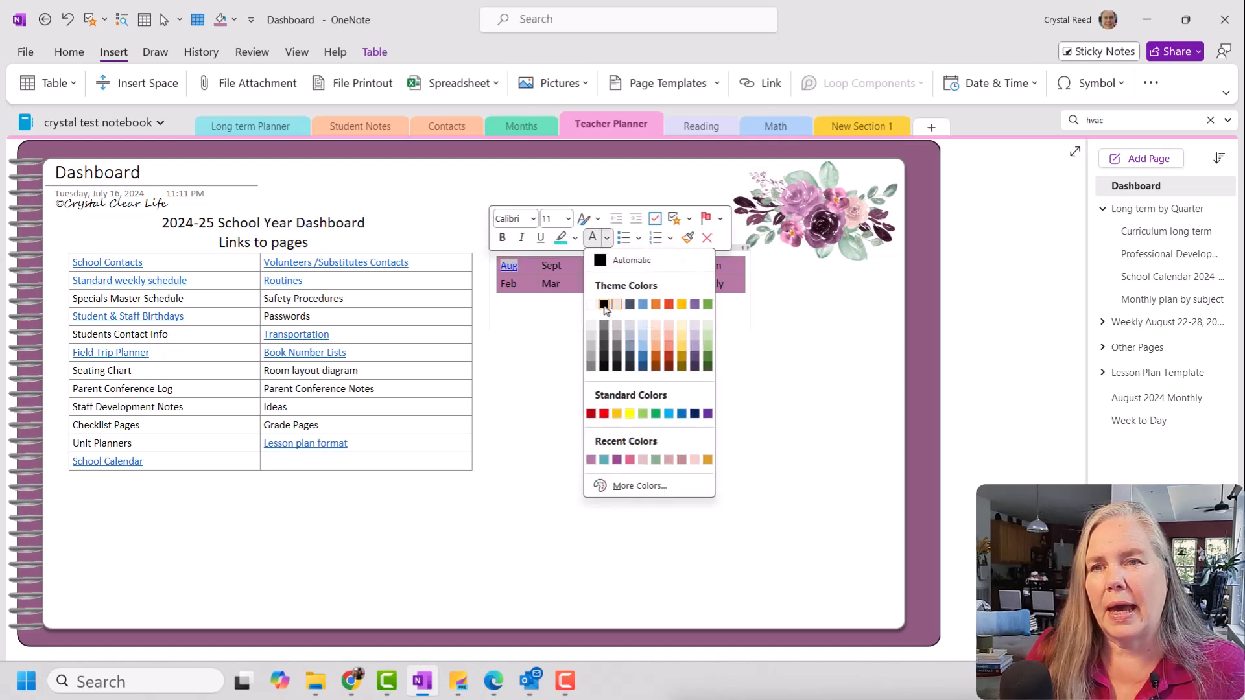
pyautogui.click(603, 346)
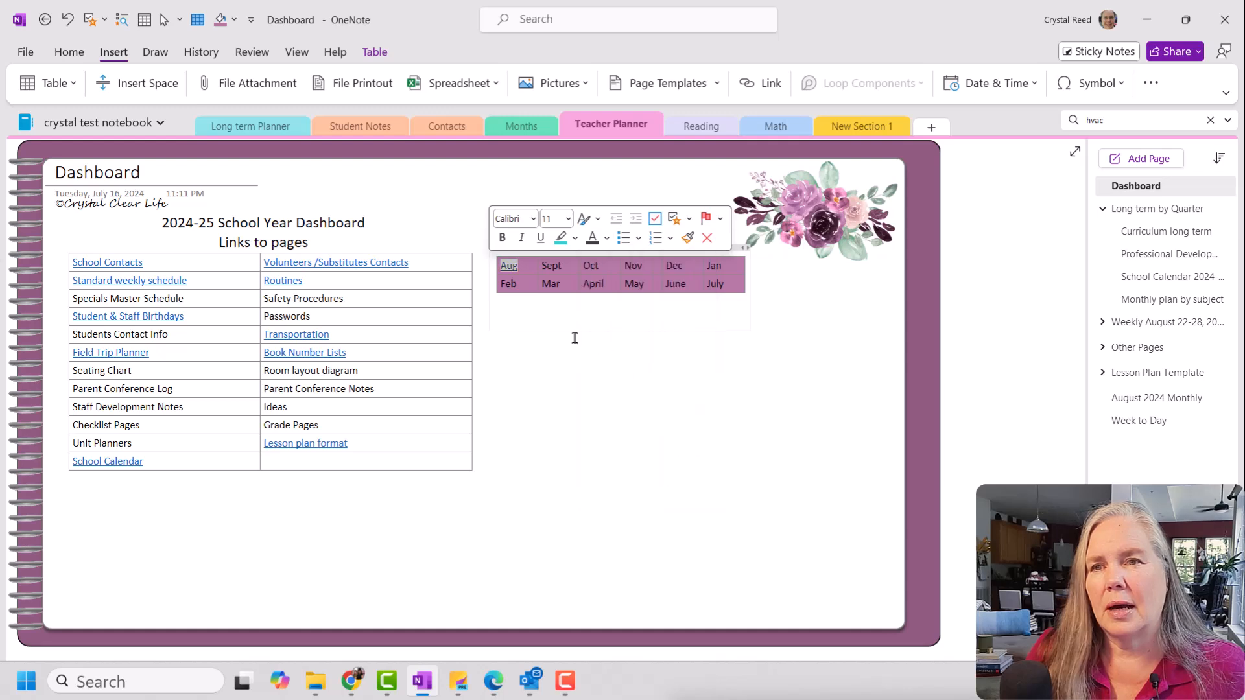
pyautogui.click(536, 333)
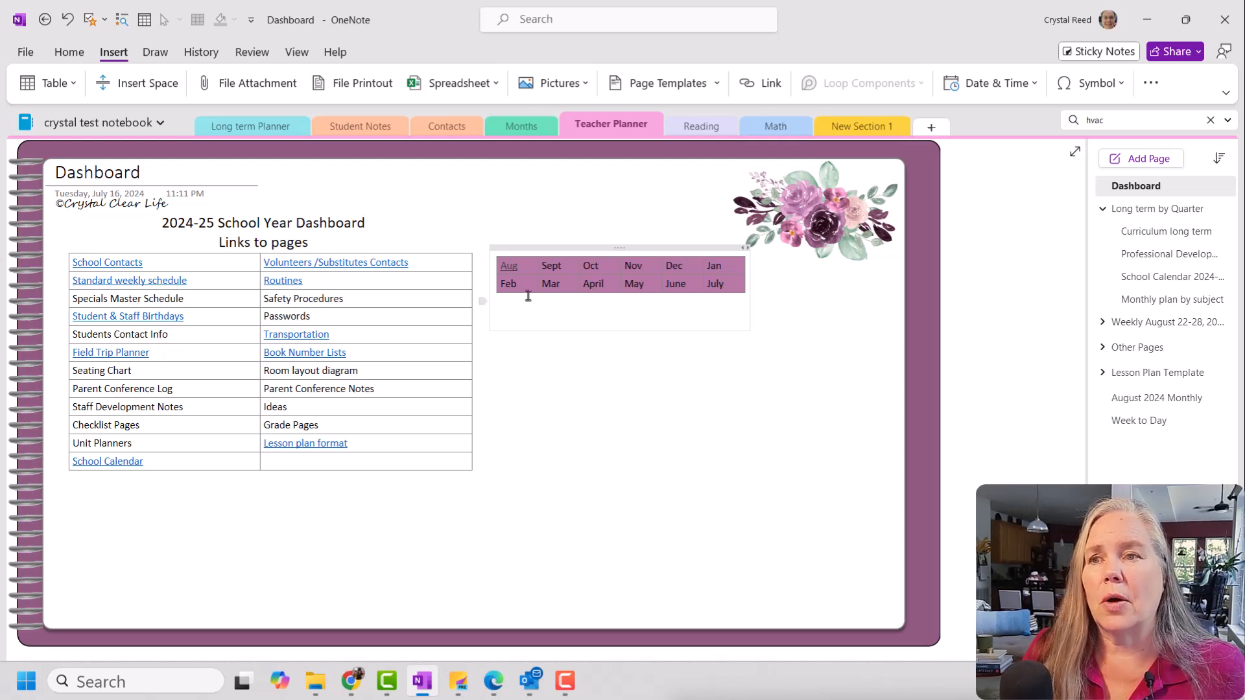
# Step: Test the Aug link by opening the August 2024 Monthly page, and return to the Dashboard page
pyautogui.click(511, 272)
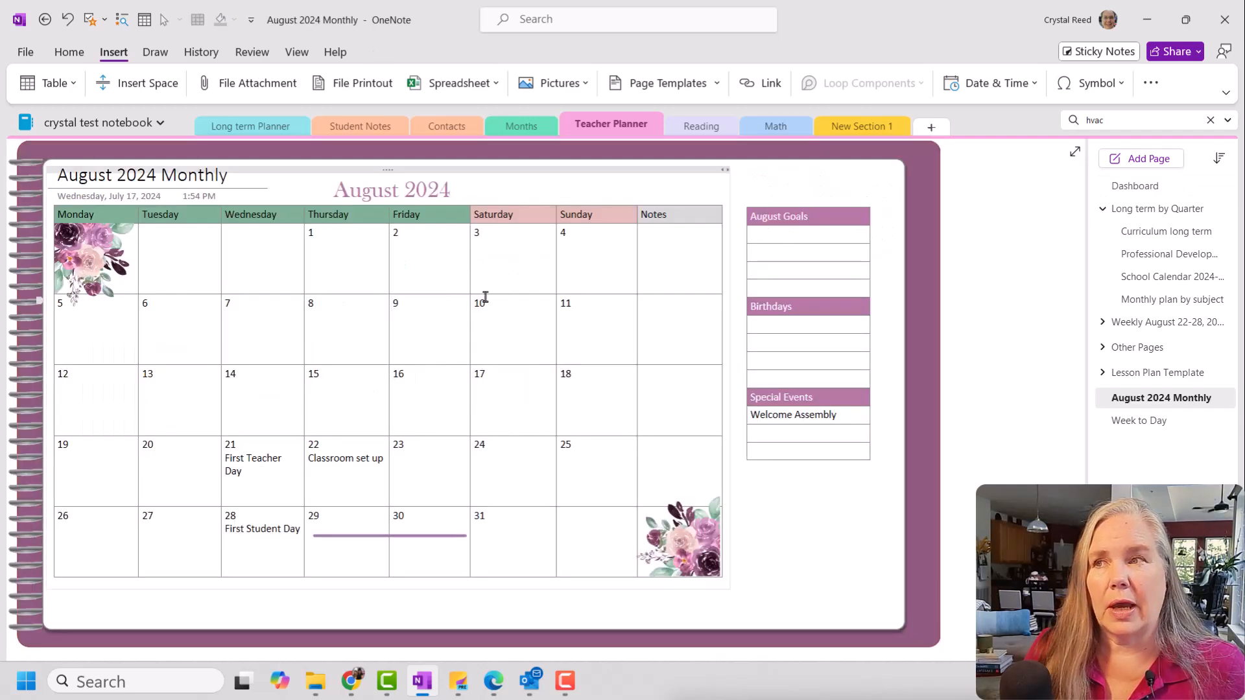
pyautogui.click(44, 21)
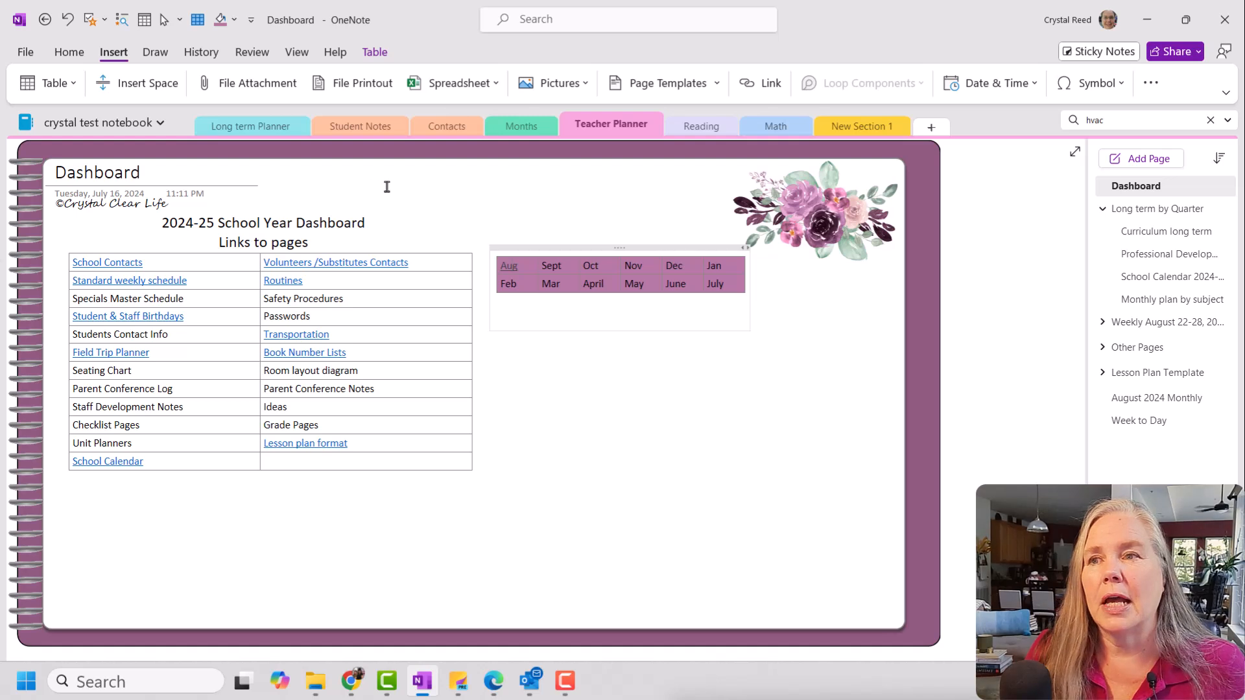
# Step: Copy the link to the Dashboard page from the page list
pyautogui.click(1133, 186)
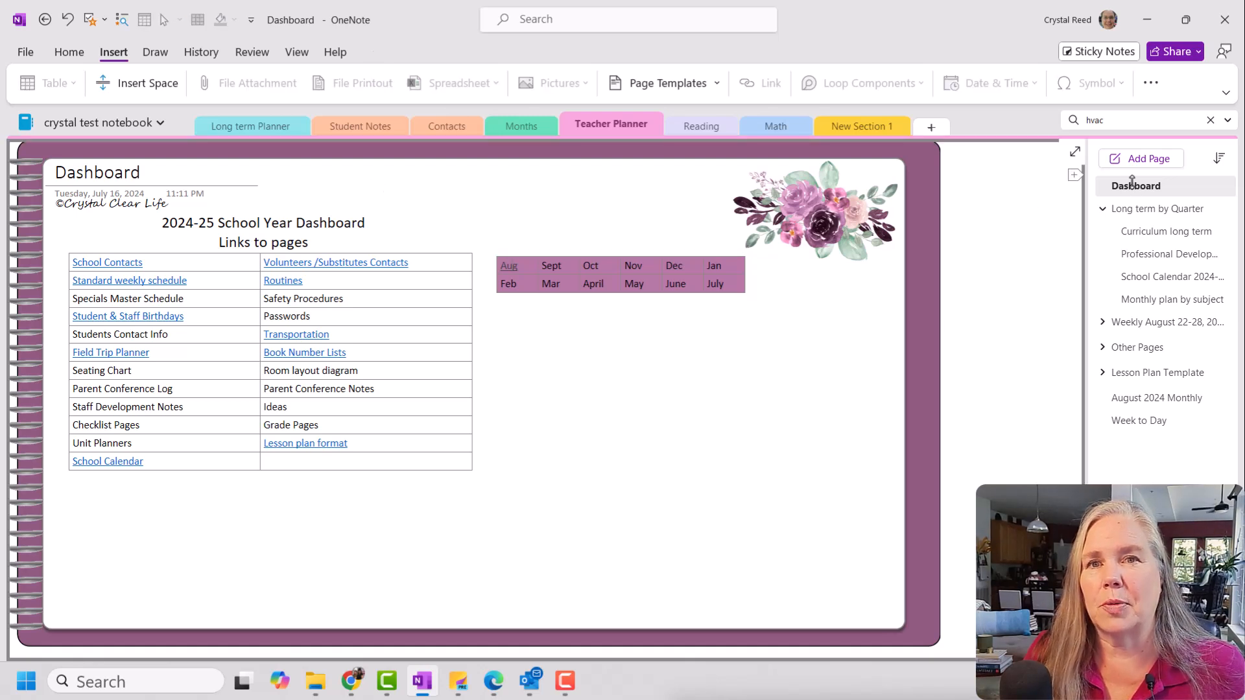
pyautogui.rightClick(1128, 187)
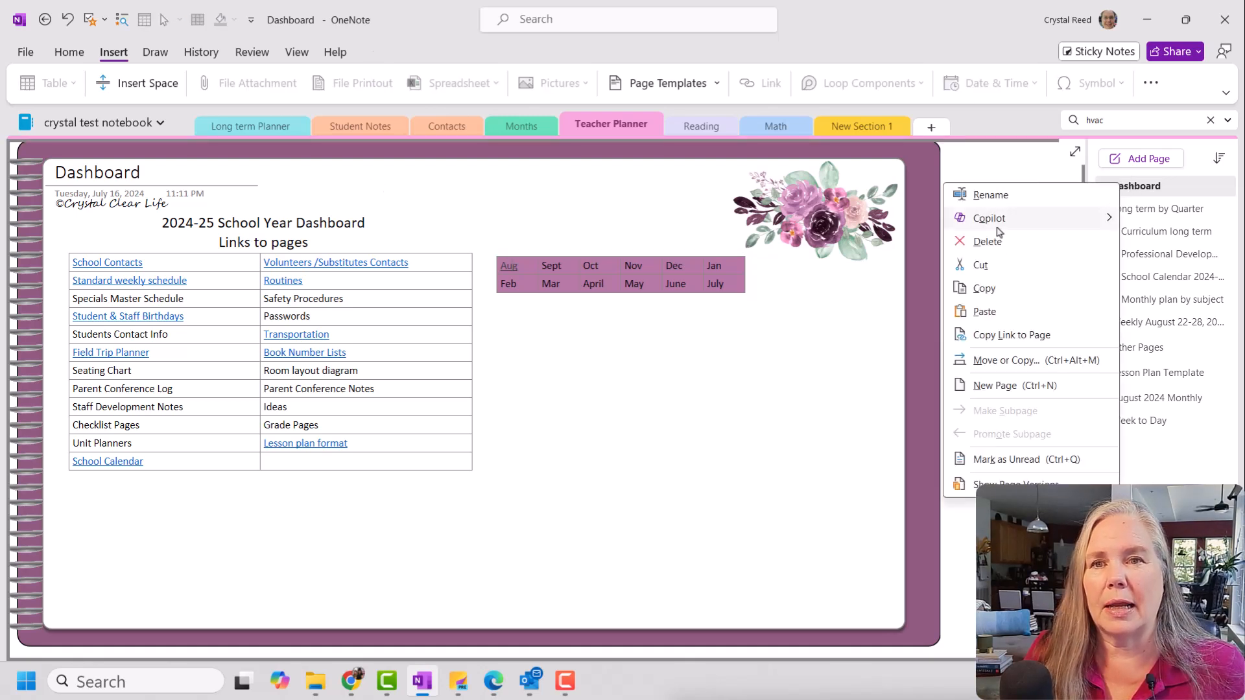
pyautogui.click(1011, 336)
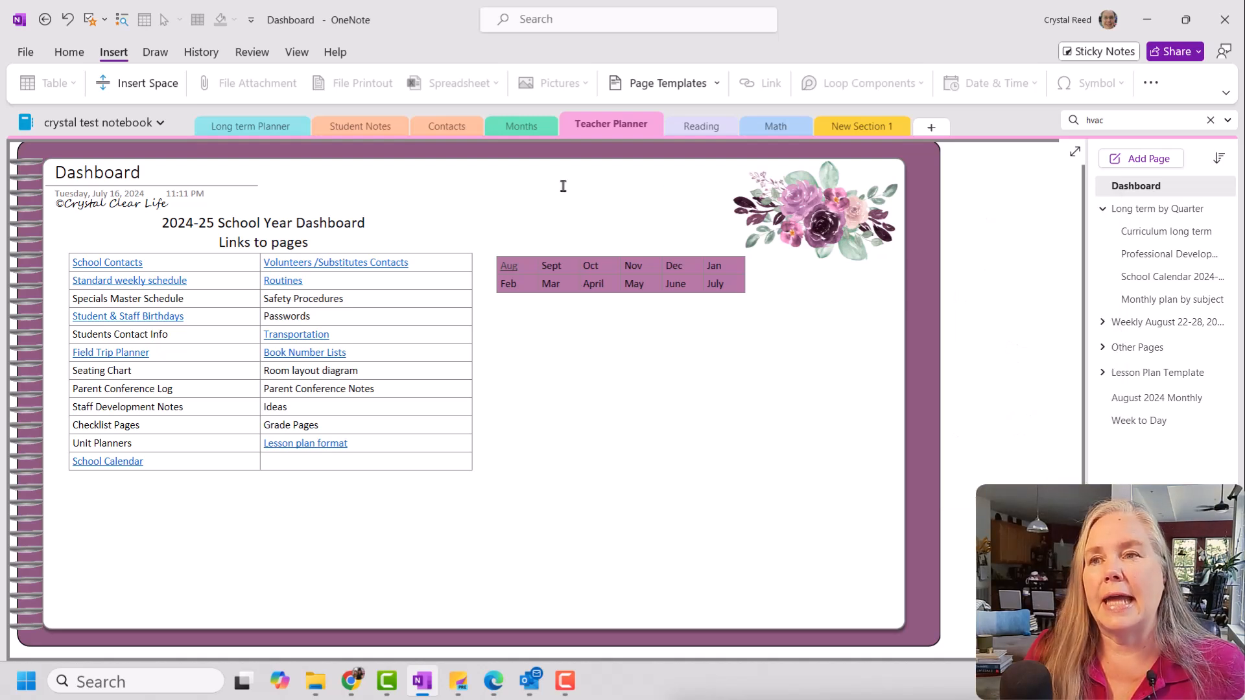
# Step: Start a new link in the blank area above the month table, with "dashboard" as its display text
pyautogui.click(656, 186)
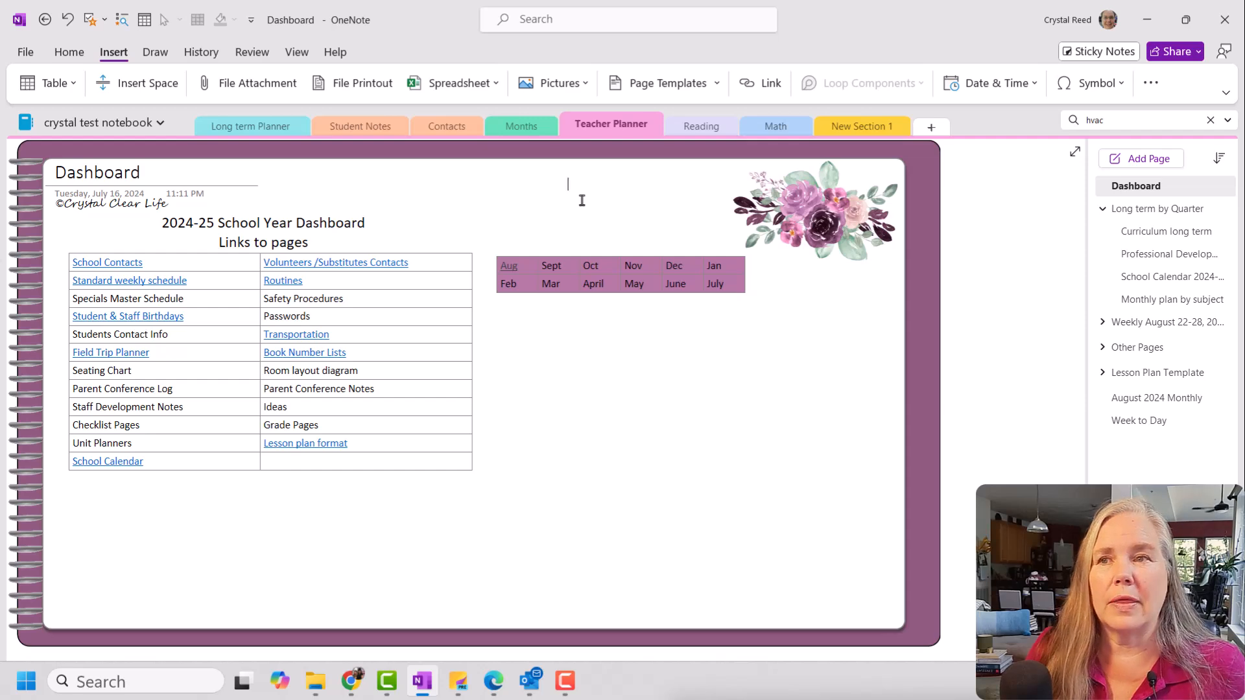
pyautogui.click(770, 84)
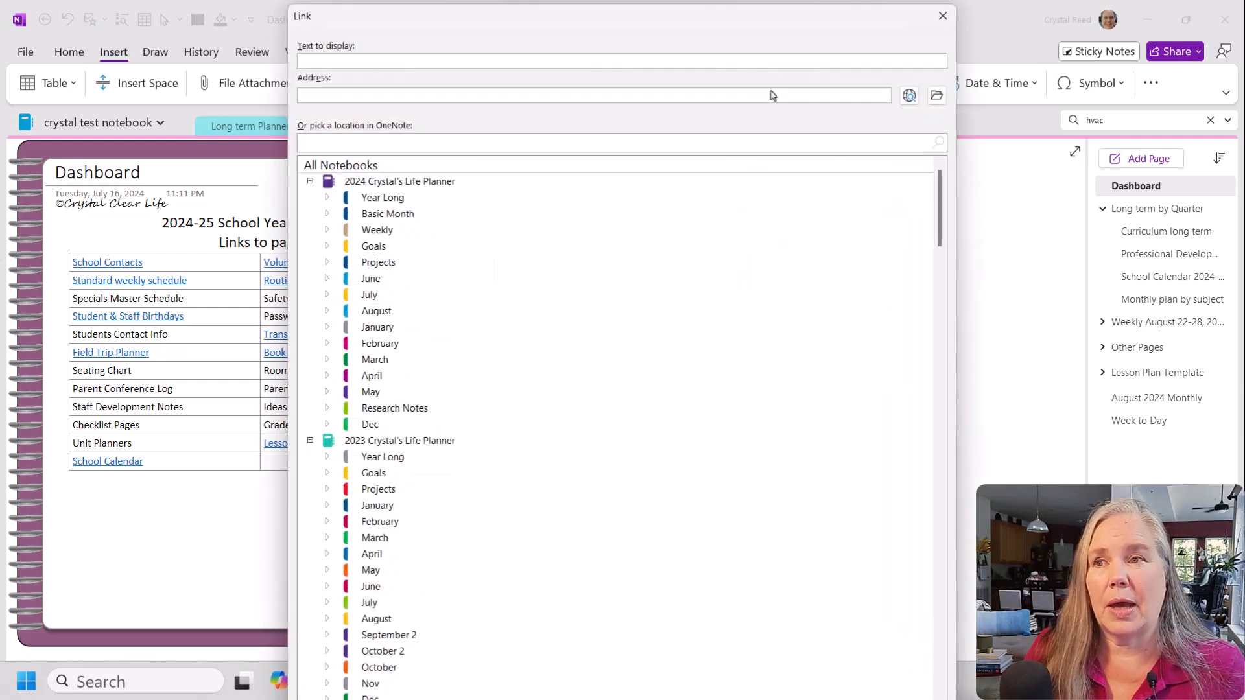
pyautogui.click(330, 61)
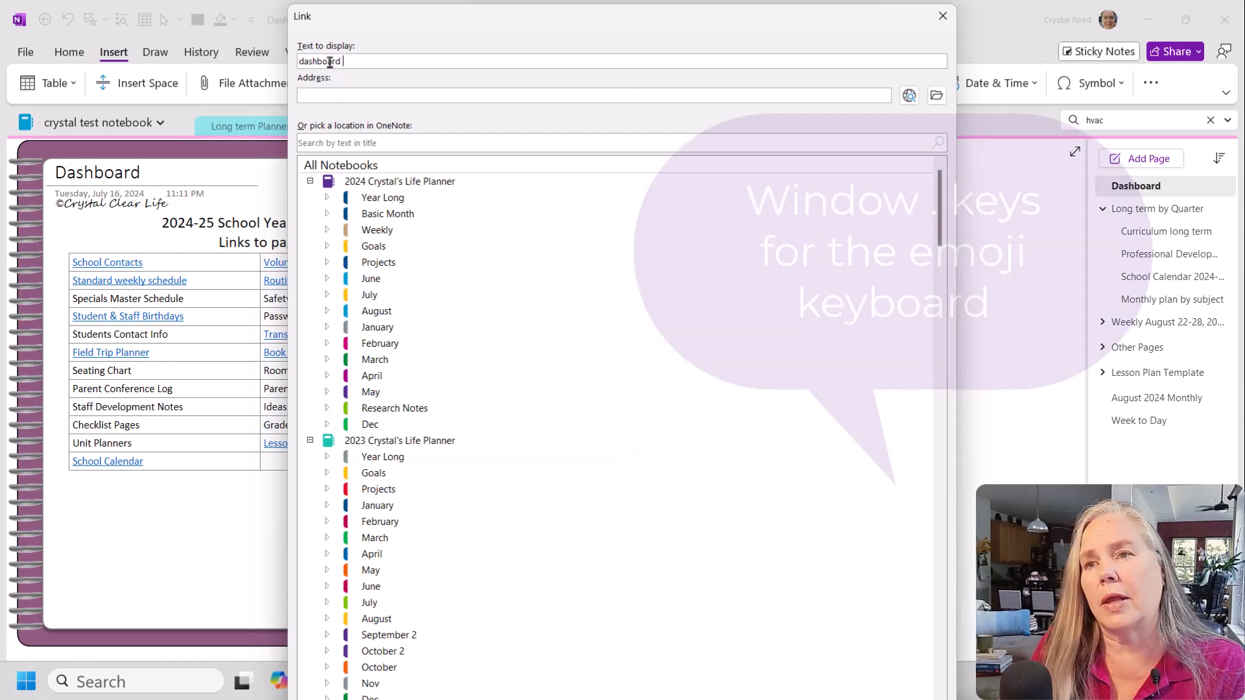
# Step: Search the emoji picker for "notebook" and add the plain purple notebook emoji to the link's display text
pyautogui.press('super+period')
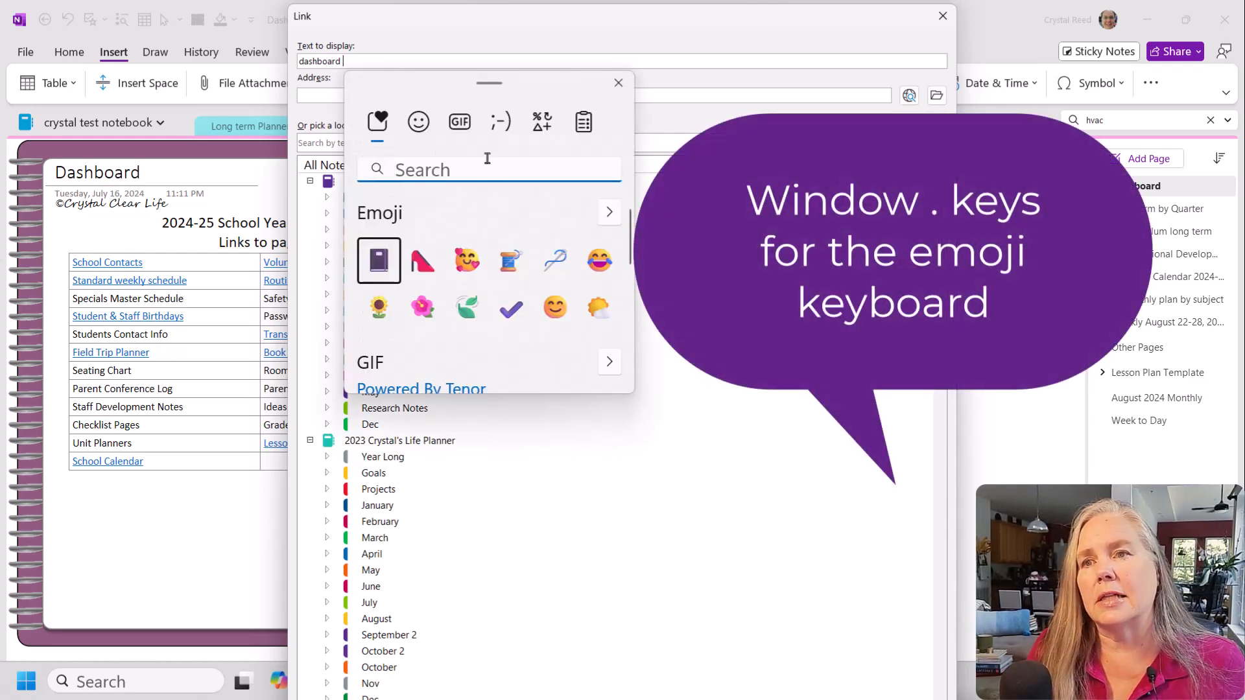
pyautogui.click(613, 217)
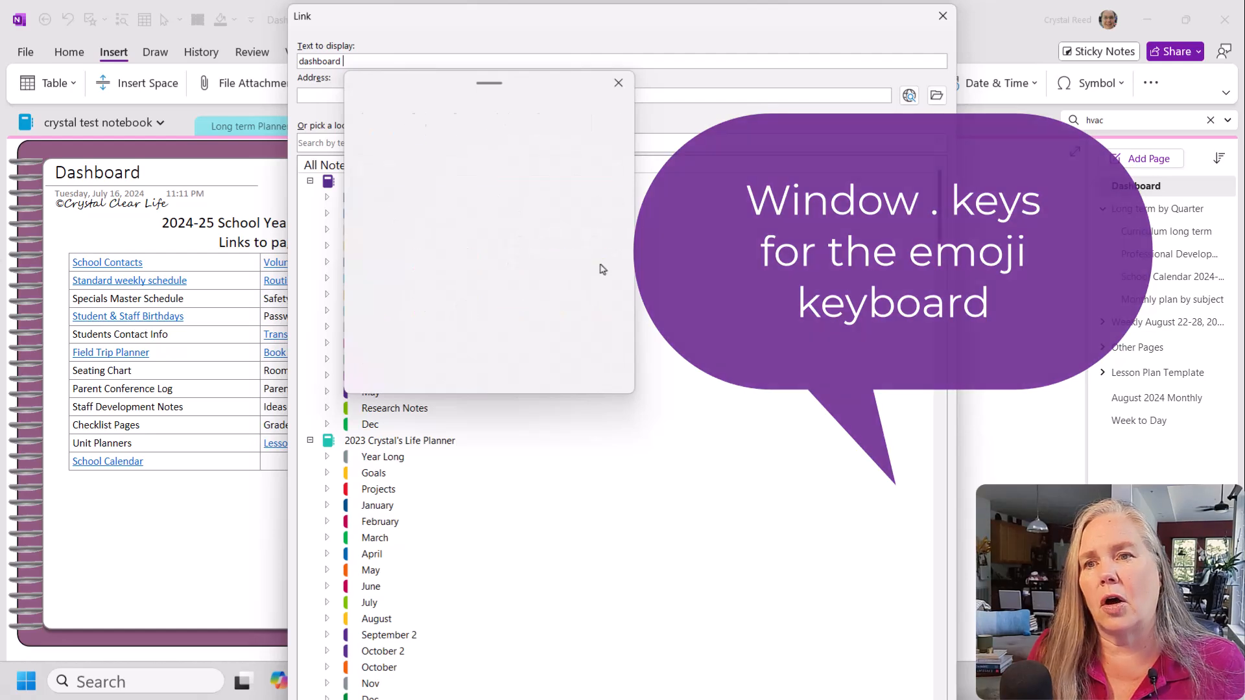
pyautogui.moveTo(630, 218)
pyautogui.mouseDown()
pyautogui.moveTo(632, 234)
pyautogui.moveTo(630, 219)
pyautogui.mouseUp()
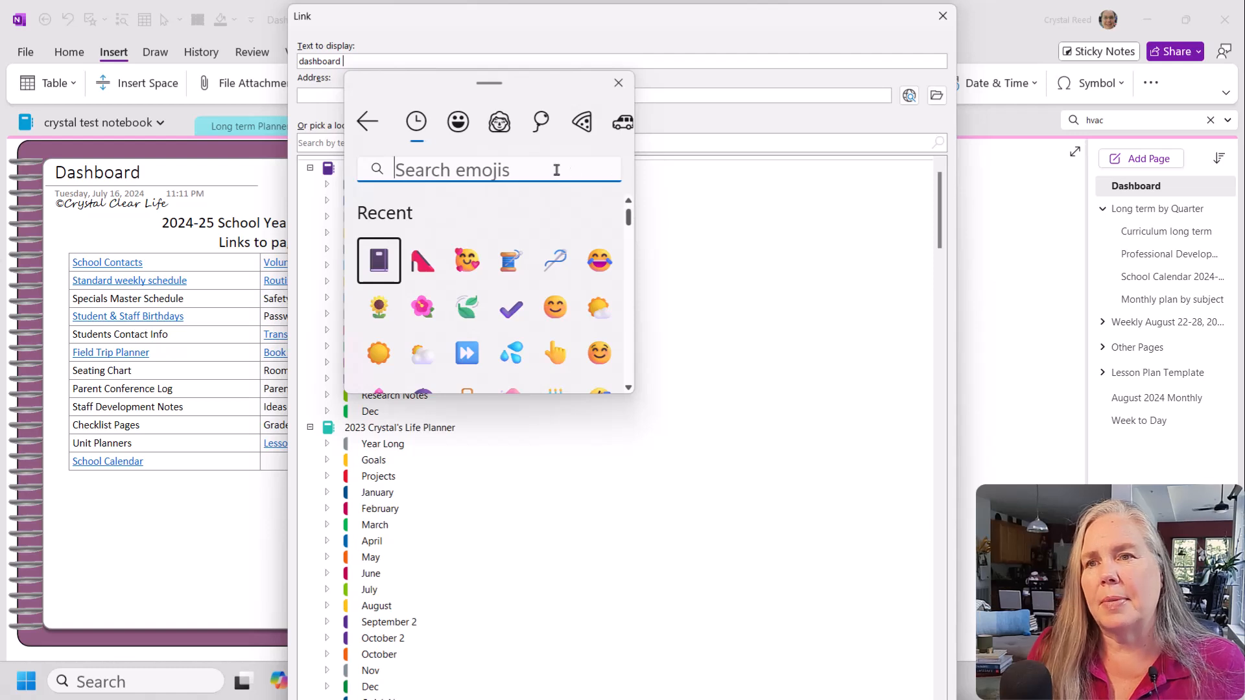
pyautogui.write('b')
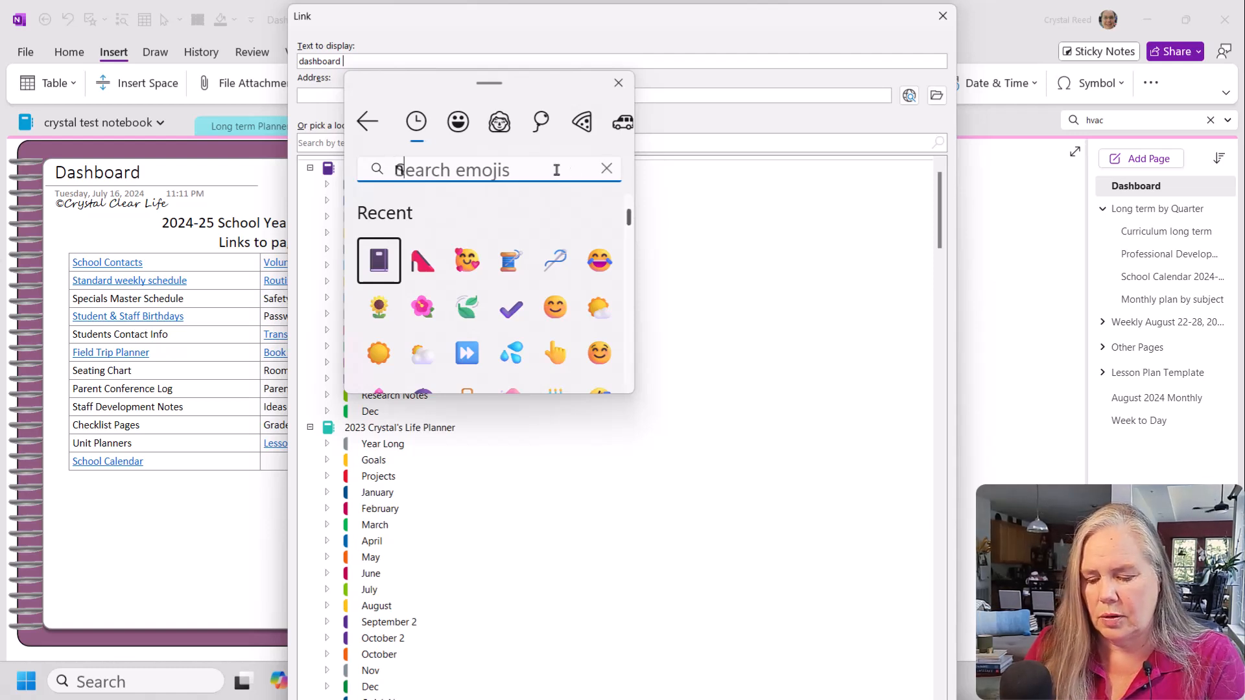
pyautogui.write('ote')
pyautogui.write('ook')
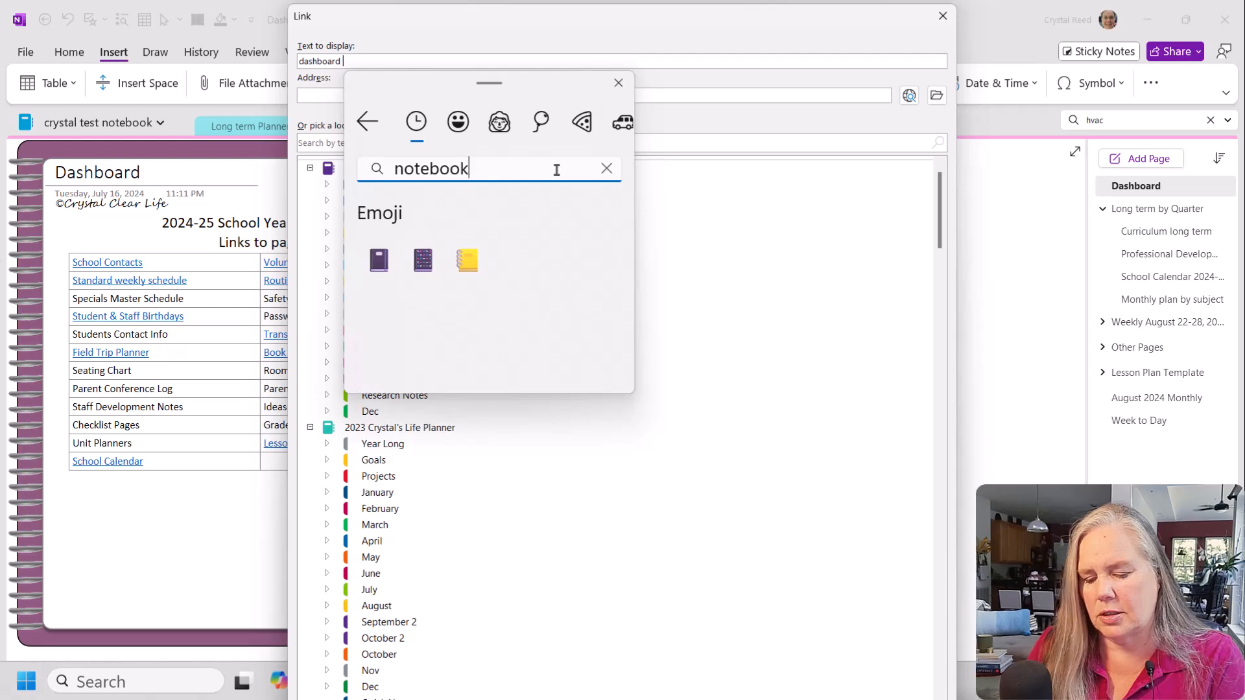
pyautogui.press('Down')
pyautogui.press('Return')
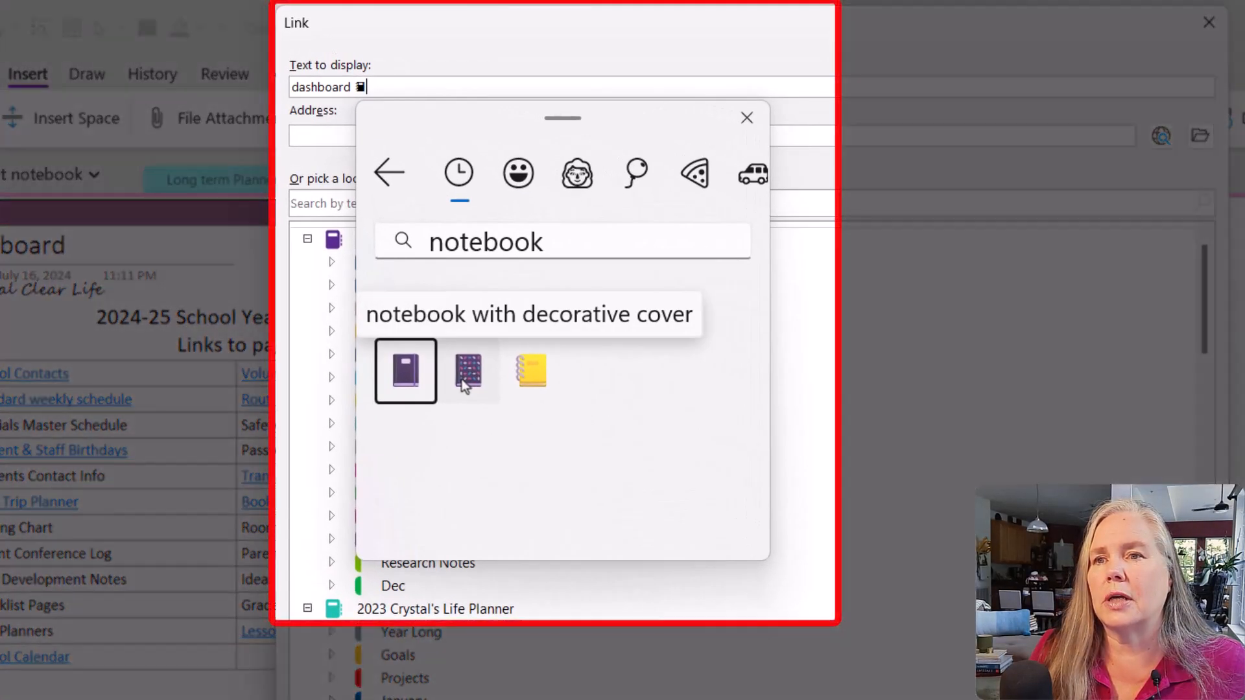
# Step: Add three more notebook emojis to the link's display text and close the emoji picker
pyautogui.click(411, 372)
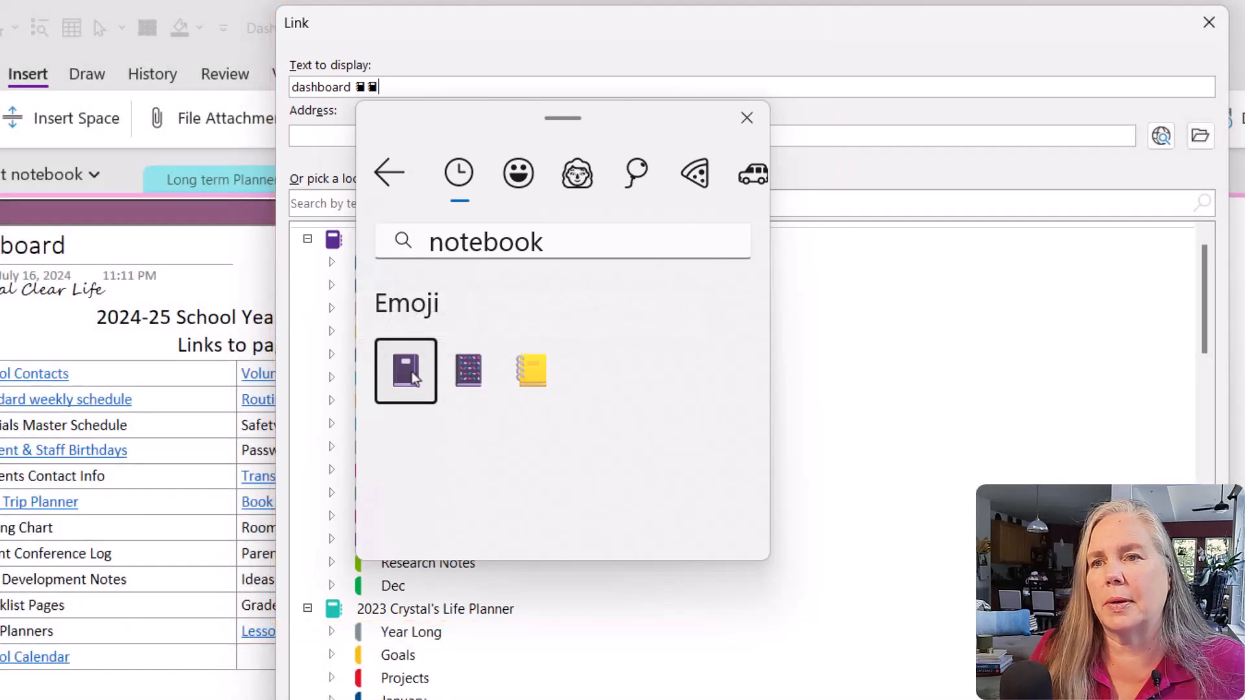
pyautogui.click(407, 371)
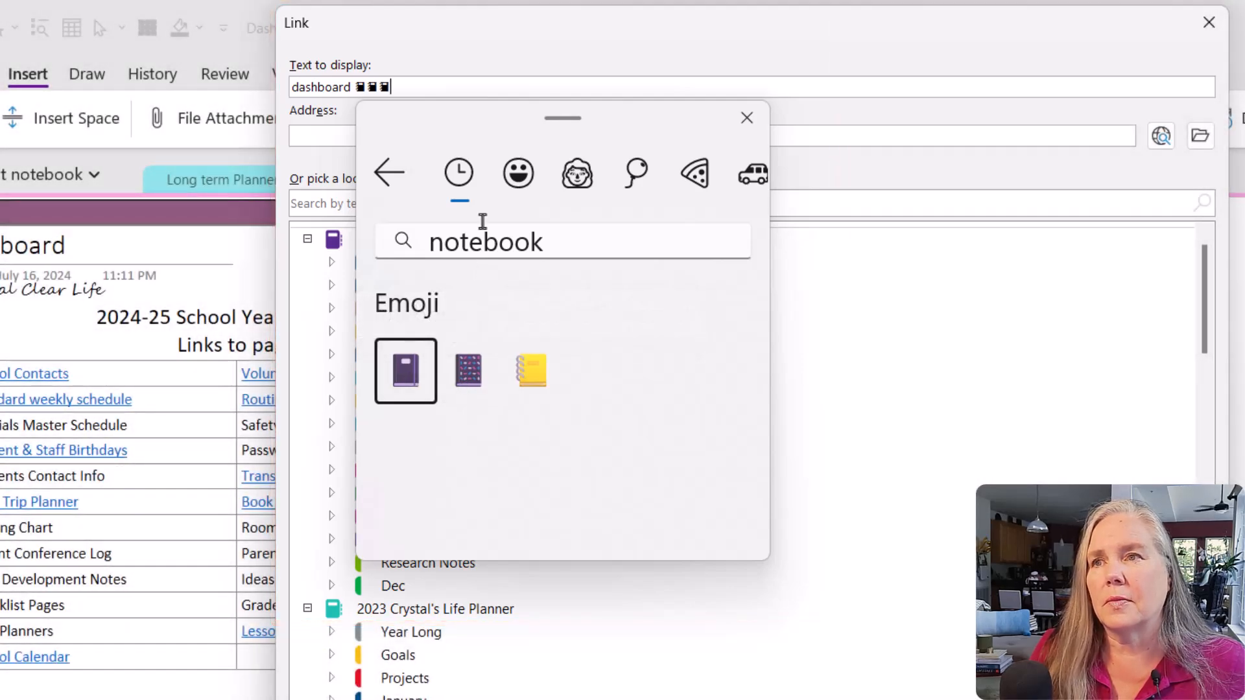
pyautogui.click(406, 373)
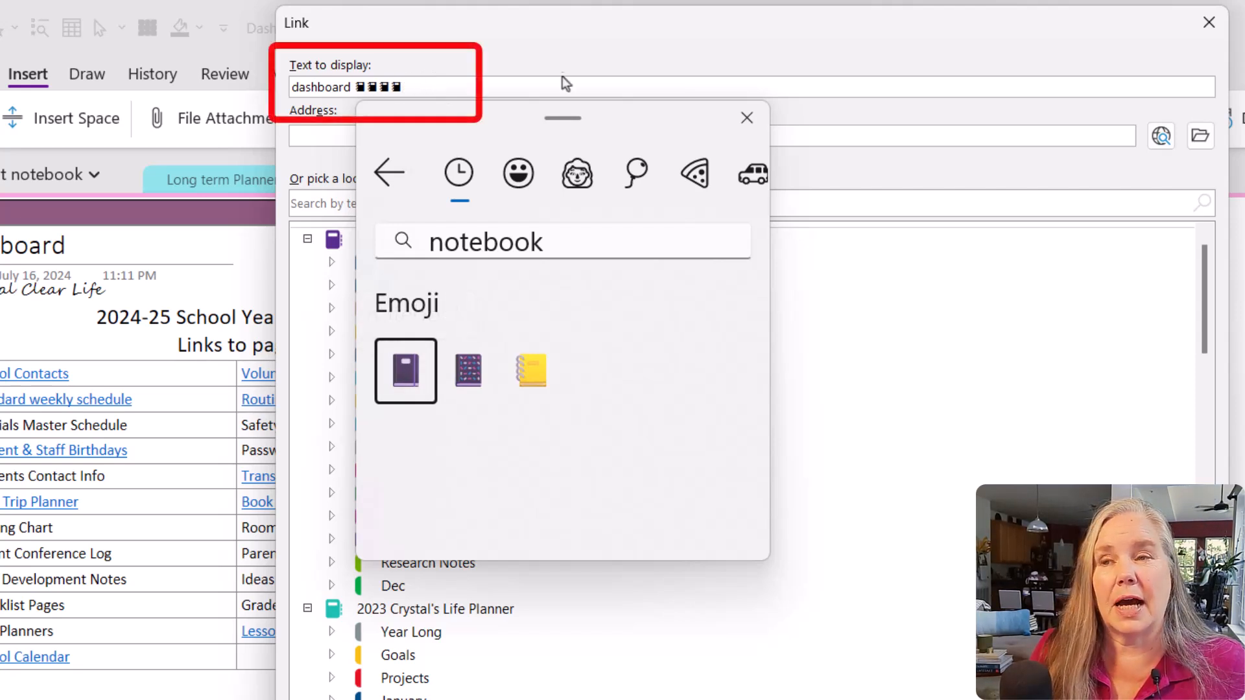
pyautogui.click(747, 118)
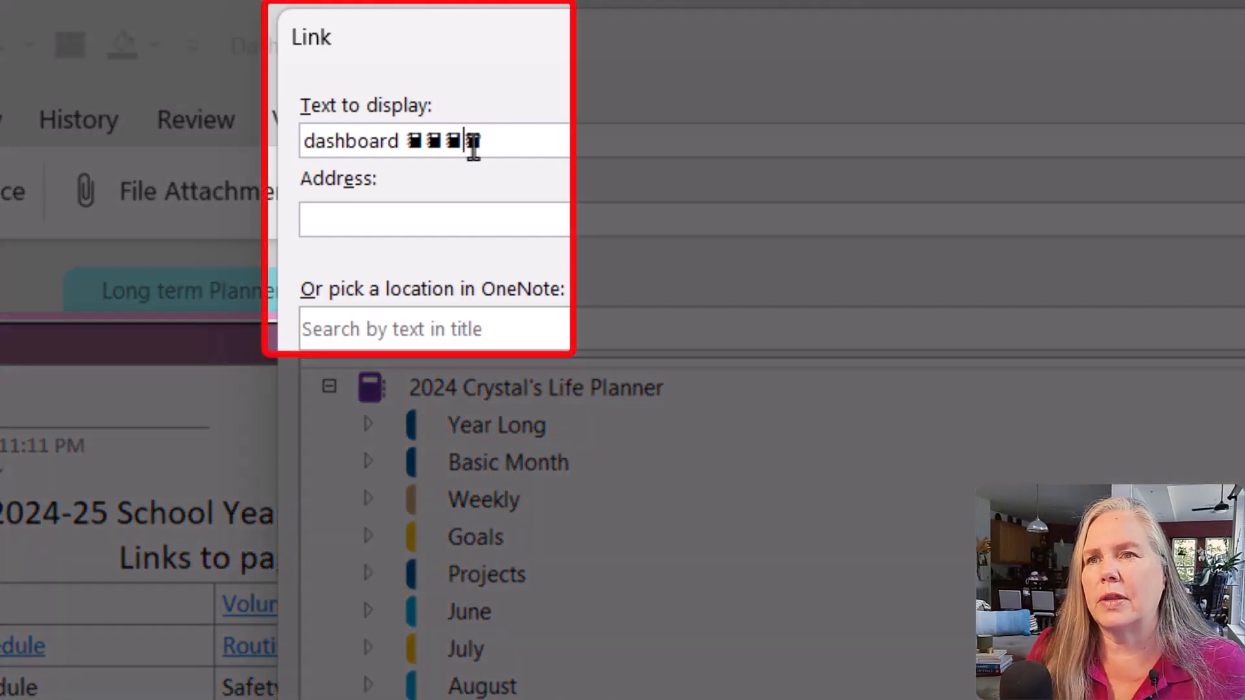
# Step: Delete the word "dashboard" and the extra emojis so the link's display text is a single notebook emoji
pyautogui.press('BackSpace')
pyautogui.press('BackSpace')
pyautogui.press('BackSpace')
pyautogui.press('BackSpace')
pyautogui.press('BackSpace')
pyautogui.press('BackSpace')
pyautogui.press('BackSpace')
pyautogui.press('BackSpace')
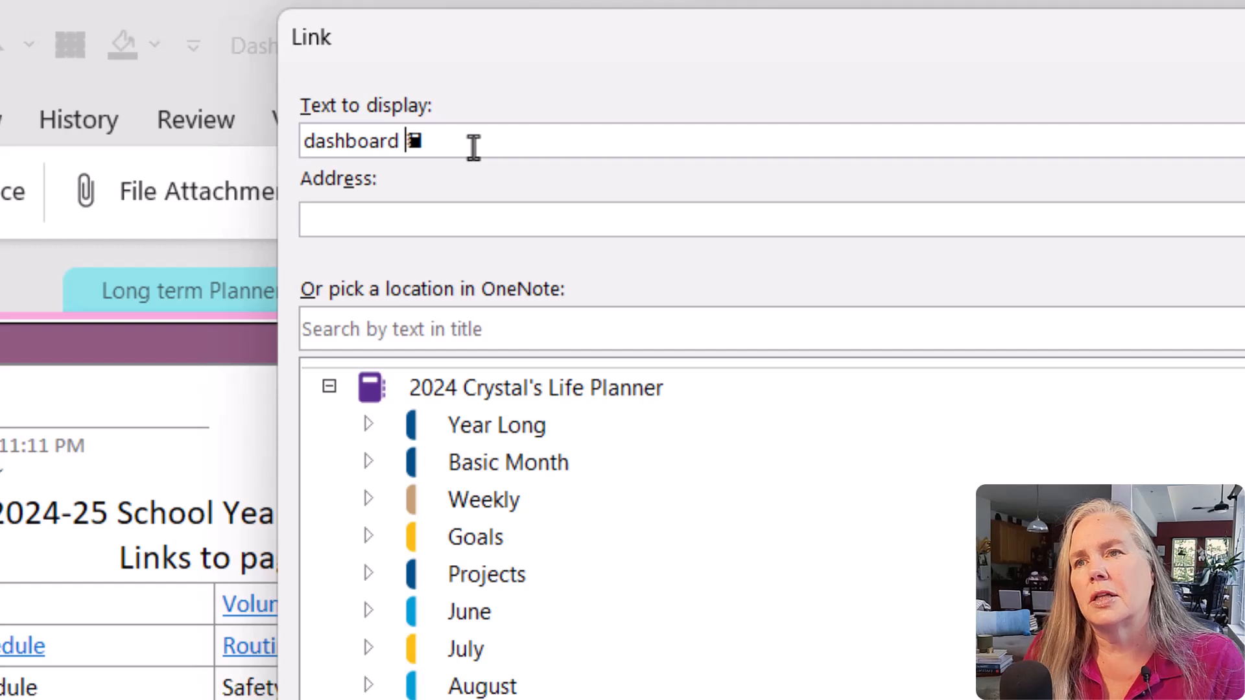
pyautogui.press('BackSpace')
pyautogui.press('BackSpace')
pyautogui.press('BackSpace')
pyautogui.press('BackSpace')
pyautogui.press('BackSpace')
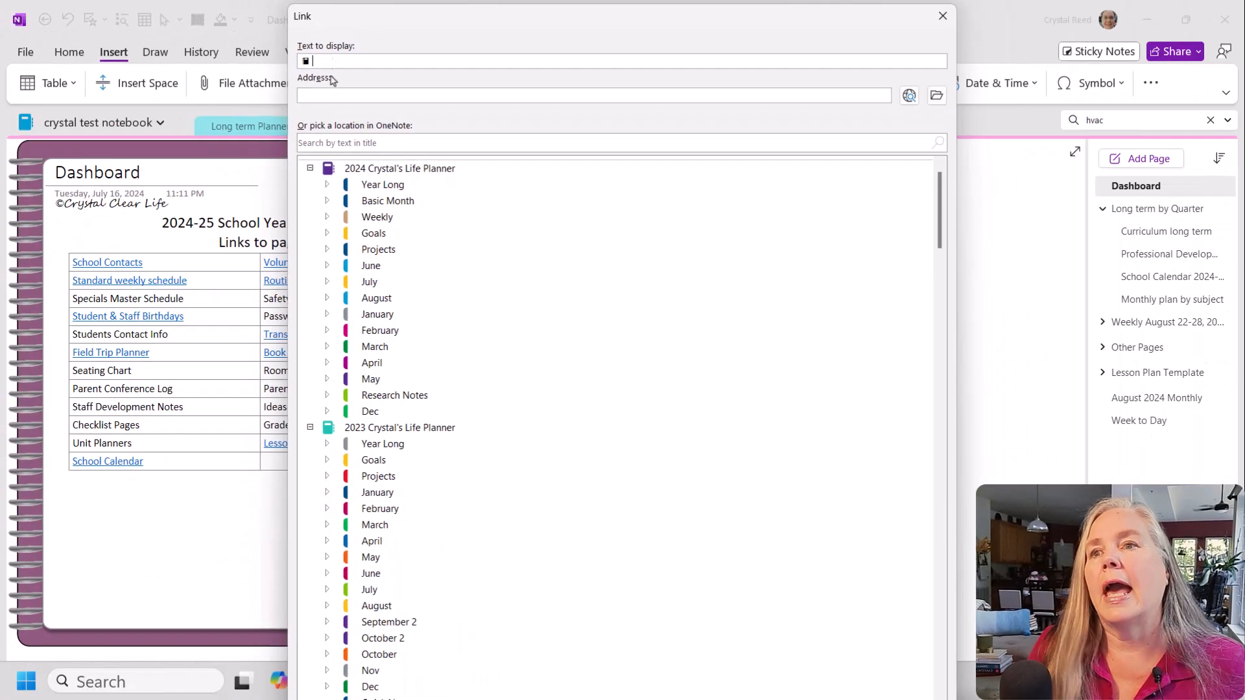
# Step: Paste the copied Dashboard page link as the address and insert the notebook emoji link
pyautogui.rightClick(331, 95)
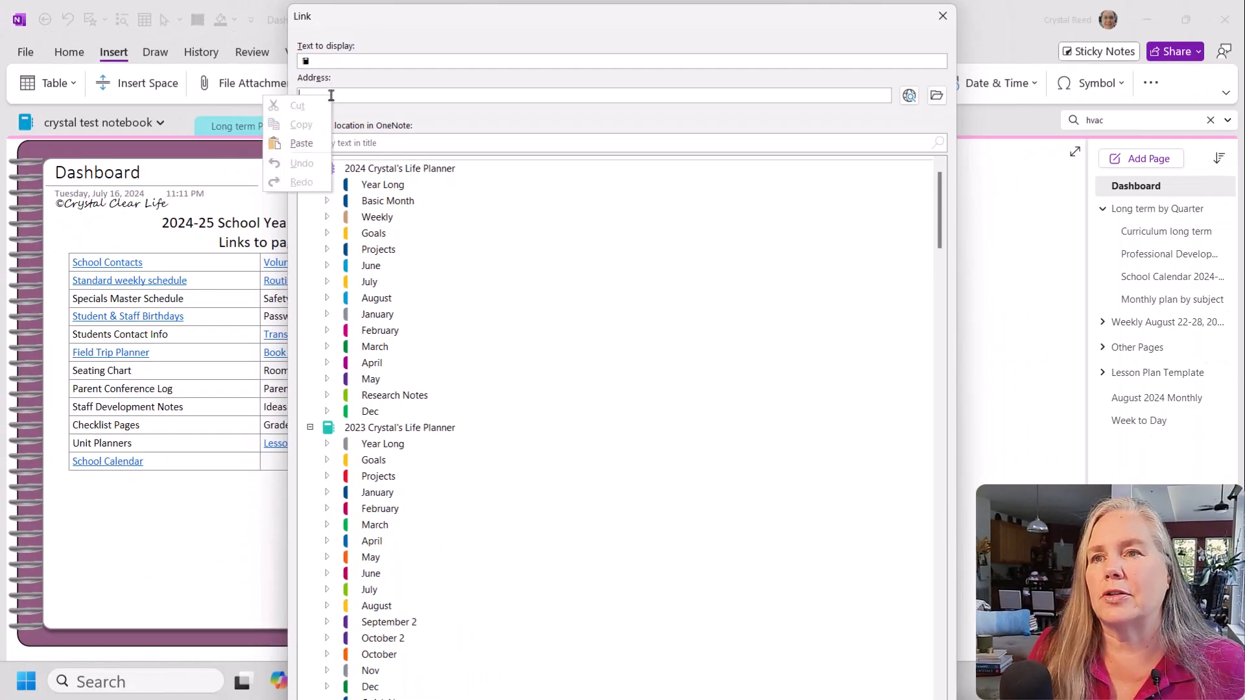
pyautogui.click(305, 143)
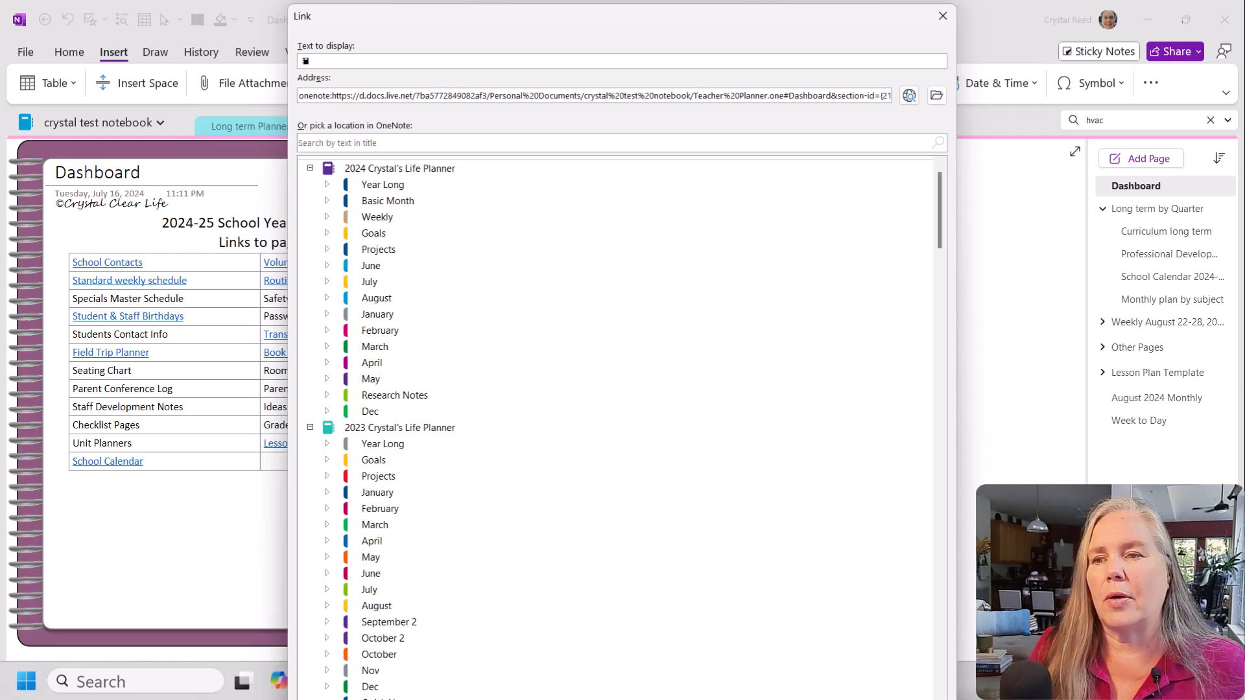
pyautogui.press('Return')
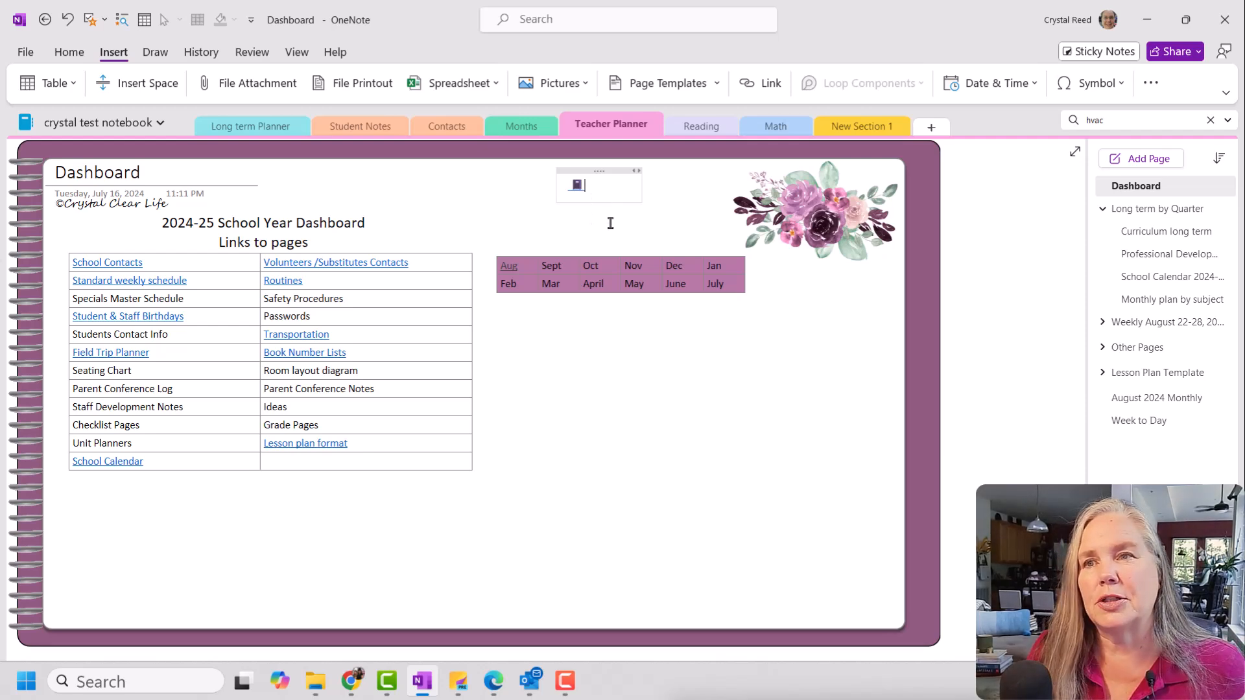
# Step: Copy the note container holding the notebook emoji link on the Dashboard page
pyautogui.scroll(4, 612, 227)
pyautogui.scroll(5, 610, 222)
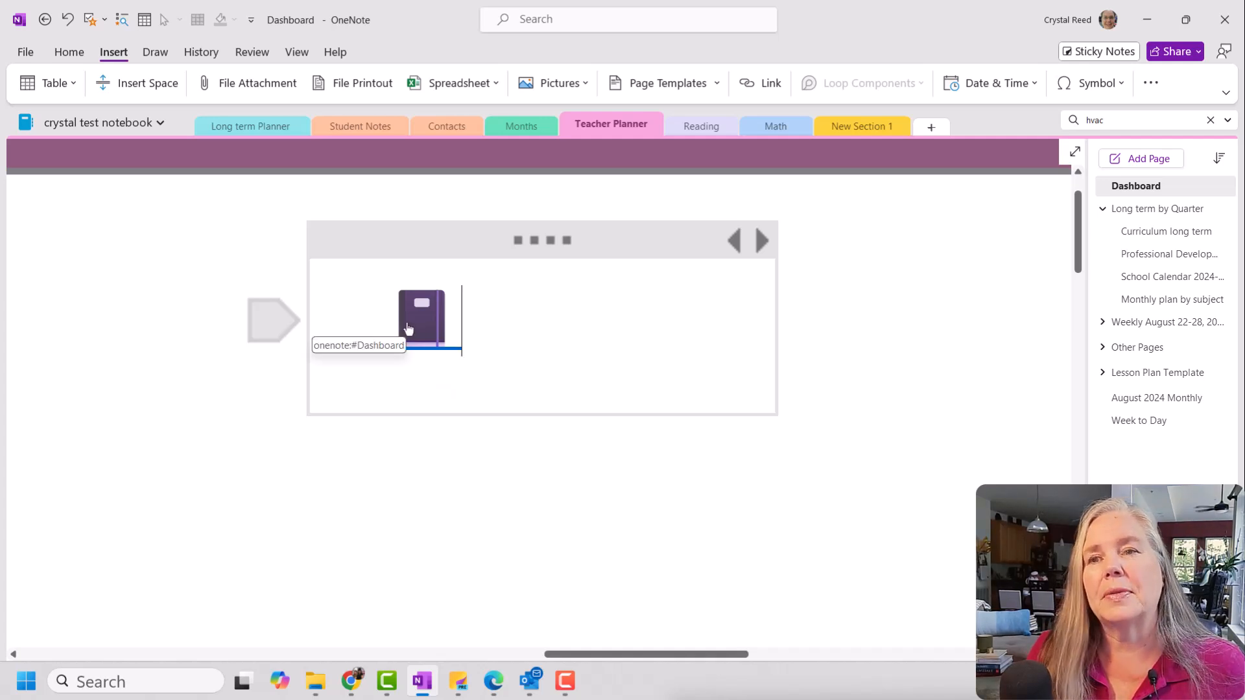
pyautogui.rightClick(524, 242)
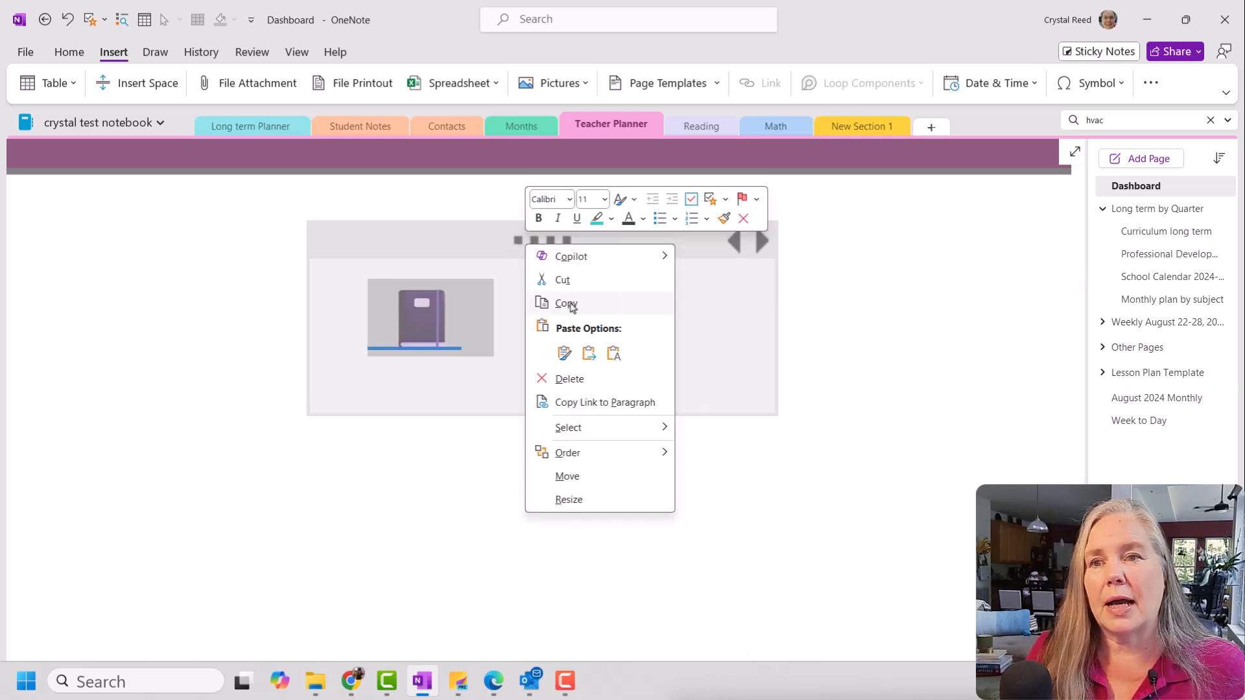
pyautogui.click(569, 304)
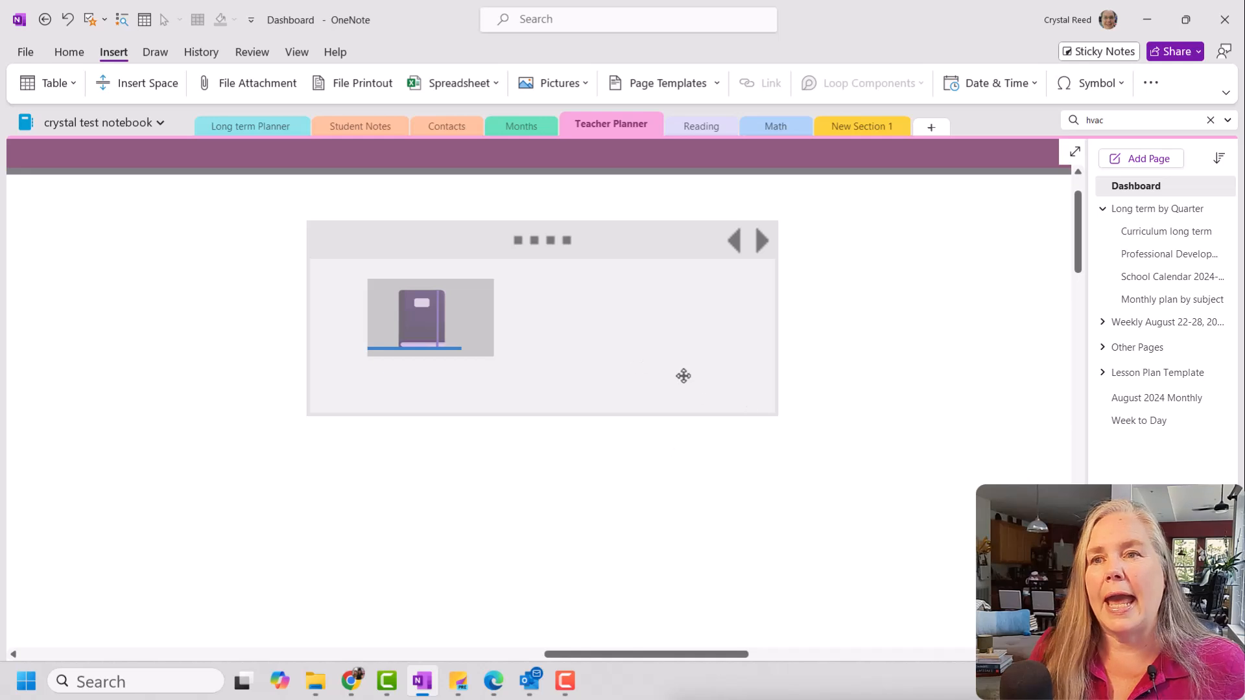
# Step: Open the August 2024 Monthly page through the Aug link and paste the notebook emoji link outside the planner frame, beside August Goals, keeping source formatting
pyautogui.scroll(-1, 618, 487)
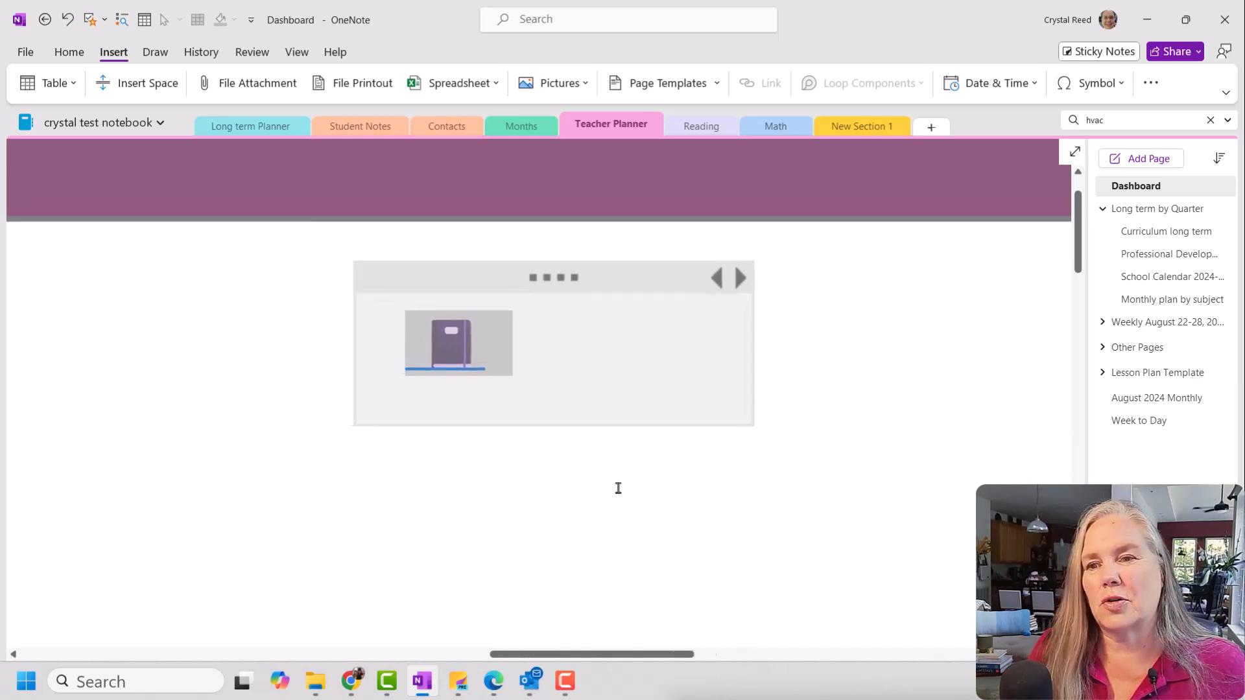
pyautogui.scroll(-4, 618, 488)
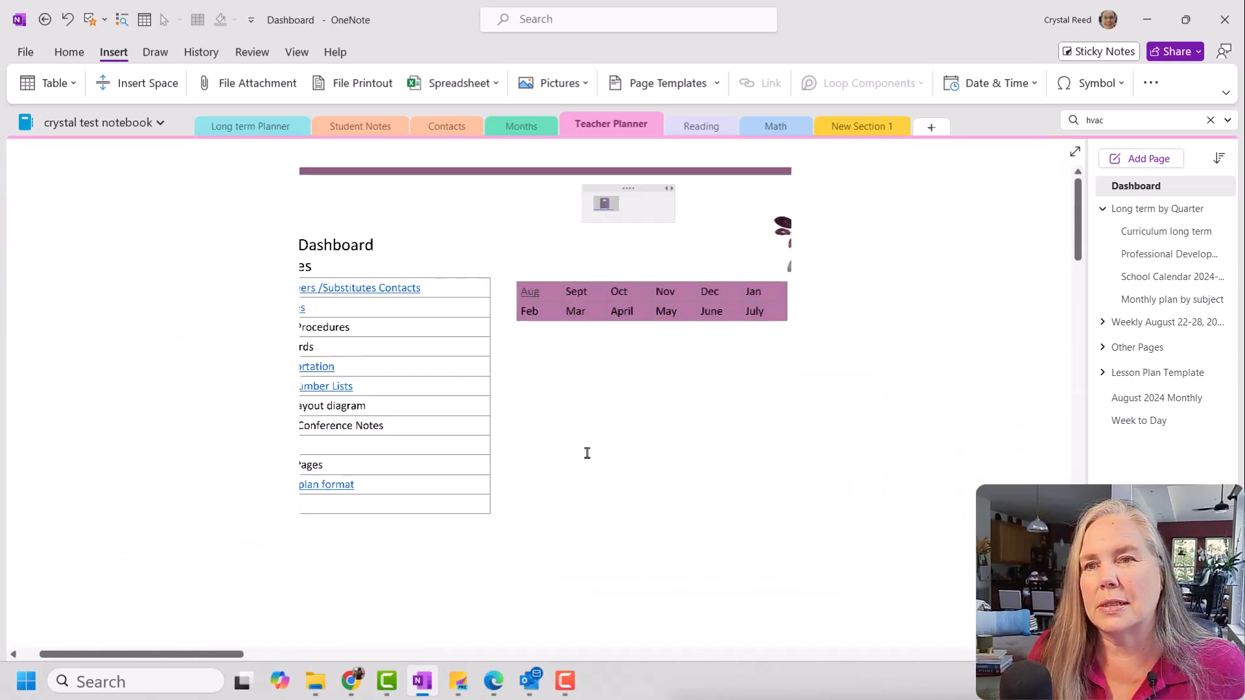
pyautogui.scroll(-3, 558, 431)
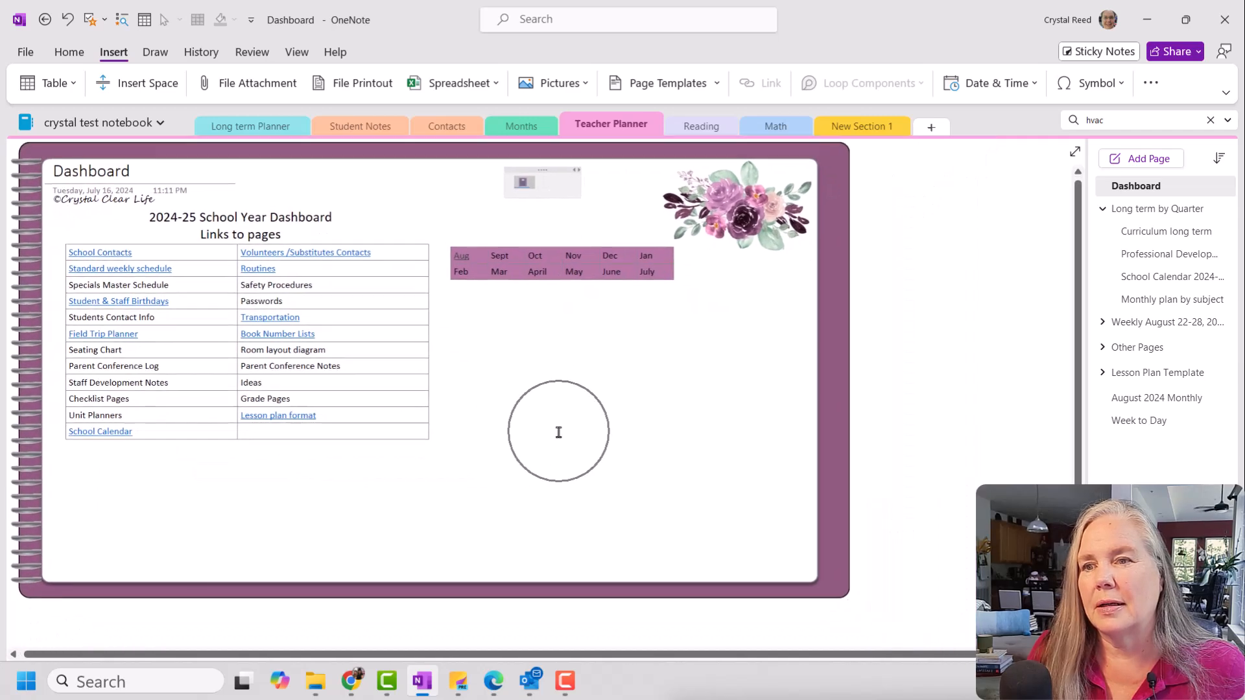
pyautogui.click(458, 261)
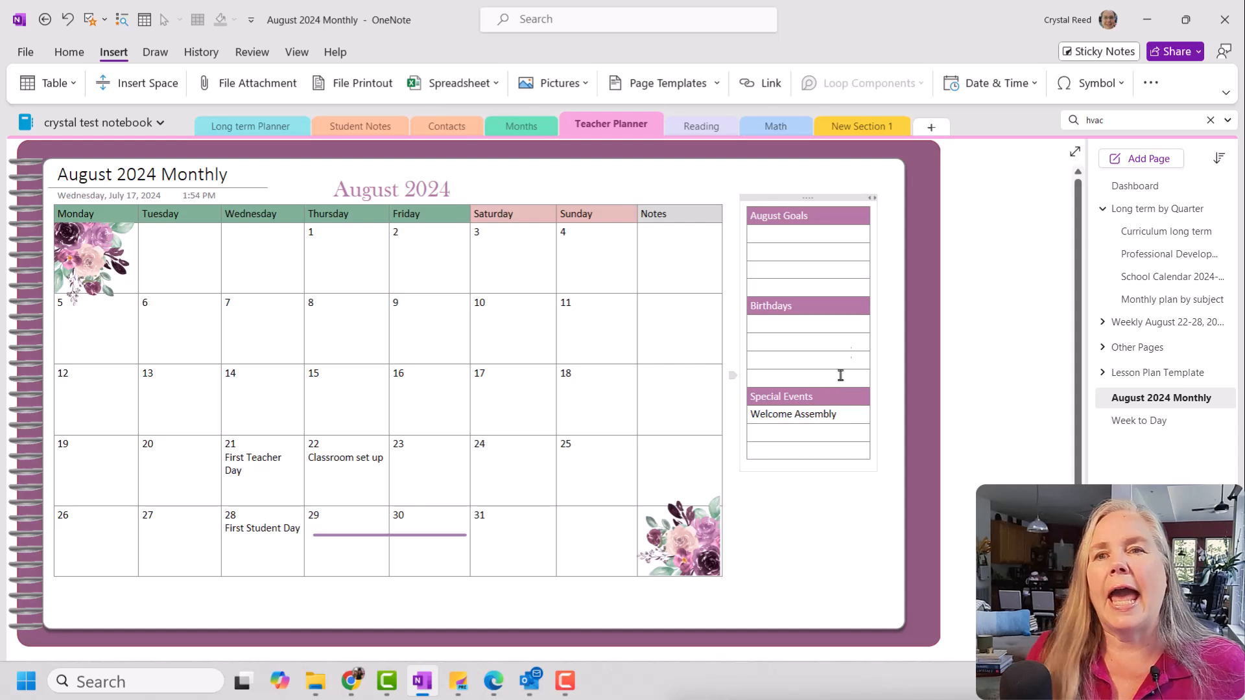
pyautogui.rightClick(969, 206)
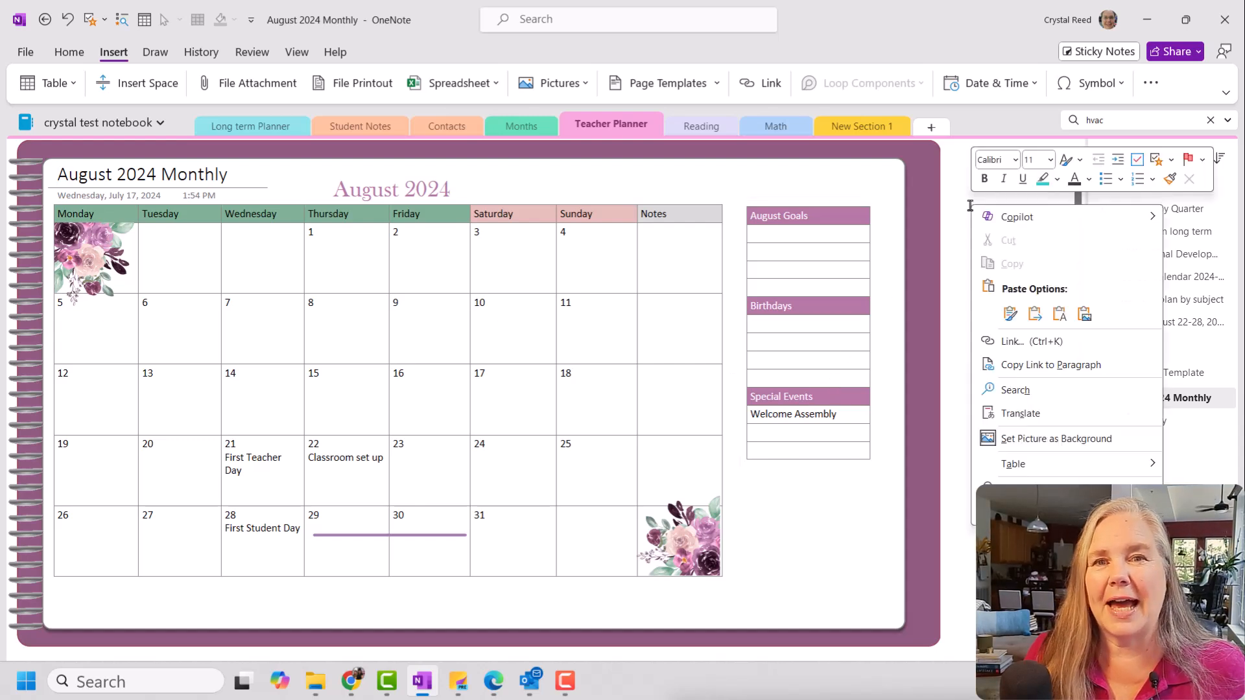
pyautogui.click(1009, 314)
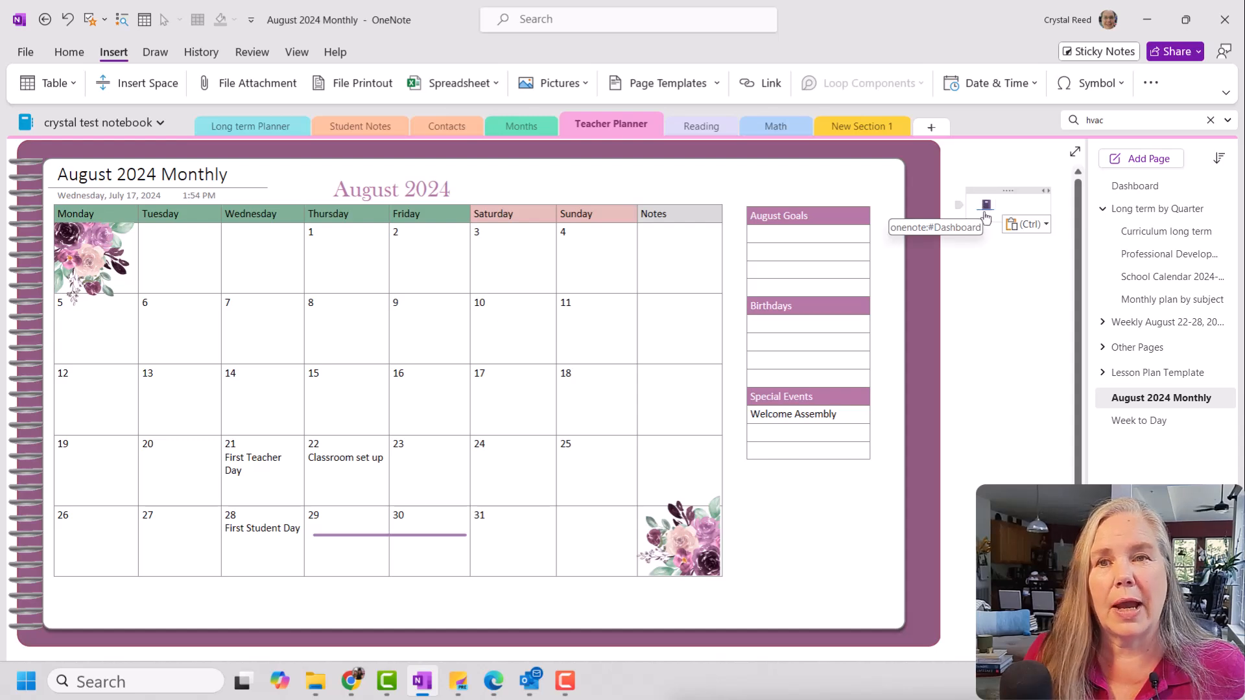
# Step: Move the pasted notebook emoji link beside the page's time stamp under the August 2024 Monthly title and follow it back to the Dashboard
pyautogui.moveTo(1005, 189); pyautogui.dragTo(255, 182)
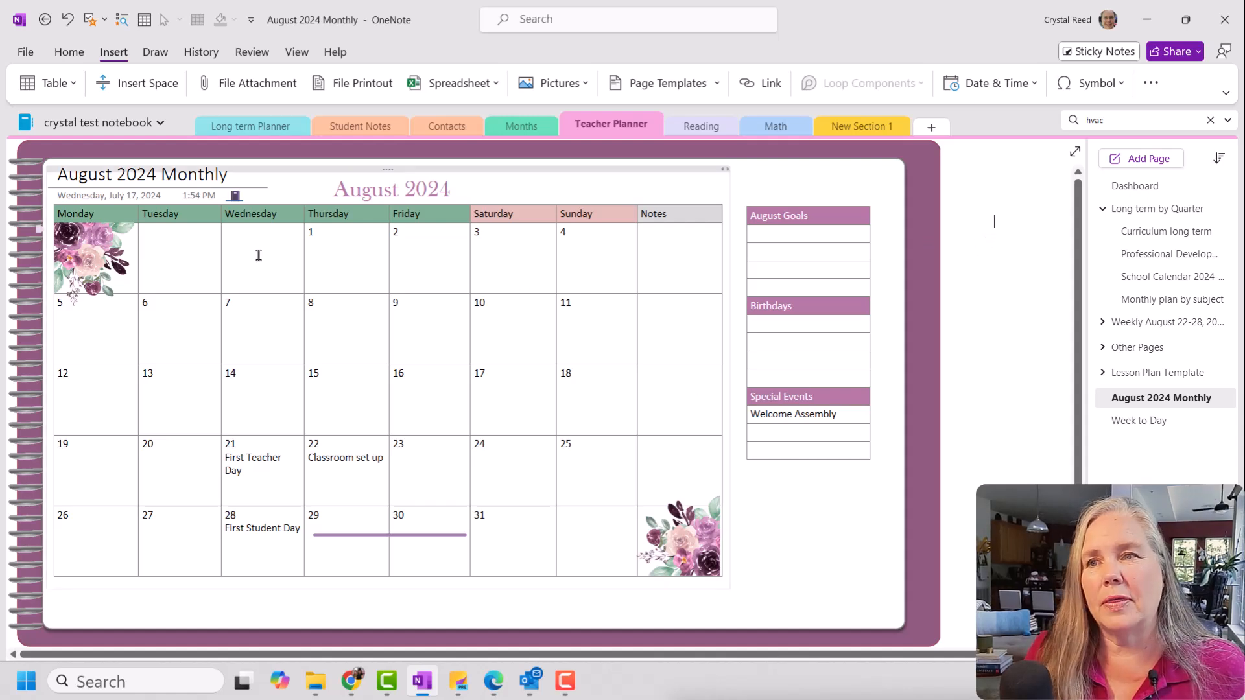
pyautogui.click(236, 196)
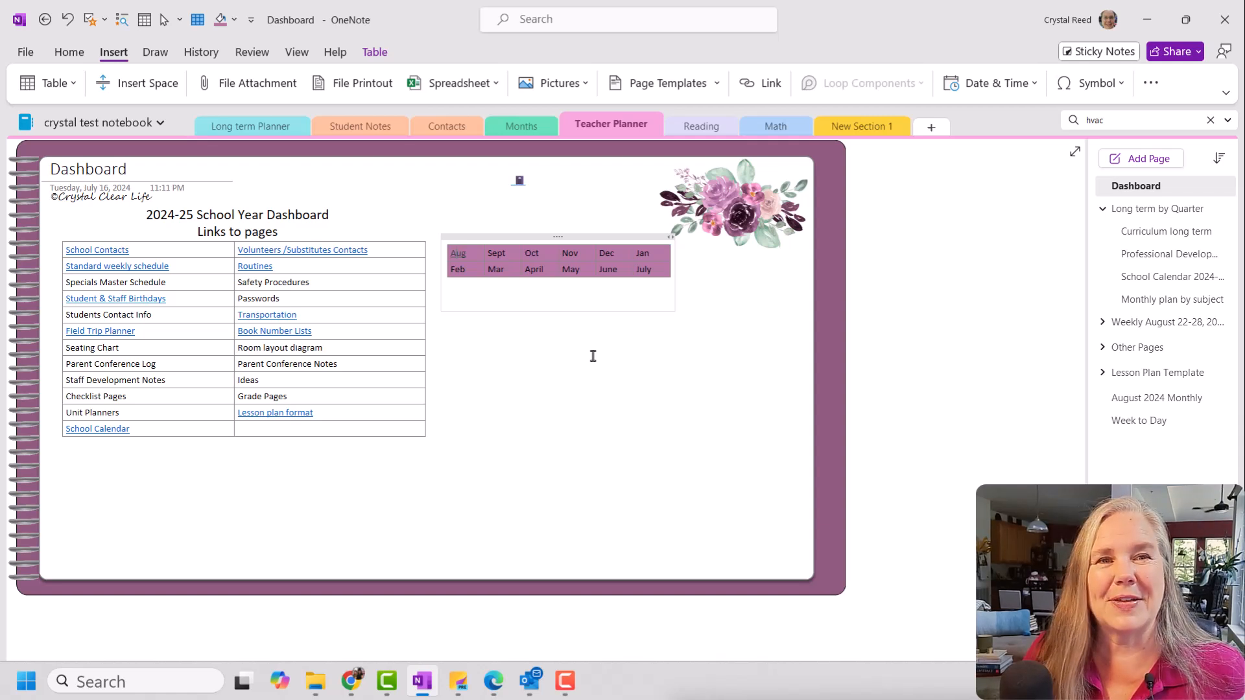
# Step: Open the School Contacts page from the Dashboard, paste the notebook emoji link keeping source formatting, and place it beside the copyright line
pyautogui.click(120, 254)
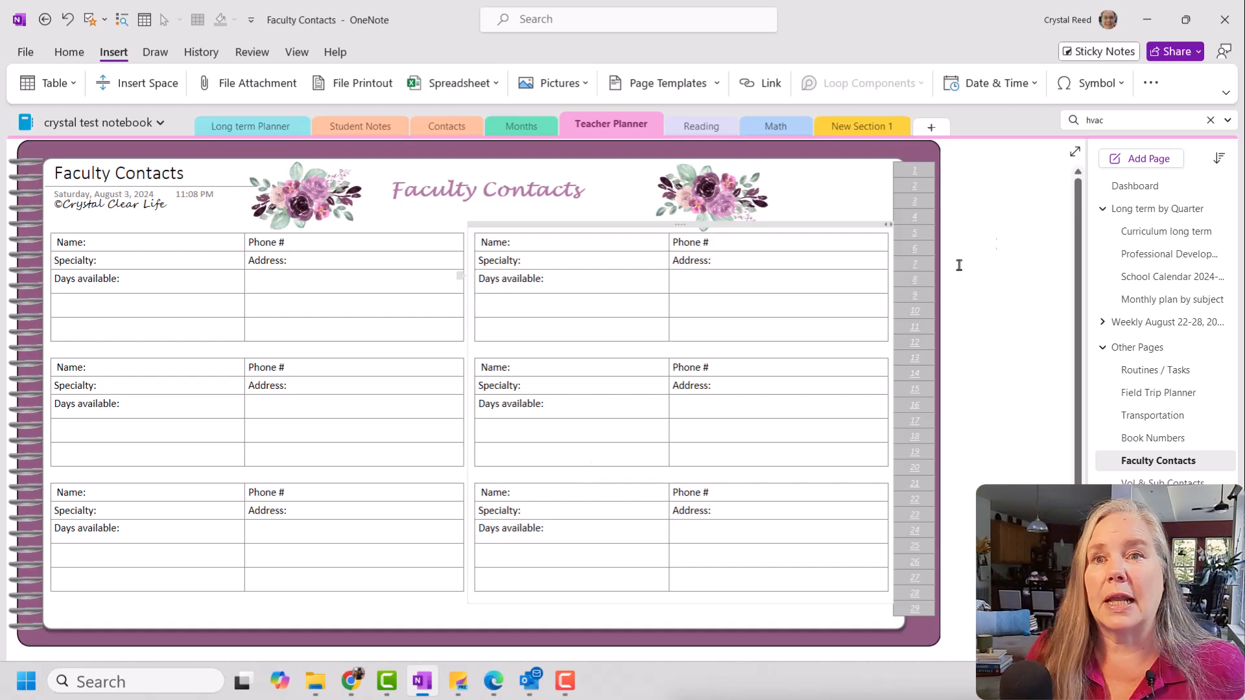
pyautogui.rightClick(988, 206)
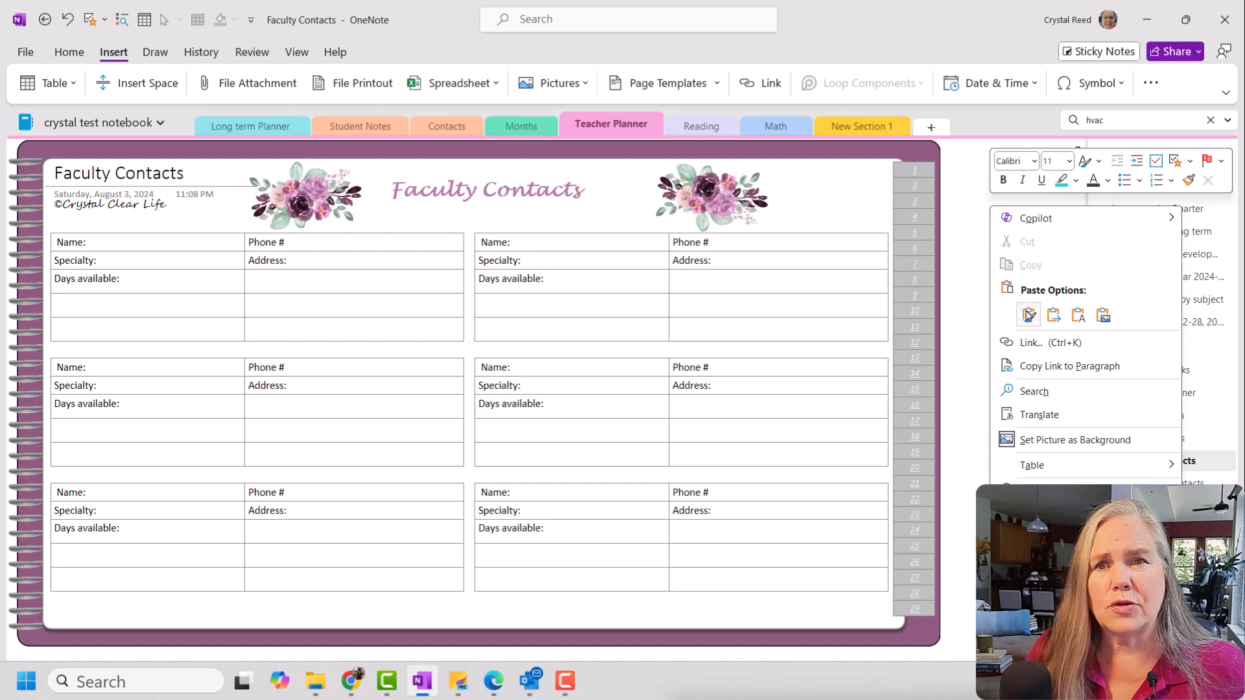
pyautogui.click(1028, 315)
pyautogui.moveTo(1019, 189); pyautogui.dragTo(207, 192)
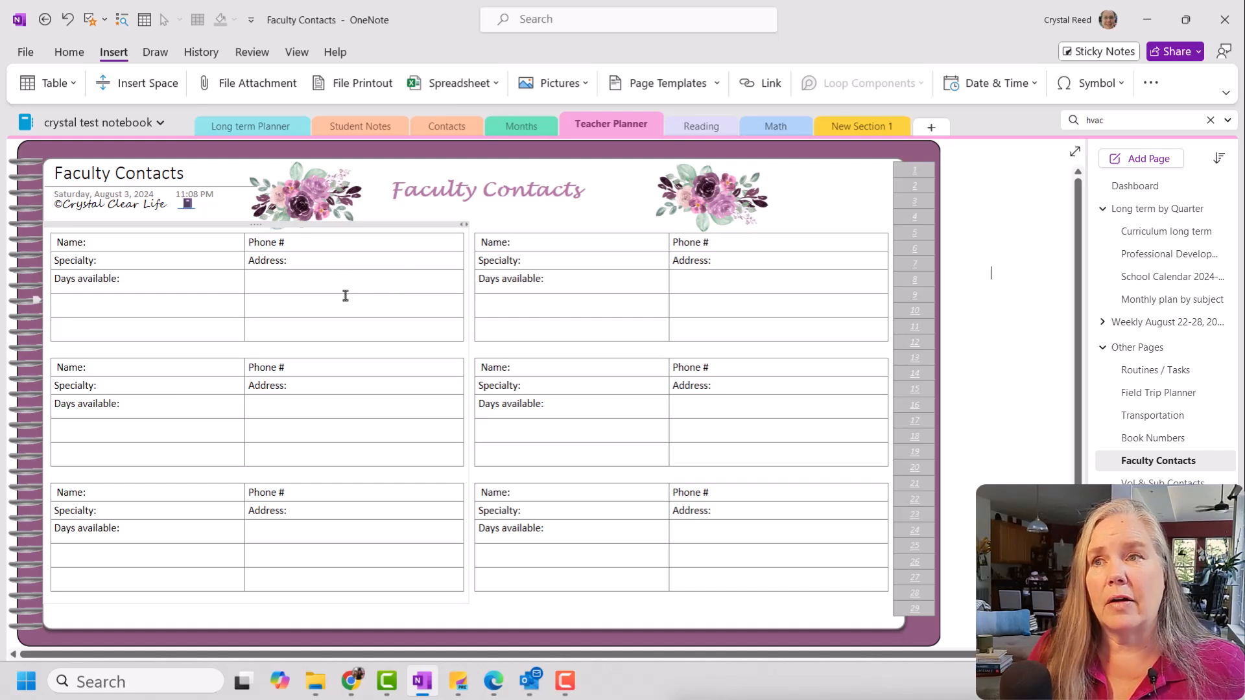
# Step: Try hiding the borders of the first contact table on the Faculty Contacts page, and restore them
pyautogui.click(376, 276)
pyautogui.click(373, 52)
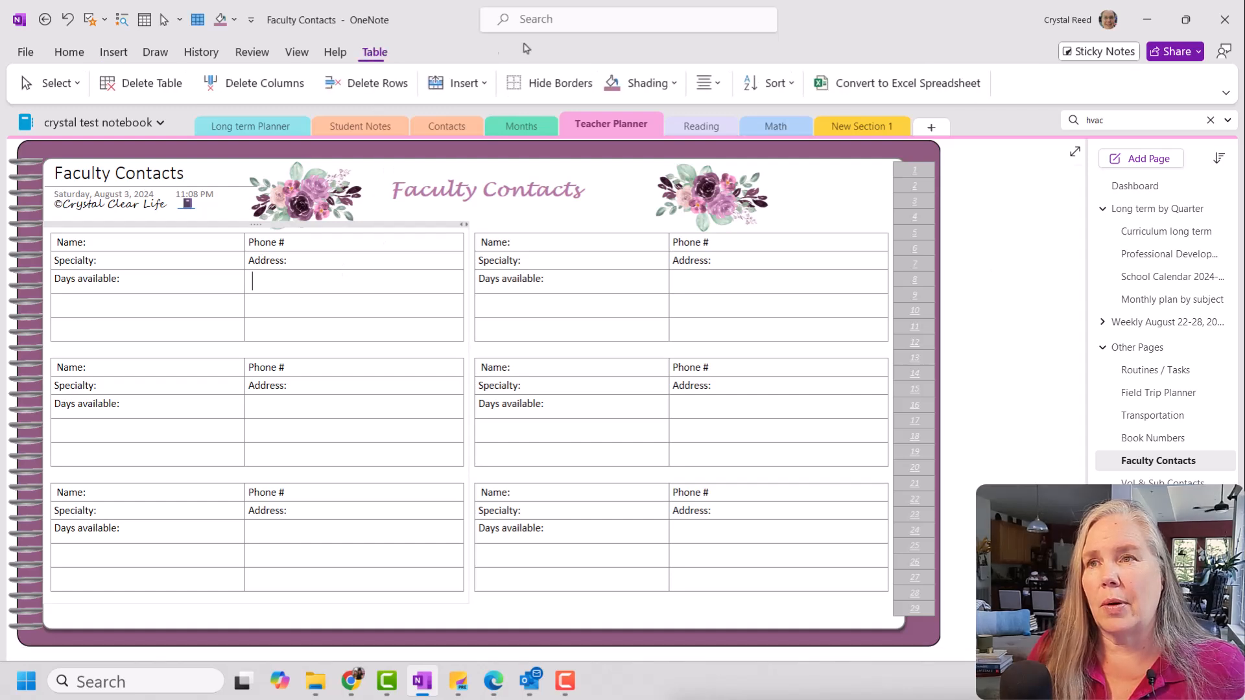
pyautogui.click(543, 83)
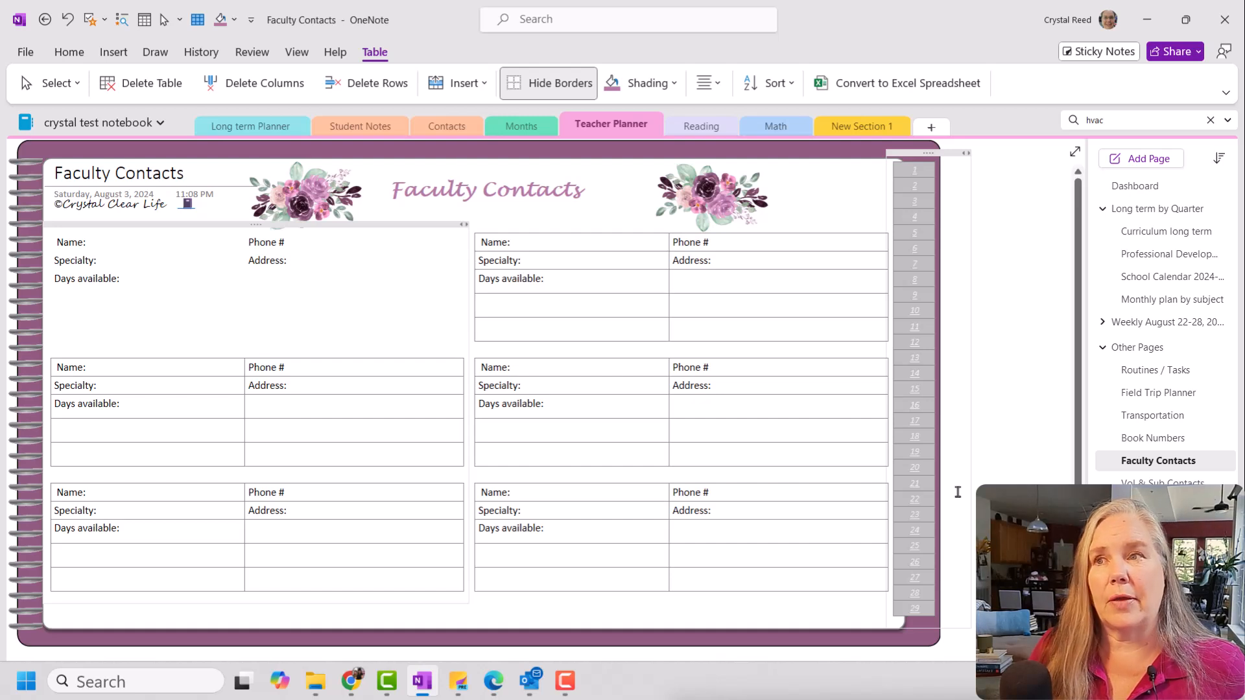
pyautogui.click(538, 85)
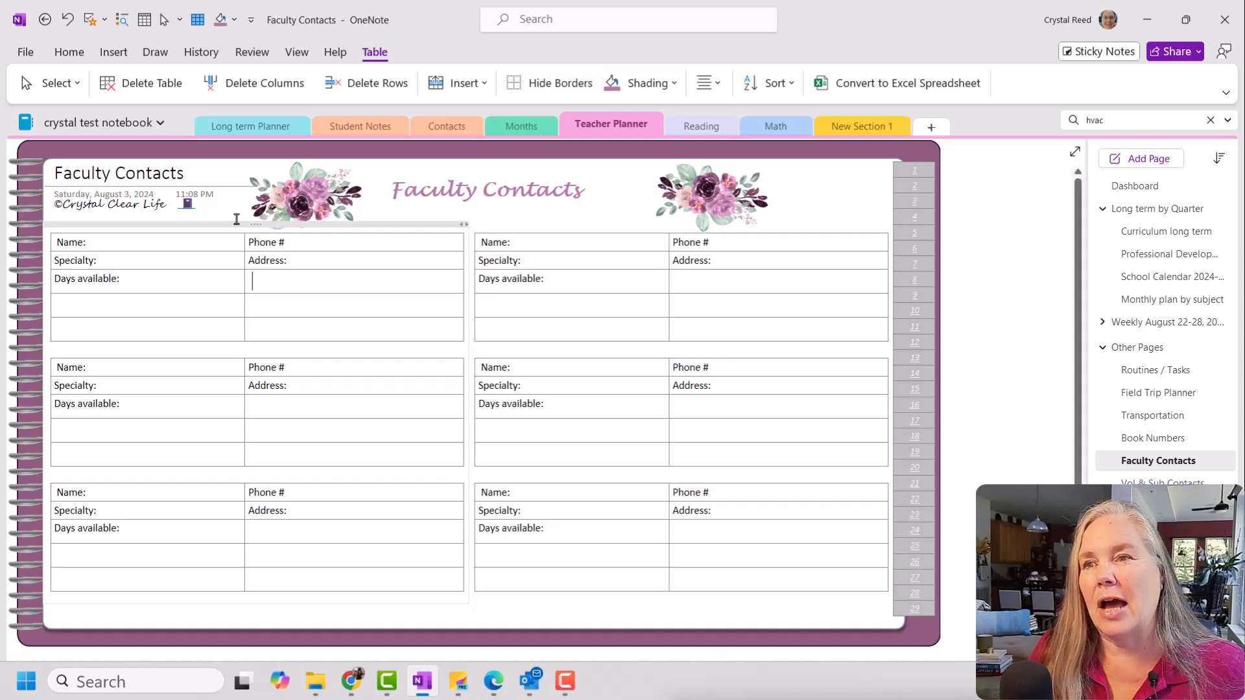
# Step: Add the notebook emoji link beside the copyright line on the Volunteers/Substitutes Contacts page and follow it back to the Dashboard
pyautogui.click(187, 207)
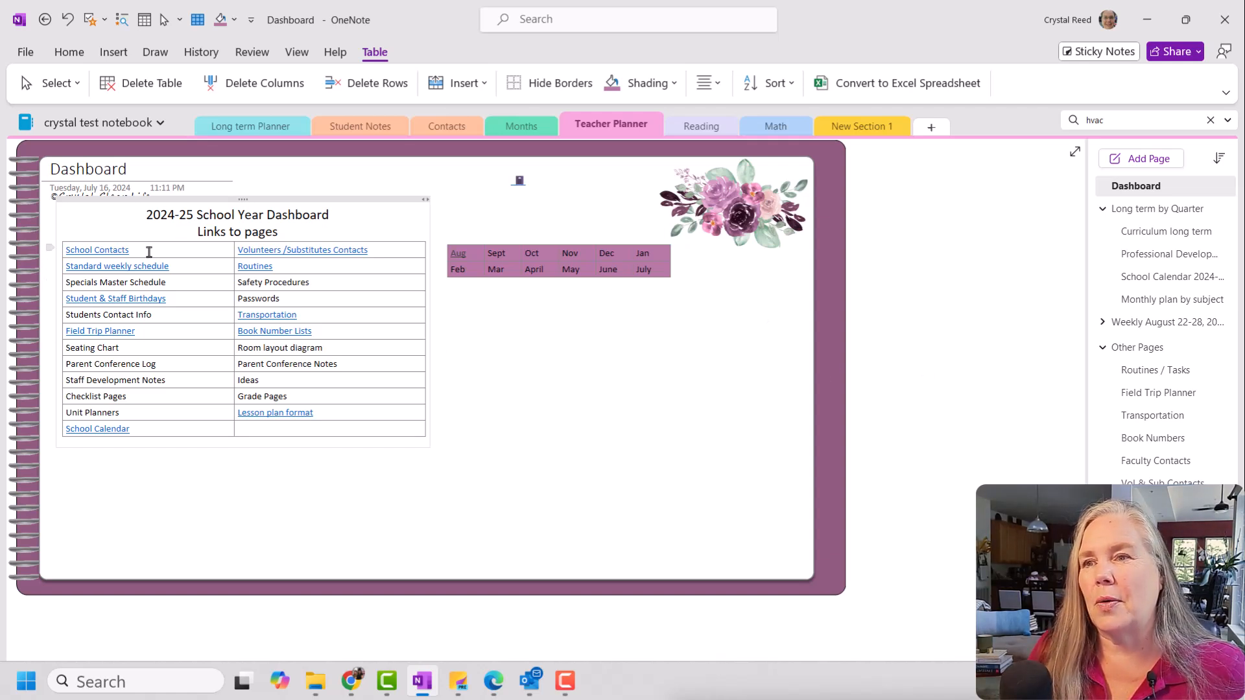
pyautogui.click(275, 259)
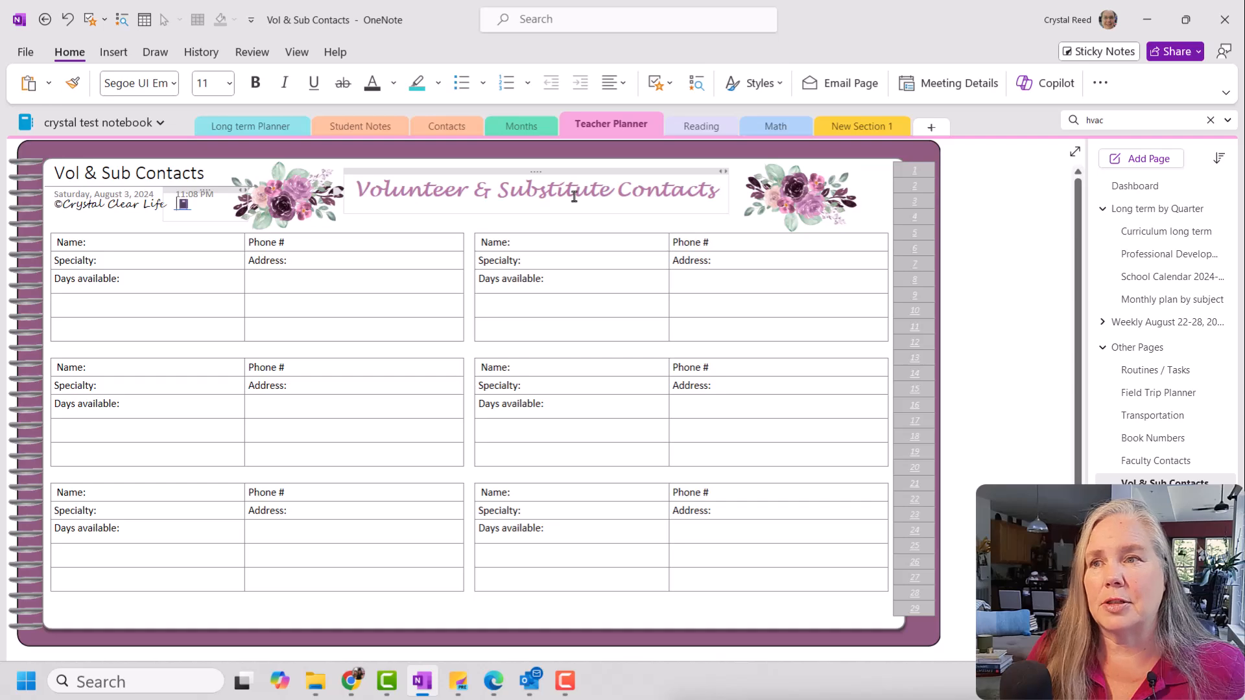
pyautogui.click(183, 205)
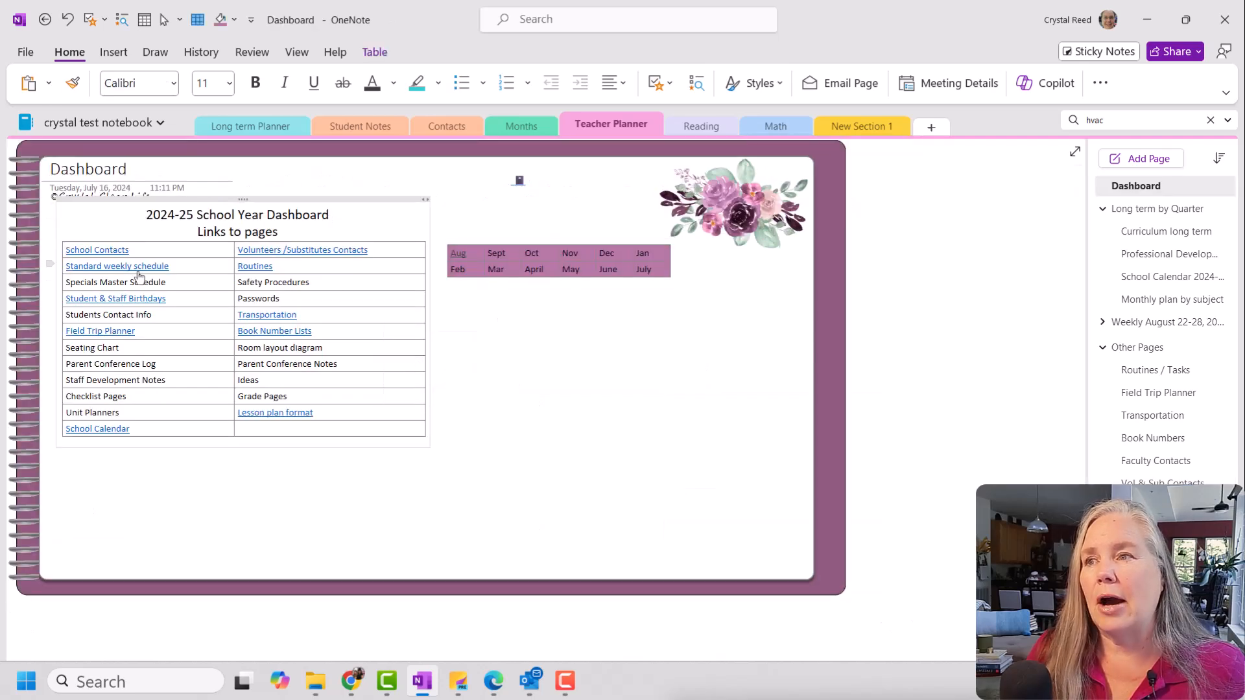
# Step: Paste the notebook emoji link beside the copyright line on the Standard weekly schedule page, keeping source formatting, and follow it back to the Dashboard
pyautogui.click(117, 267)
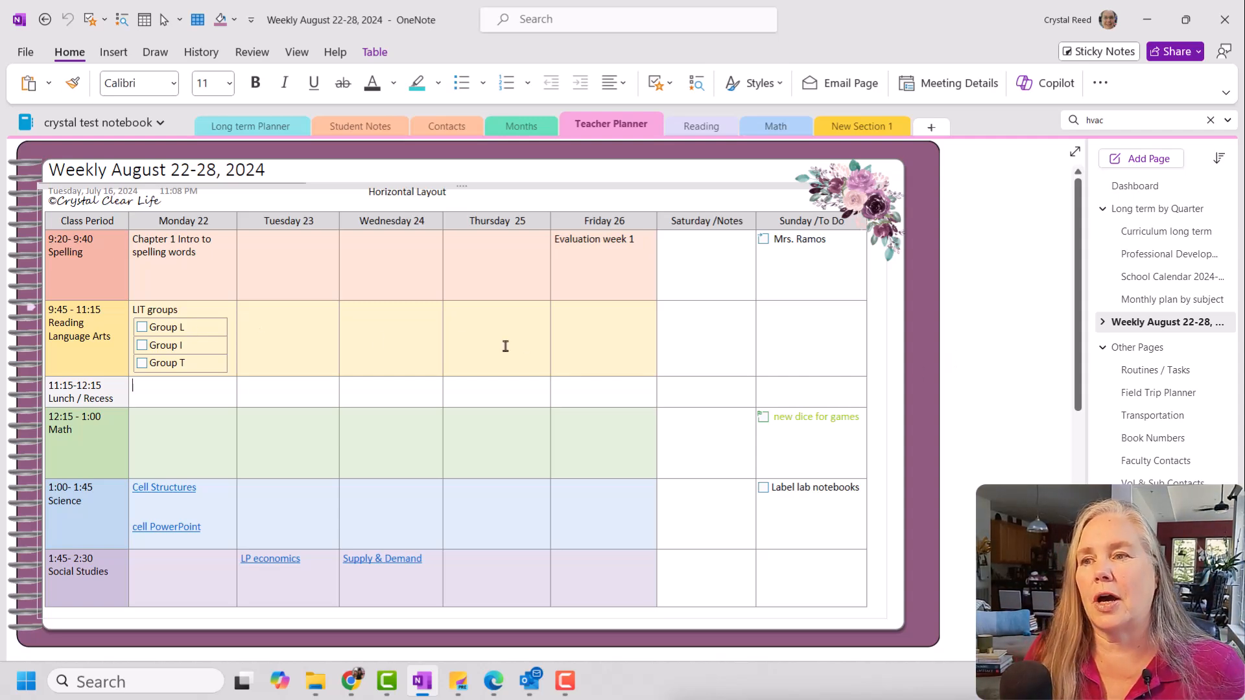
pyautogui.scroll(-3, 435, 330)
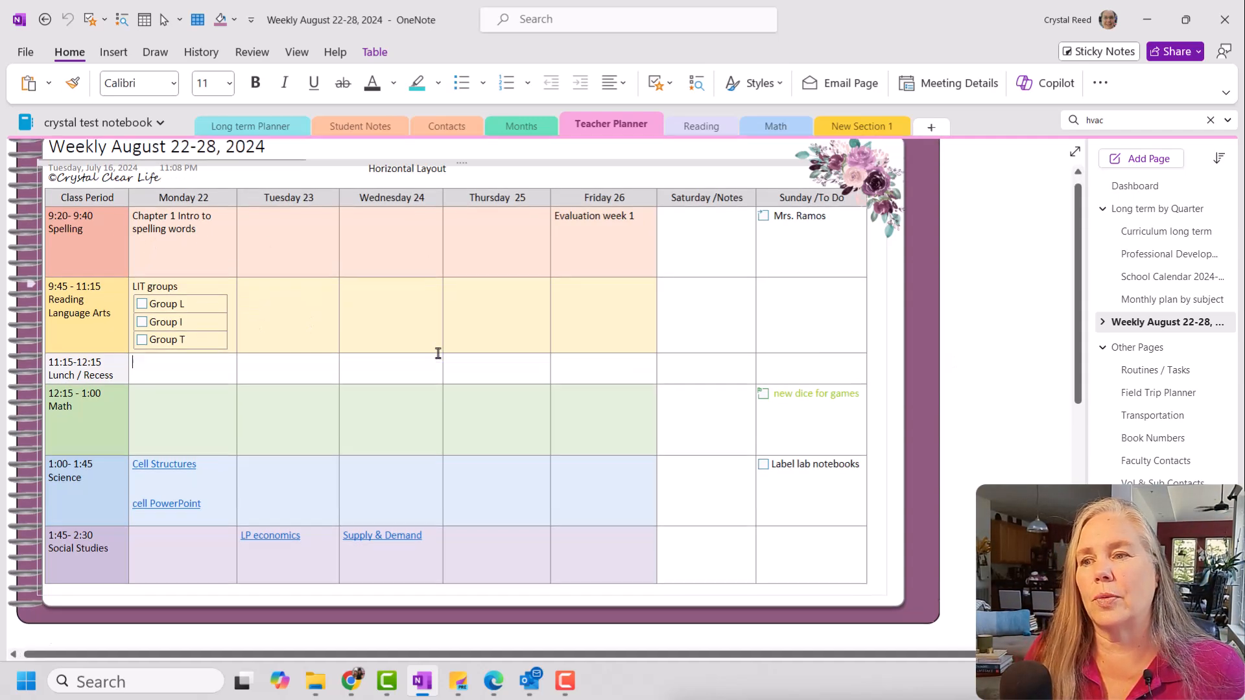
pyautogui.scroll(-6, 438, 353)
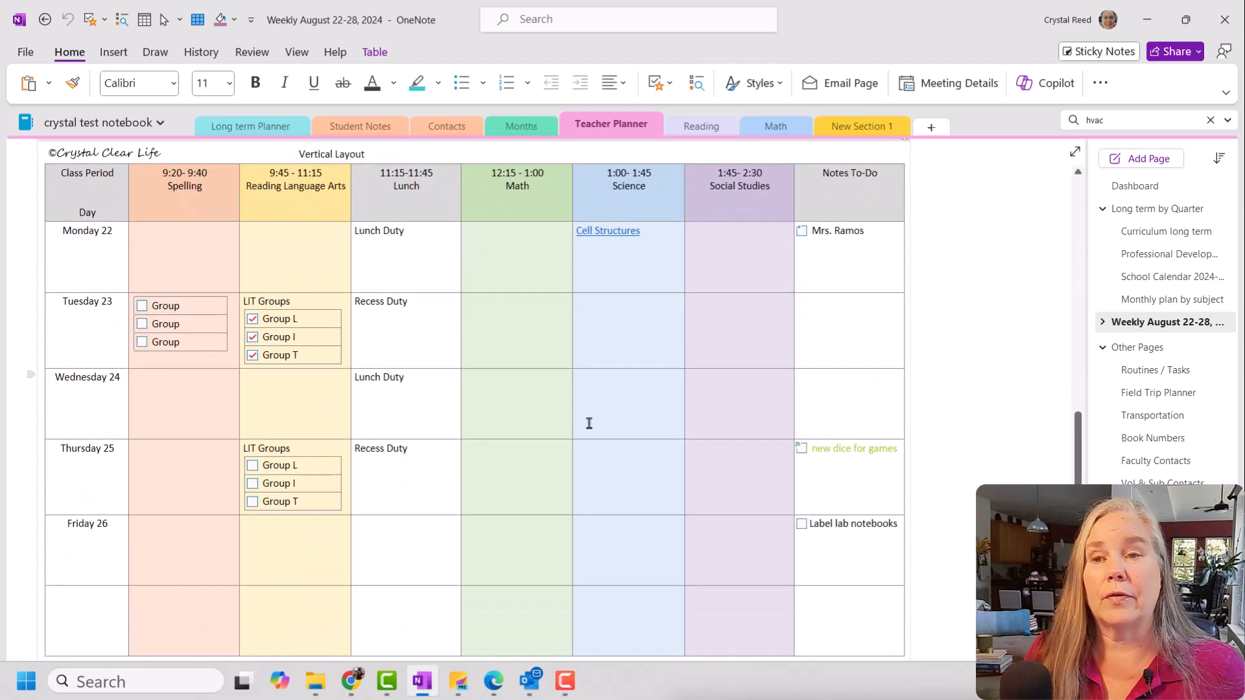
pyautogui.scroll(10, 592, 420)
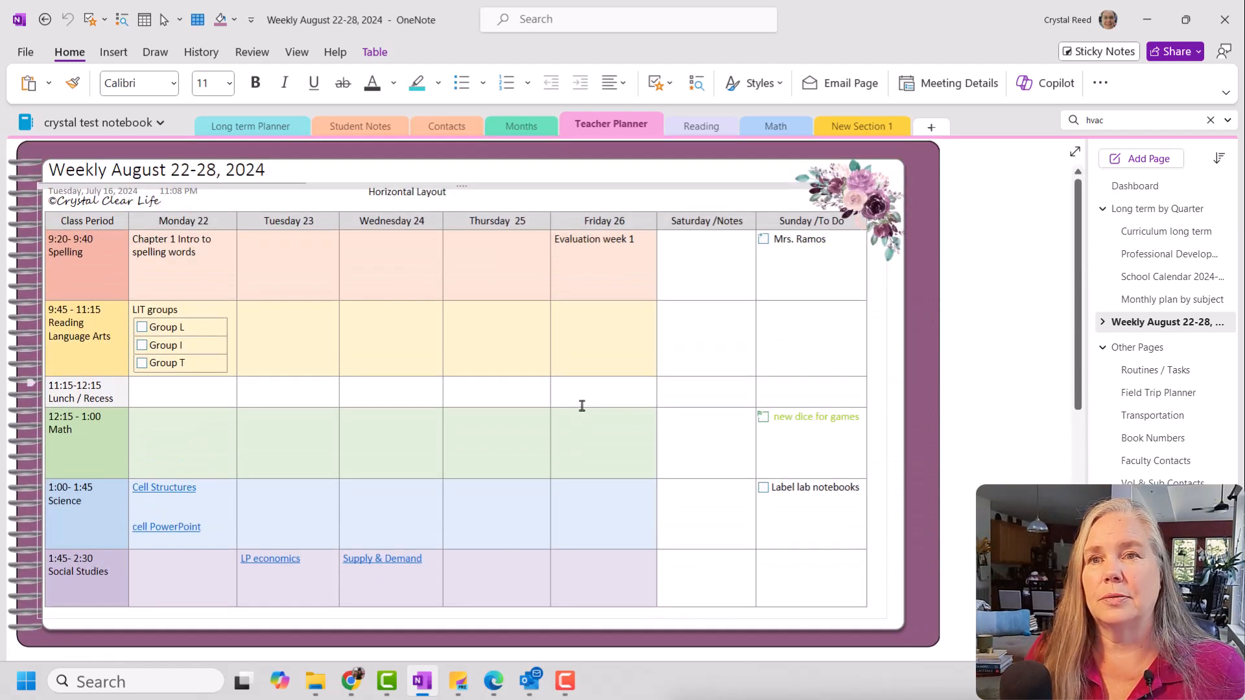
pyautogui.click(965, 212)
pyautogui.rightClick(965, 211)
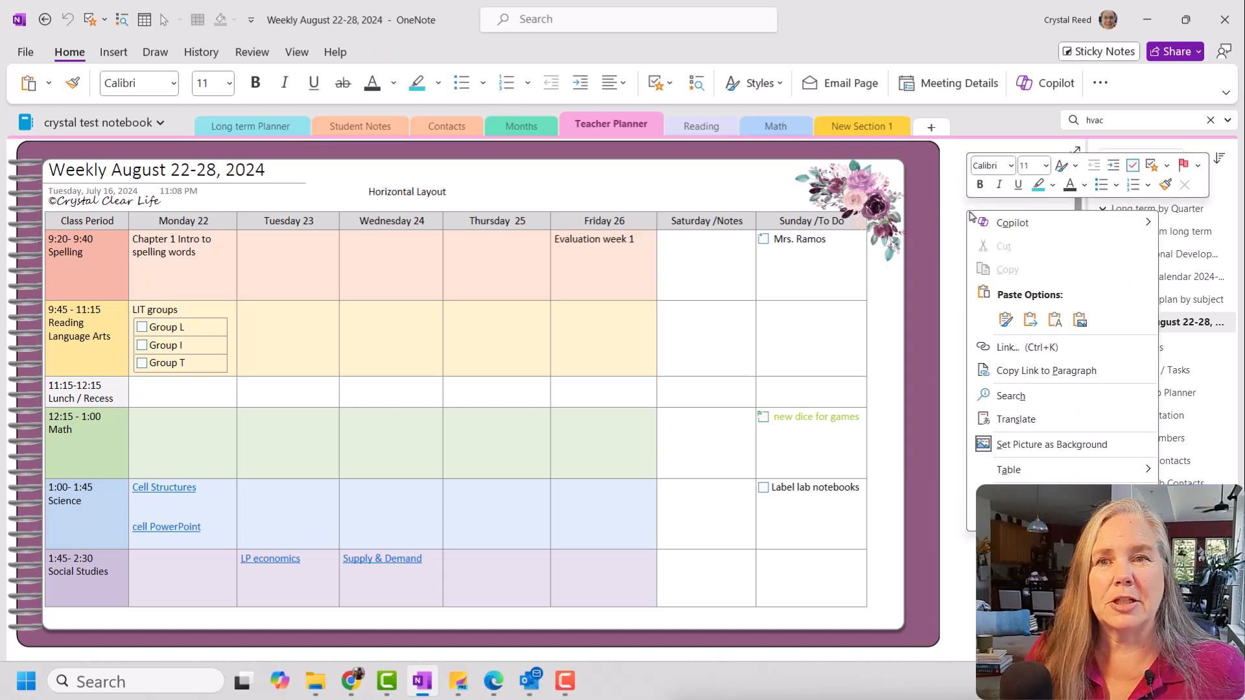
pyautogui.click(1004, 319)
pyautogui.moveTo(995, 206); pyautogui.dragTo(195, 190)
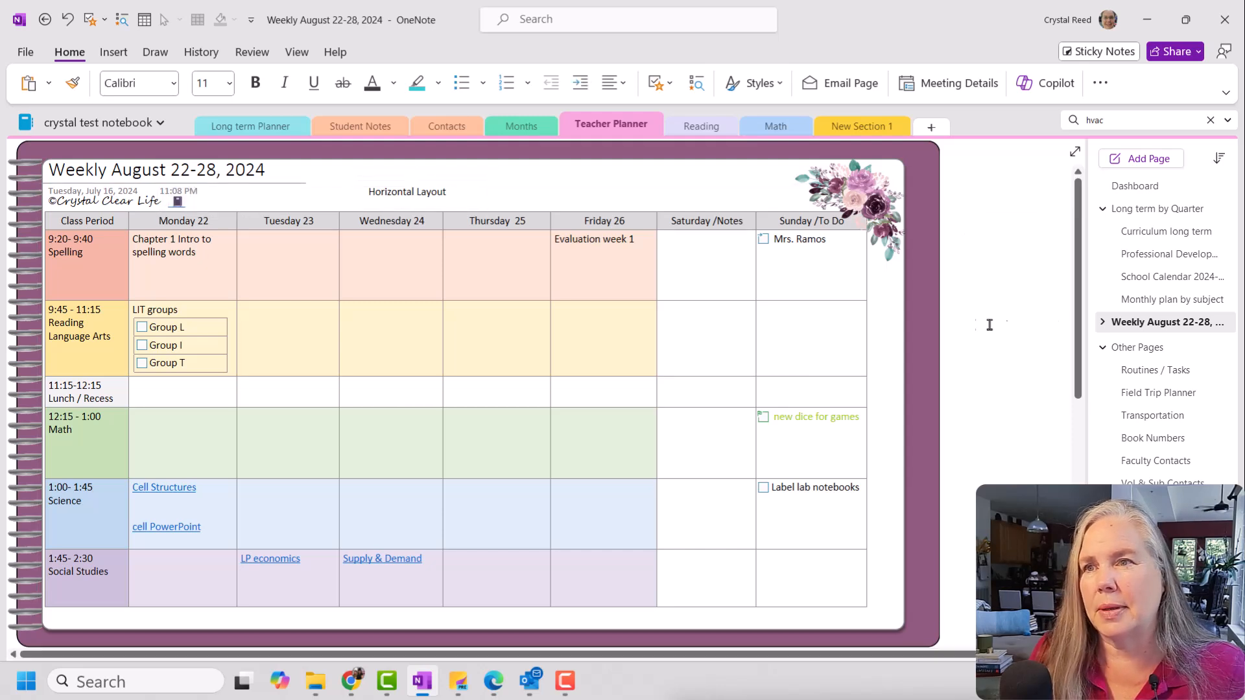
pyautogui.click(178, 203)
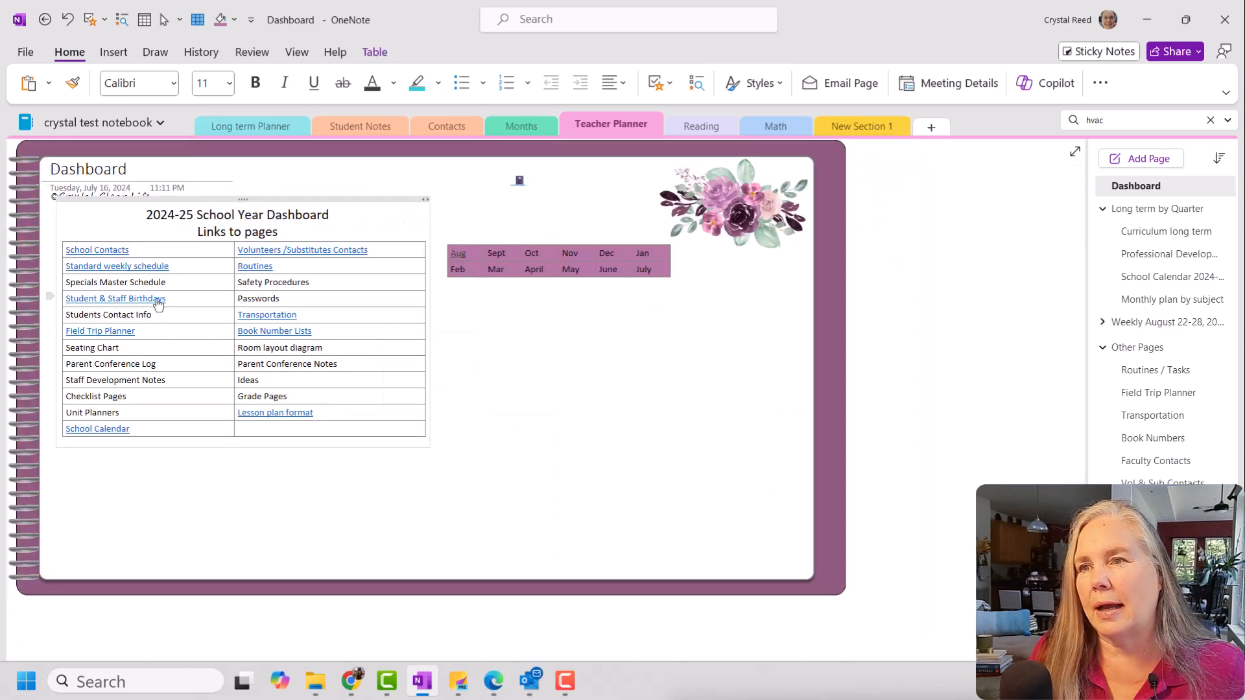
# Step: Open the Routines page, paste the notebook emoji link beside the copyright line, and use it to return to the Dashboard
pyautogui.click(264, 272)
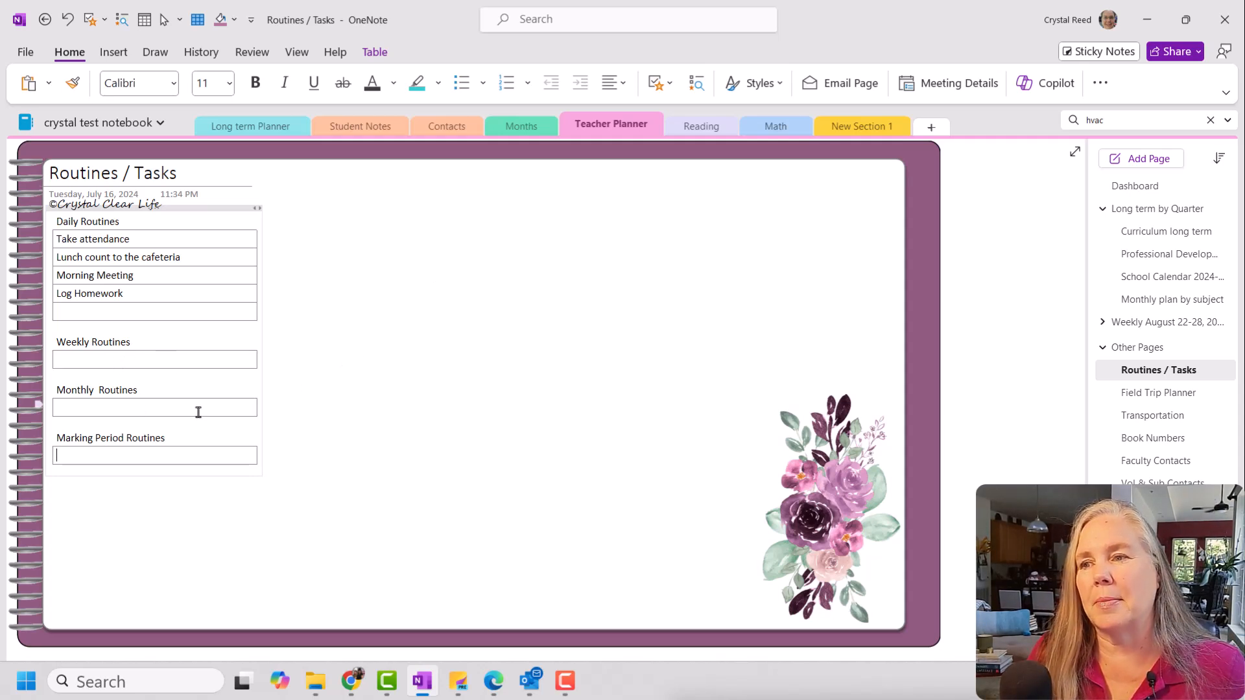
pyautogui.click(77, 454)
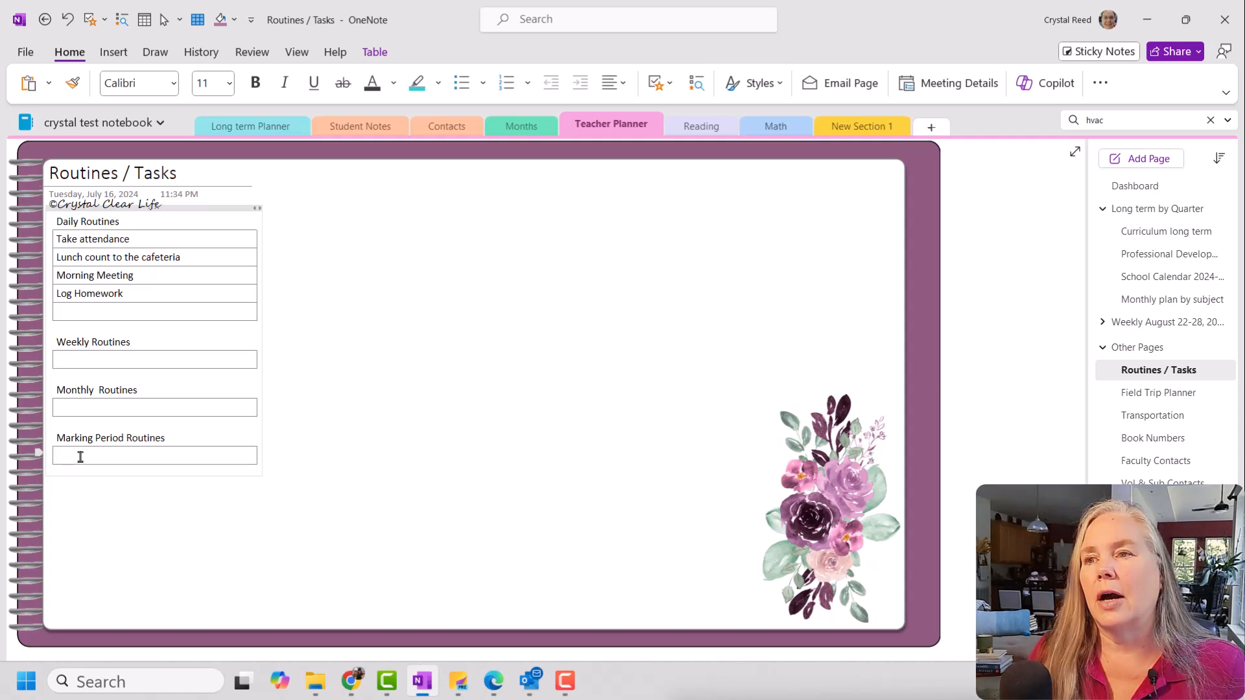
pyautogui.rightClick(964, 198)
pyautogui.click(1003, 306)
pyautogui.moveTo(978, 189); pyautogui.dragTo(188, 192)
pyautogui.click(331, 252)
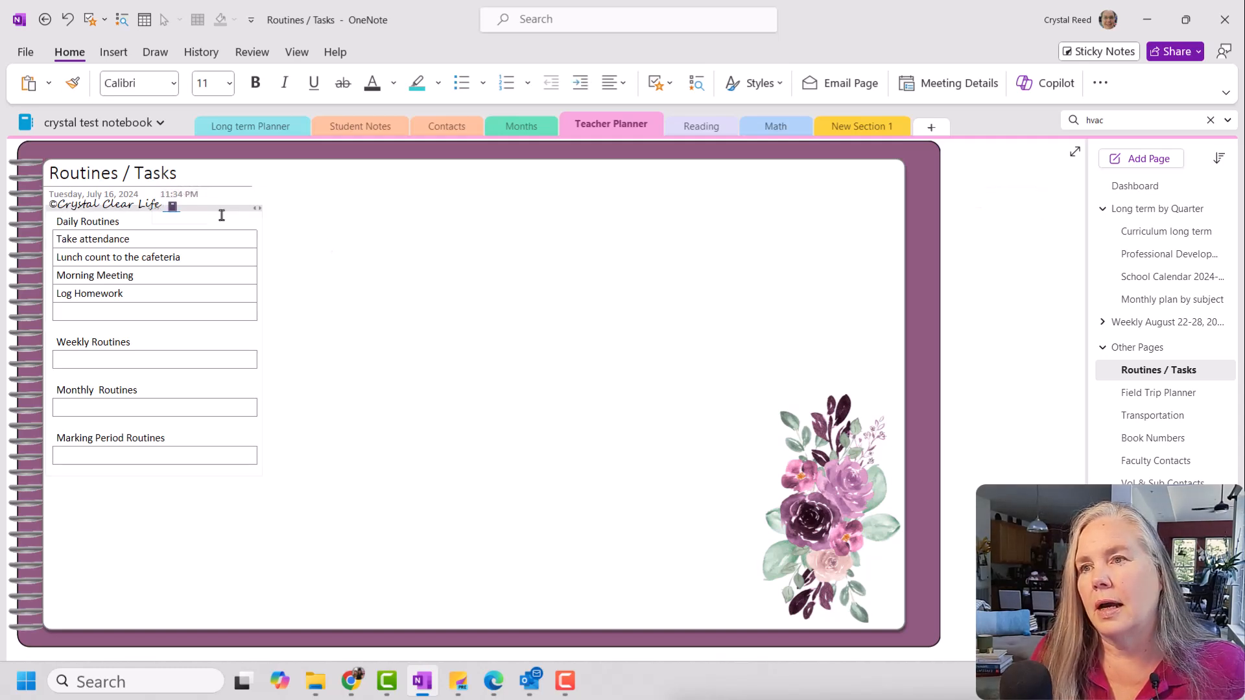
pyautogui.click(171, 209)
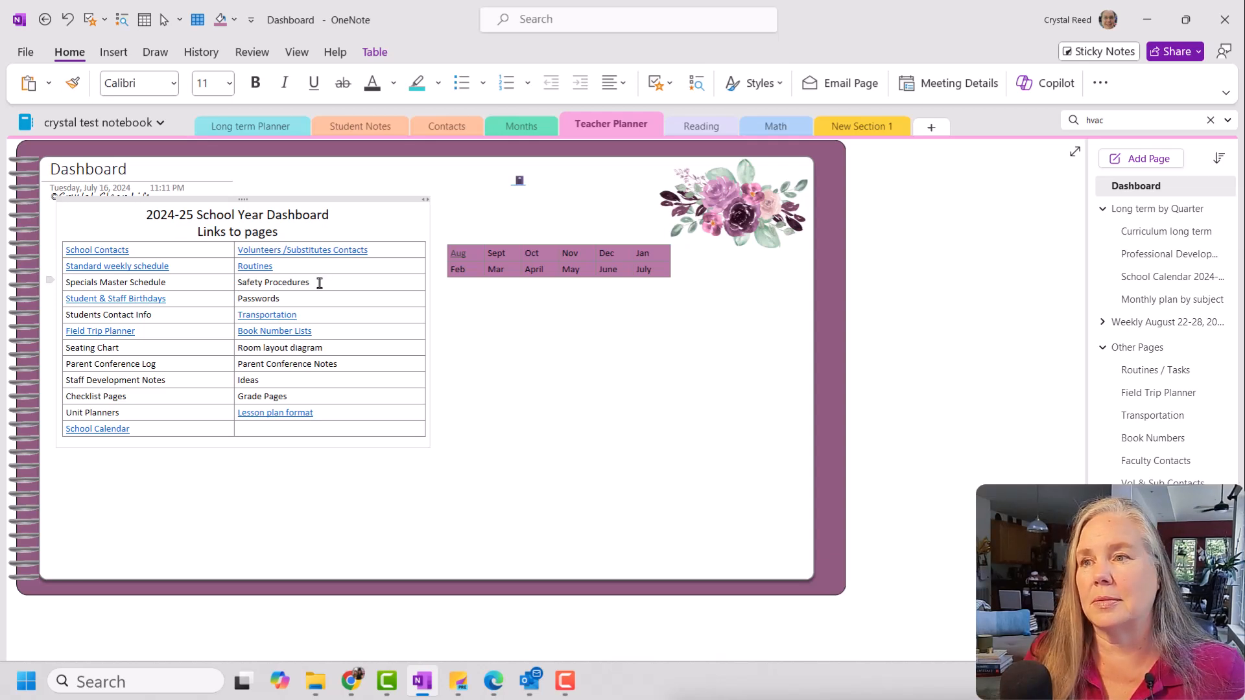
# Step: Open the Student & Staff Birthdays page and replace the heading "Curriculum Long Term Planning" above the month table with "Birthdays"
pyautogui.click(113, 310)
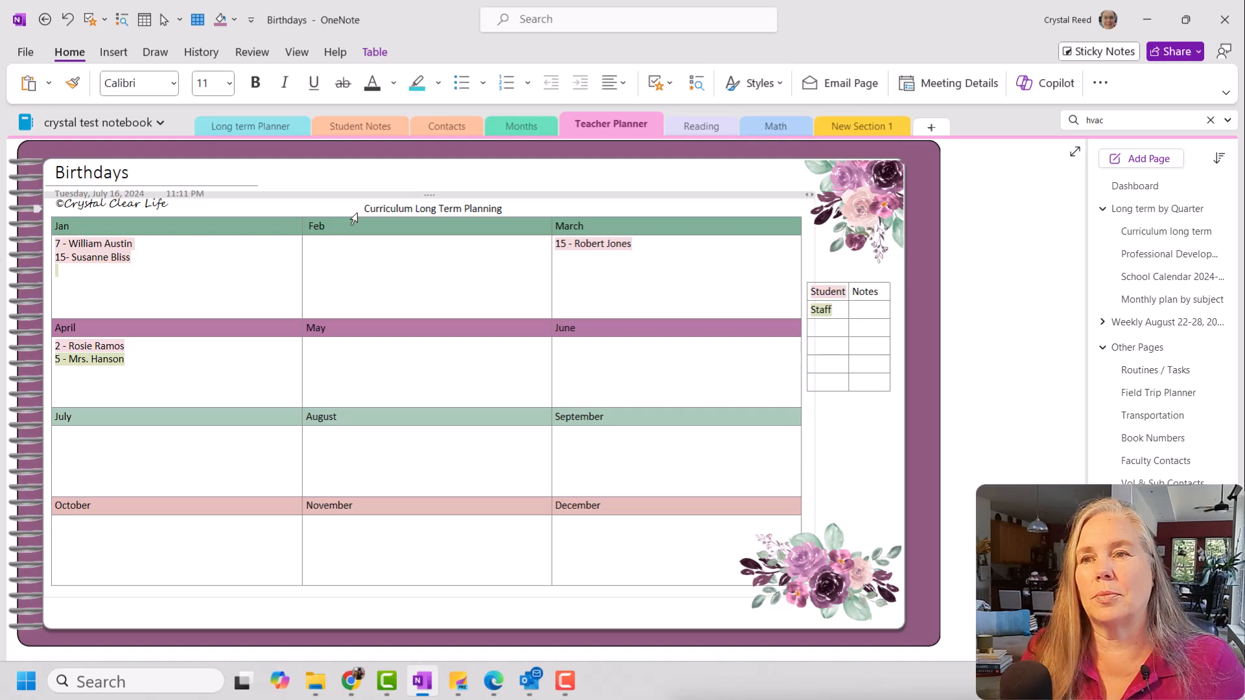
pyautogui.moveTo(363, 208); pyautogui.dragTo(517, 211)
pyautogui.write('Birthdays')
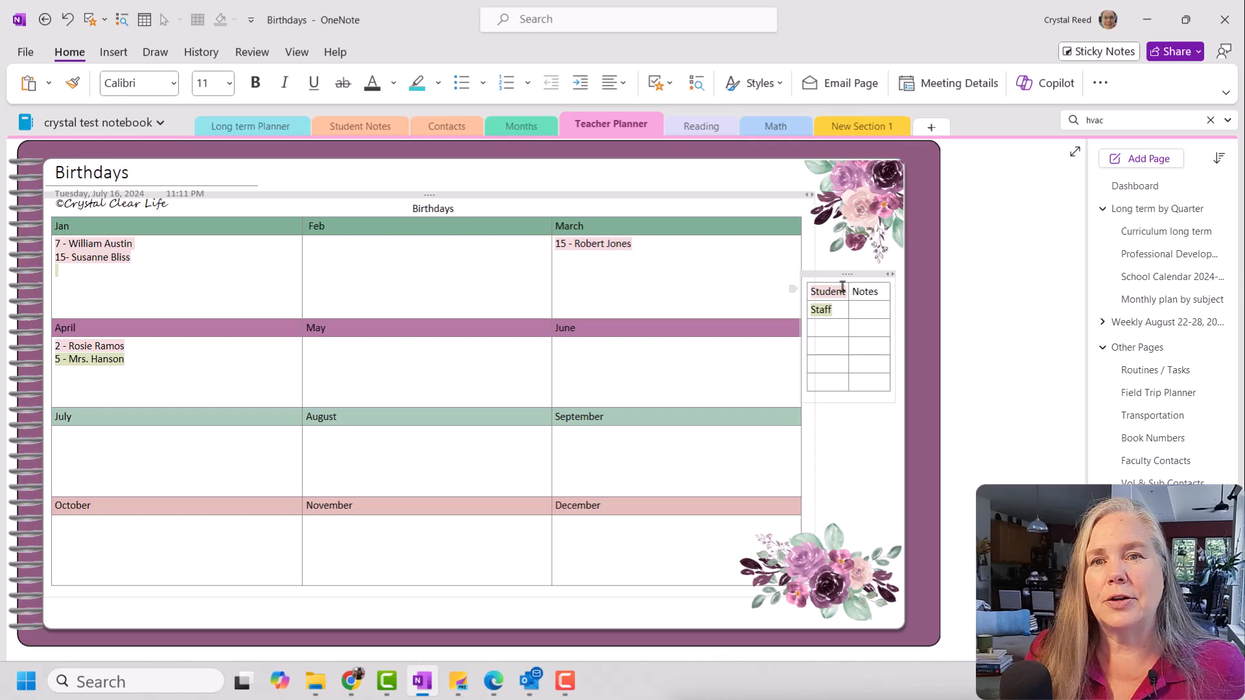
pyautogui.click(969, 296)
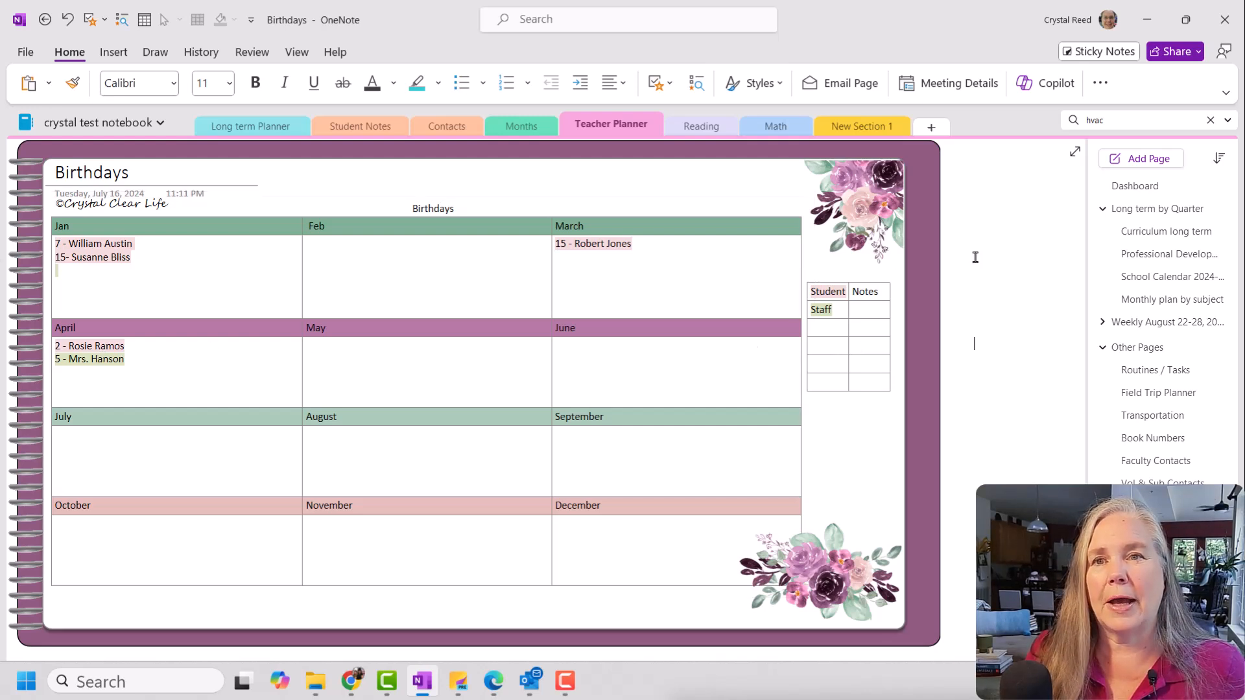
# Step: Paste the notebook emoji link on the Birthdays page with source formatting, place it beside the copyright line, and follow it to the Dashboard
pyautogui.rightClick(968, 232)
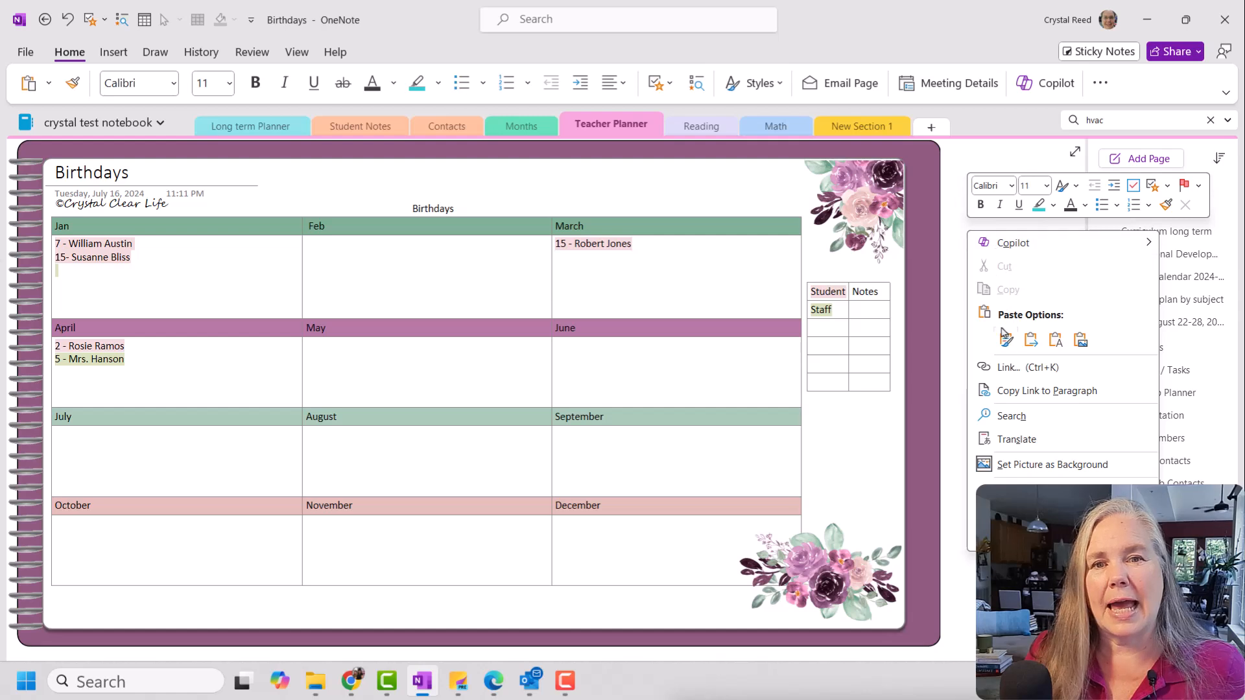
pyautogui.click(1006, 339)
pyautogui.moveTo(1002, 226); pyautogui.dragTo(203, 193)
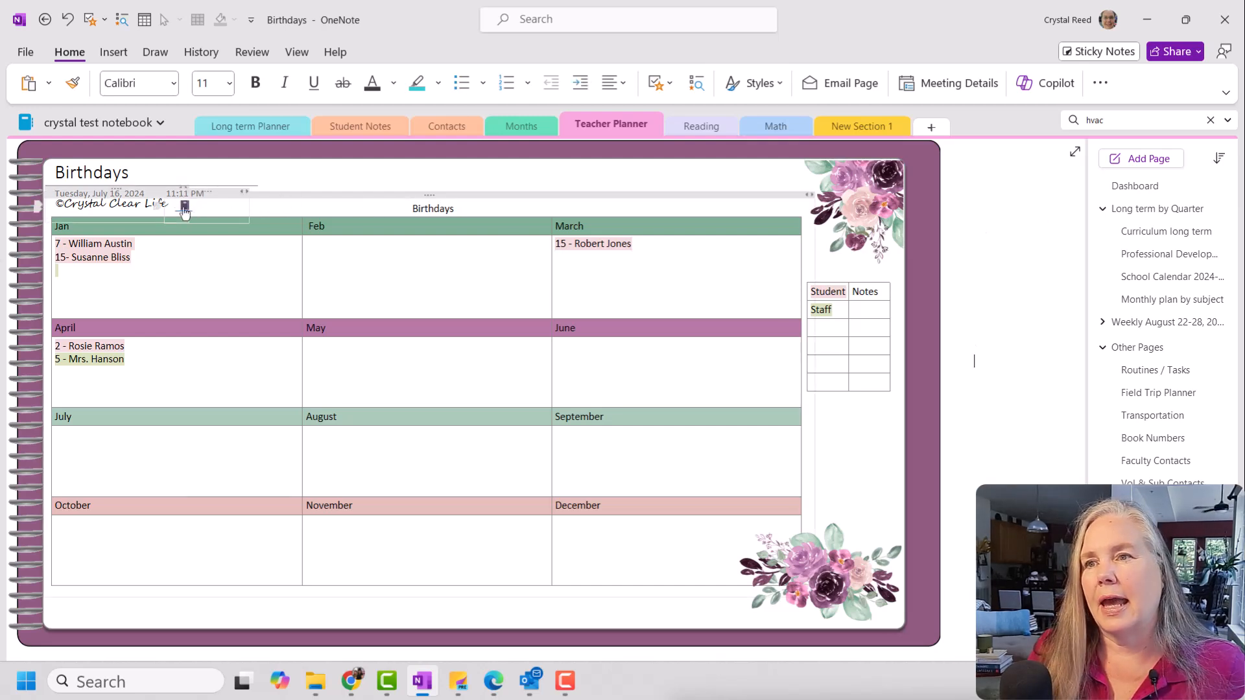
pyautogui.click(185, 208)
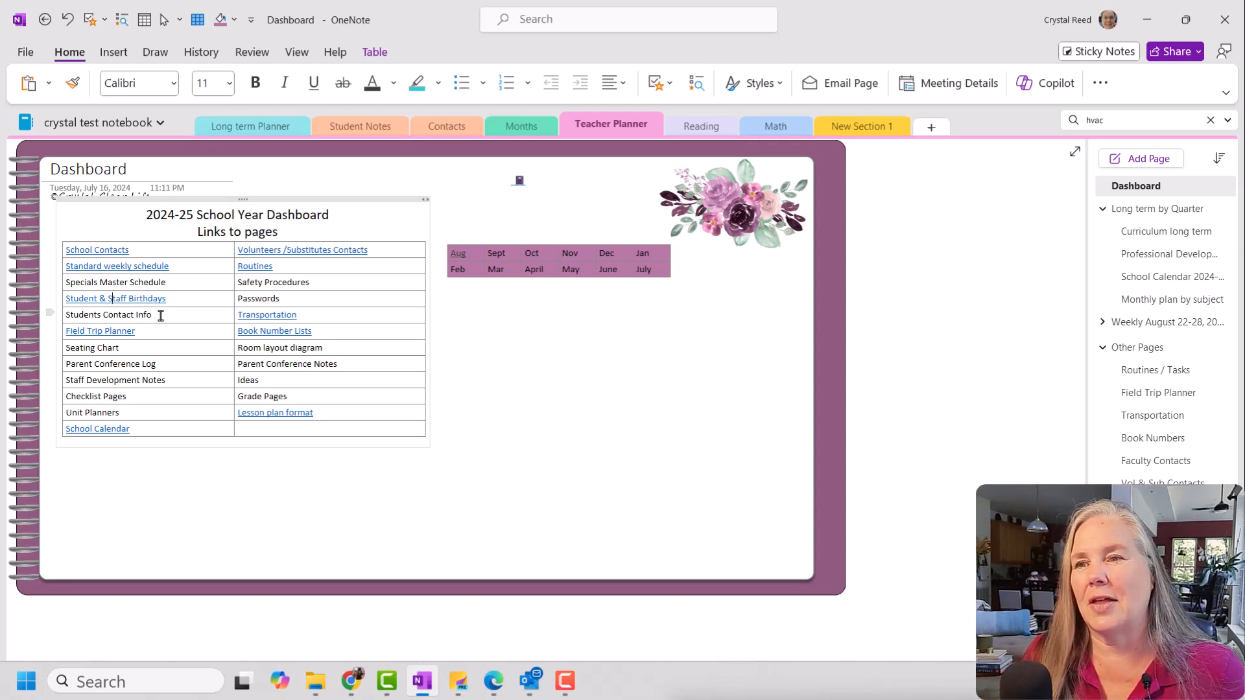
# Step: Open the Transportation page, paste the notebook emoji link with source formatting beside the copyright line, and return to the Dashboard through it
pyautogui.click(264, 315)
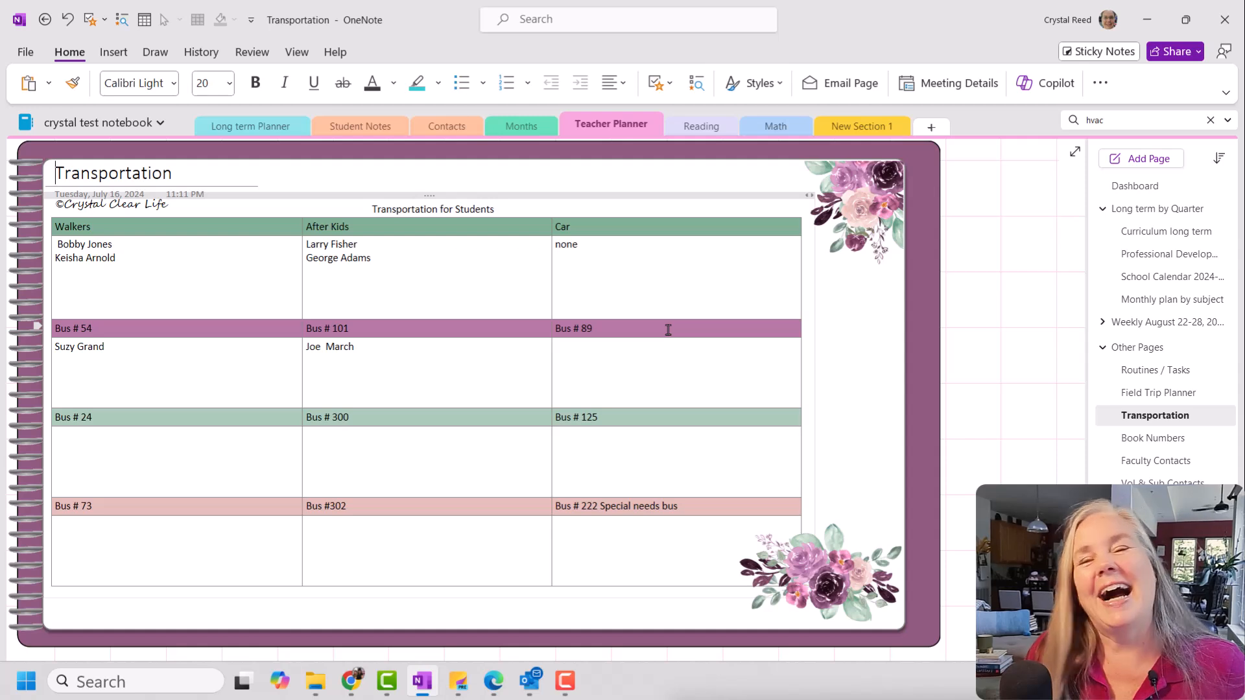
pyautogui.click(966, 253)
pyautogui.rightClick(966, 253)
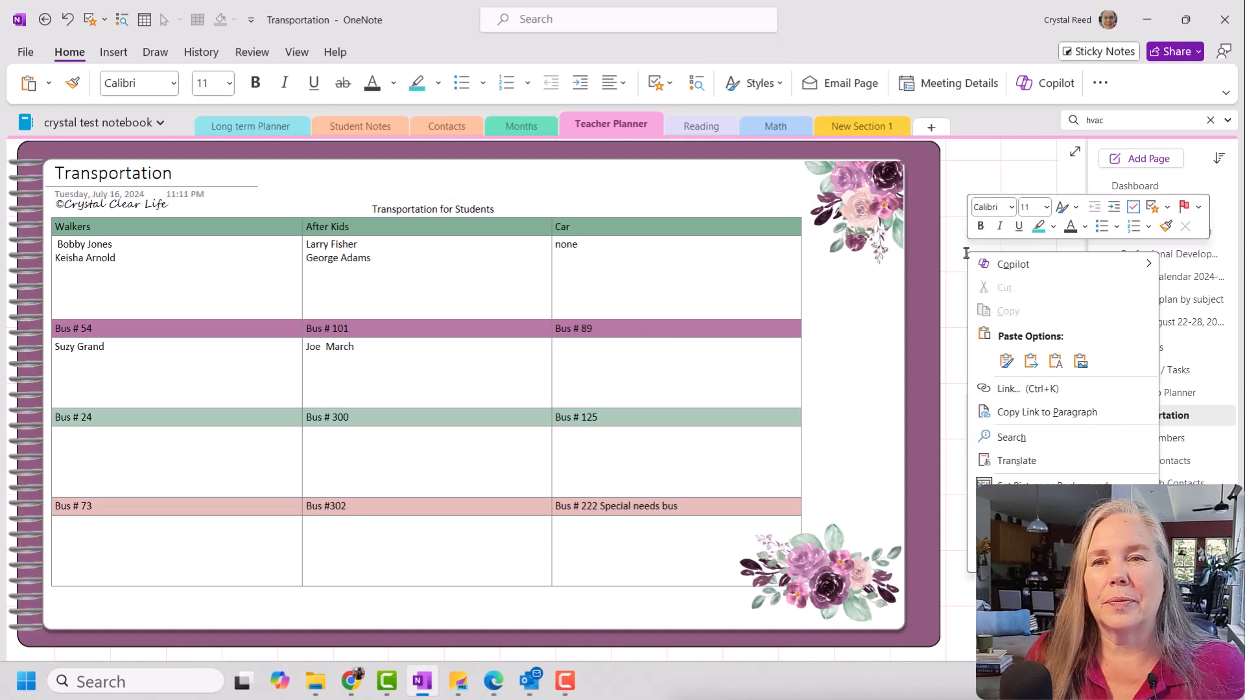
pyautogui.click(1007, 361)
pyautogui.moveTo(990, 239); pyautogui.dragTo(206, 193)
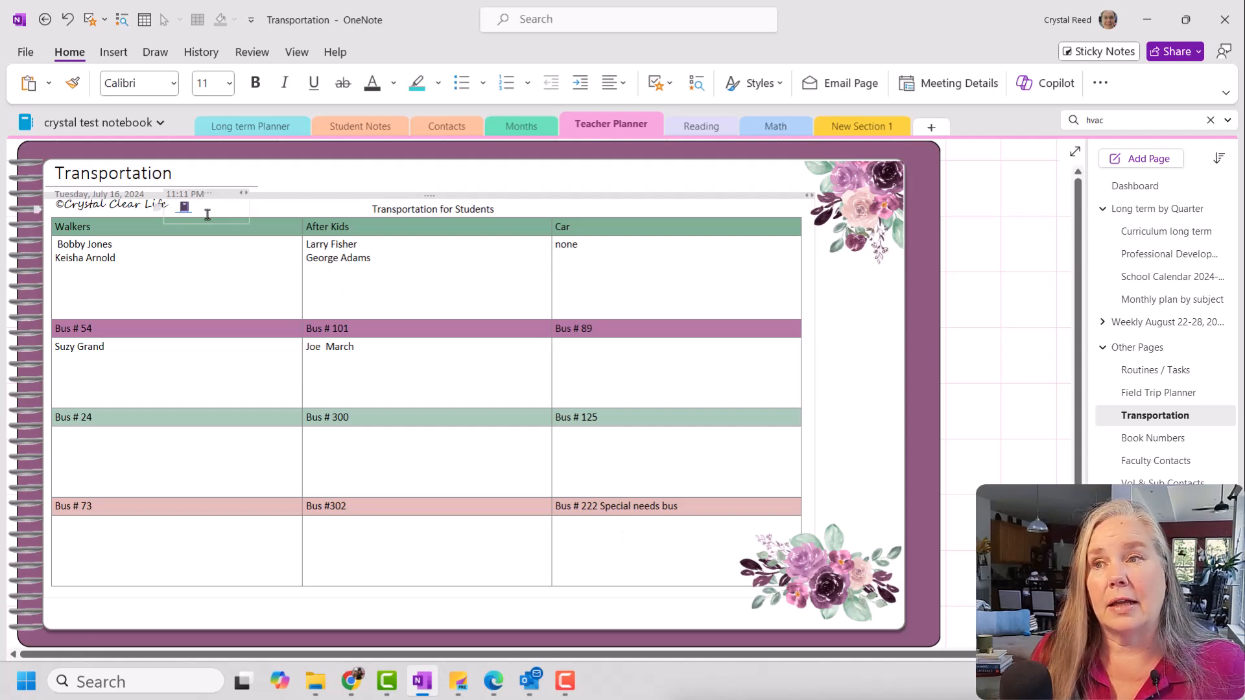
pyautogui.click(184, 206)
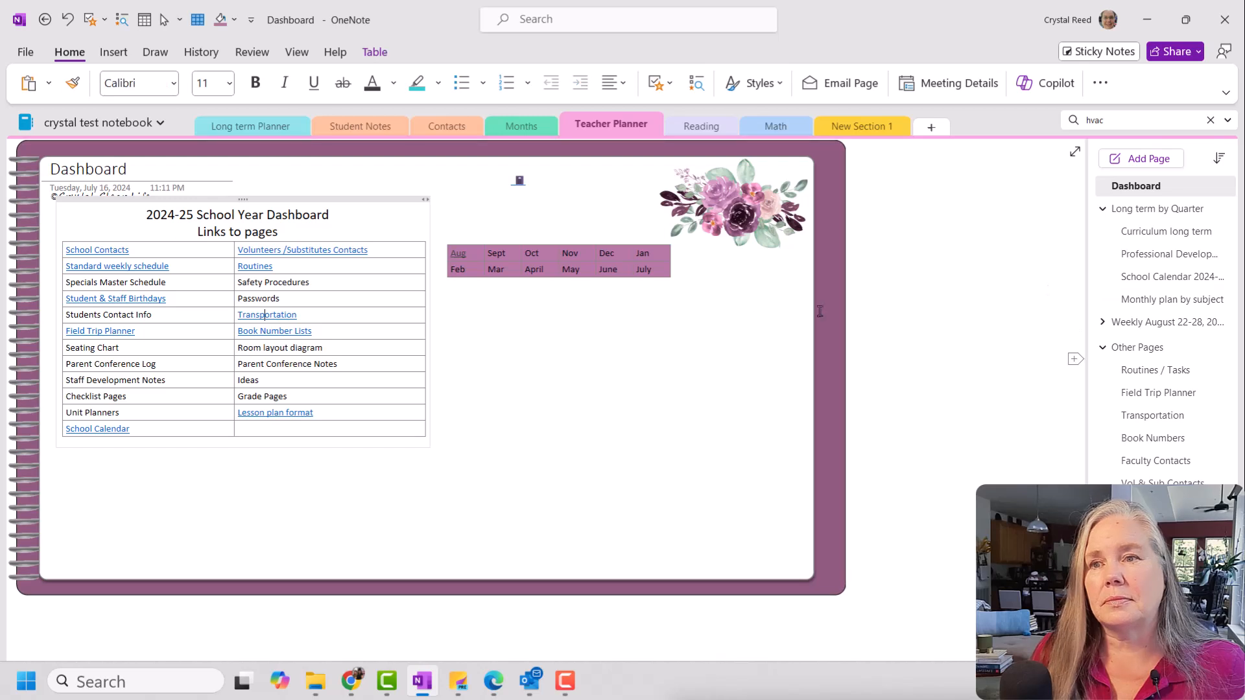
# Step: Open the Field Trip Planner page from the Dashboard and examine its Location, Date, itinerary and Notes table
pyautogui.click(117, 337)
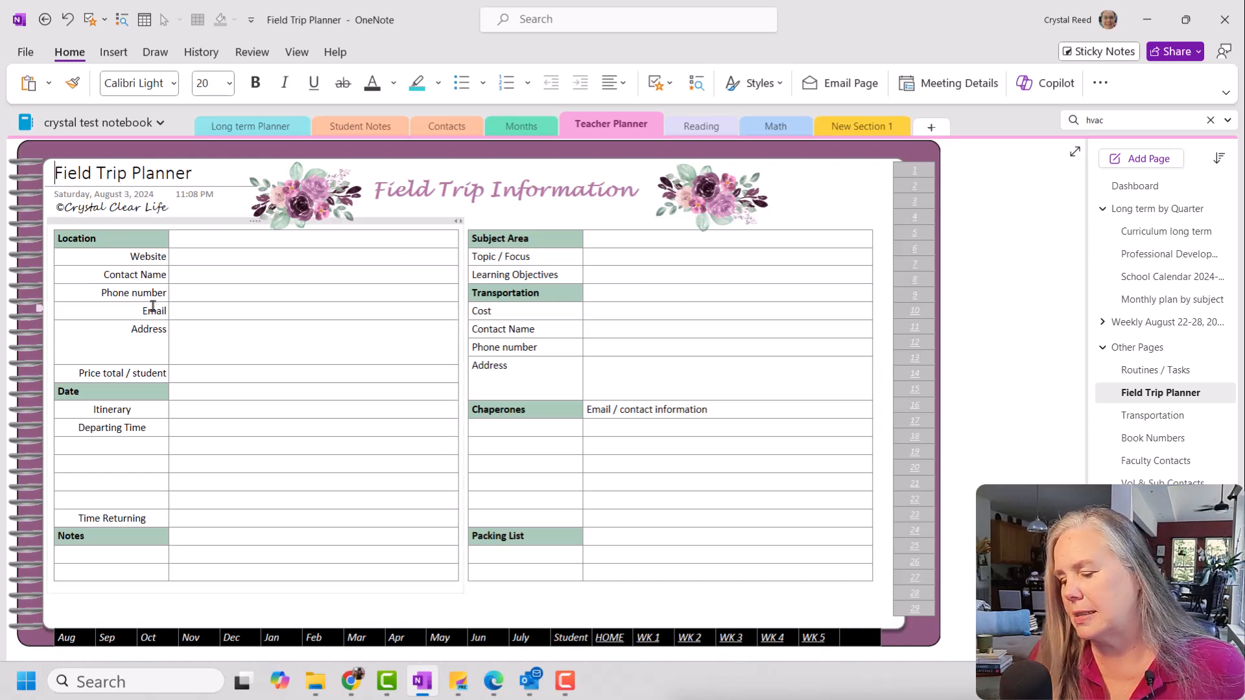
pyautogui.scroll(3, 173, 364)
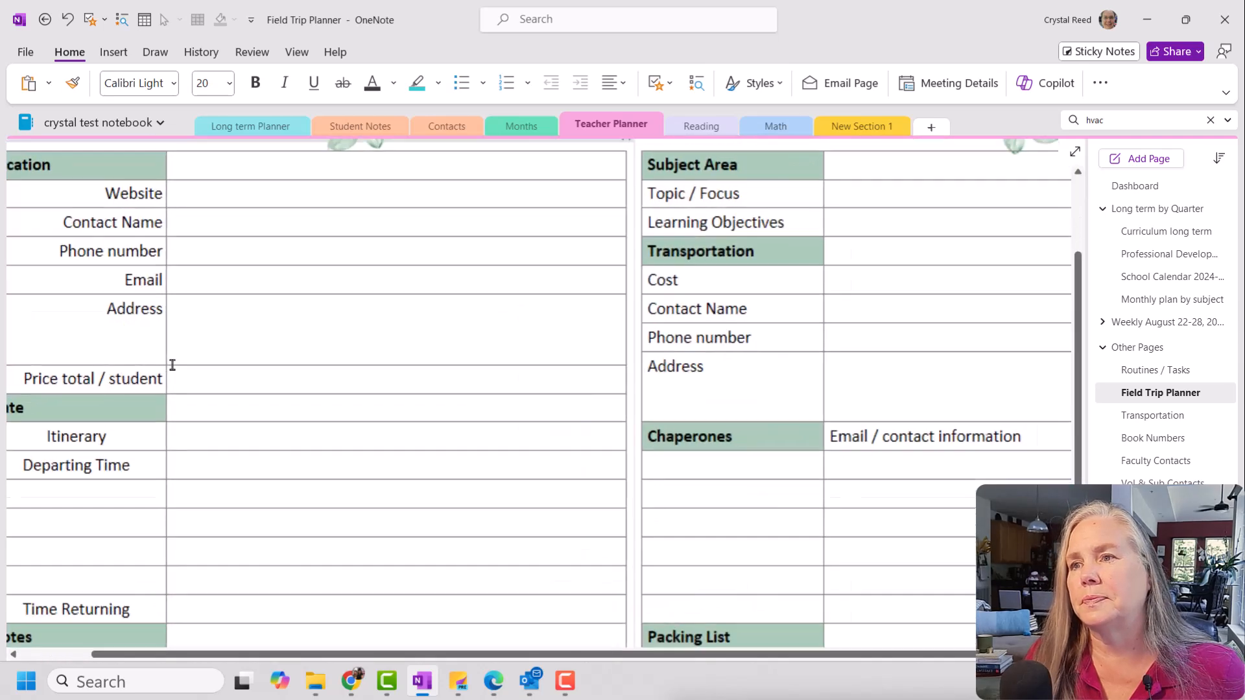
pyautogui.scroll(5, 173, 364)
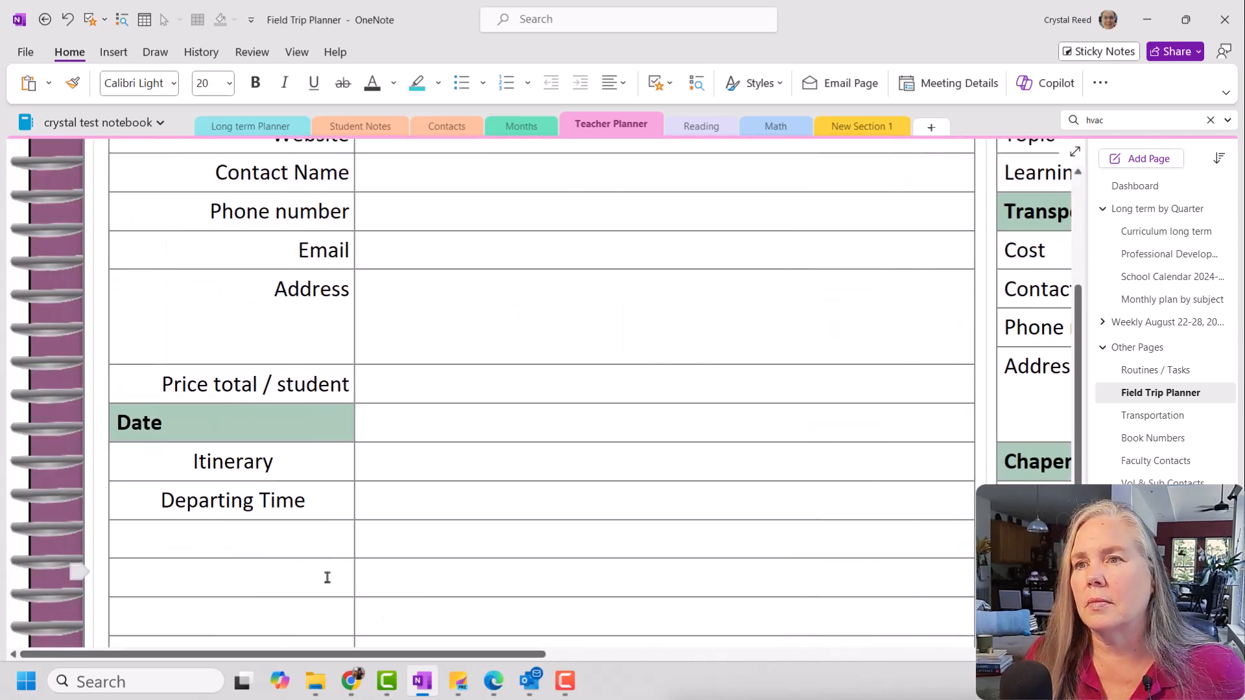
pyautogui.scroll(5, 328, 578)
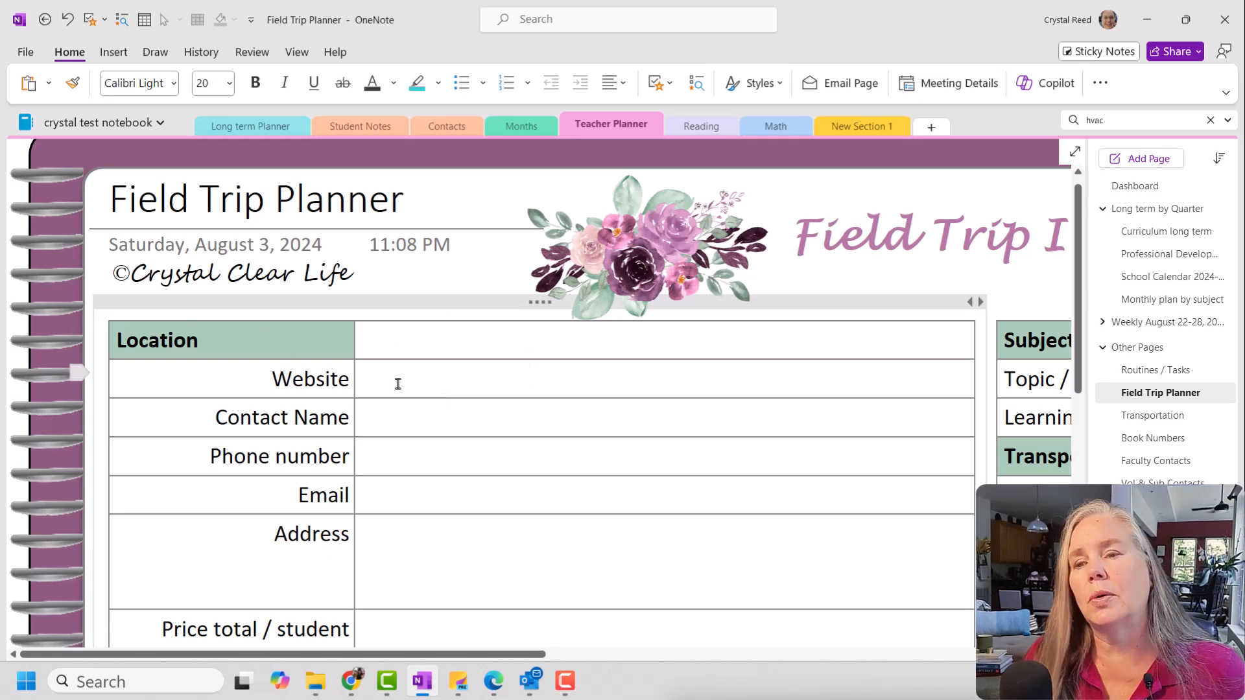
pyautogui.scroll(-2, 514, 389)
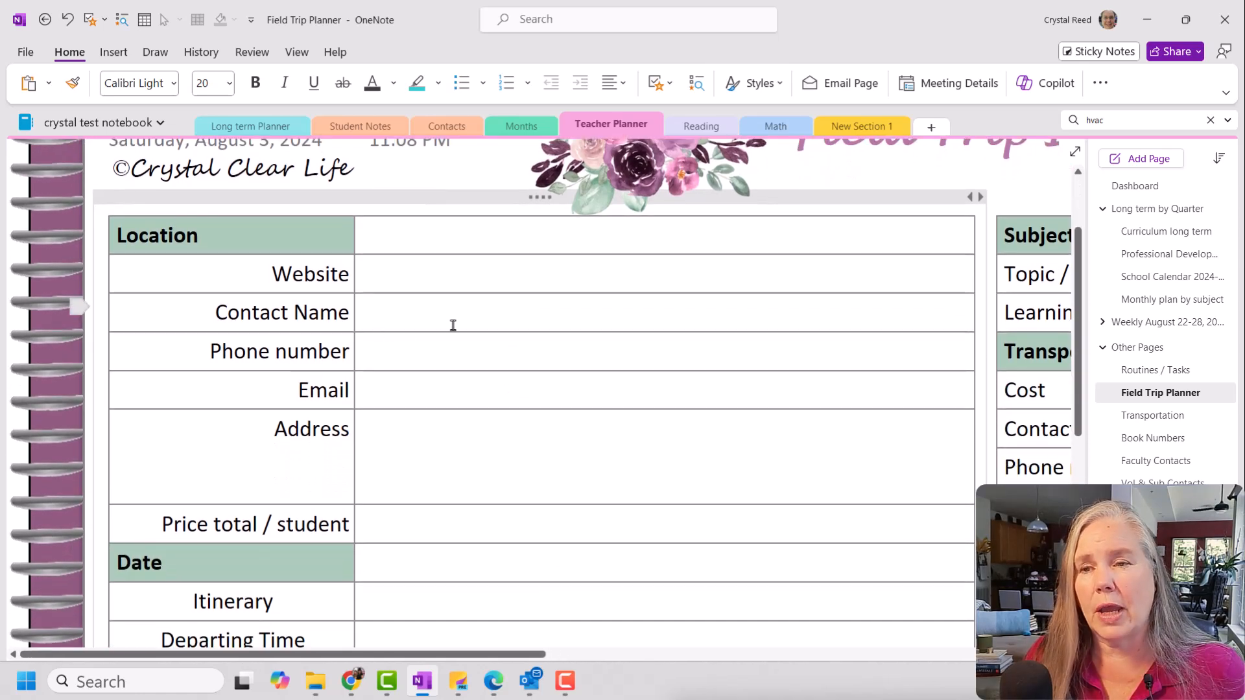
pyautogui.scroll(-2, 445, 407)
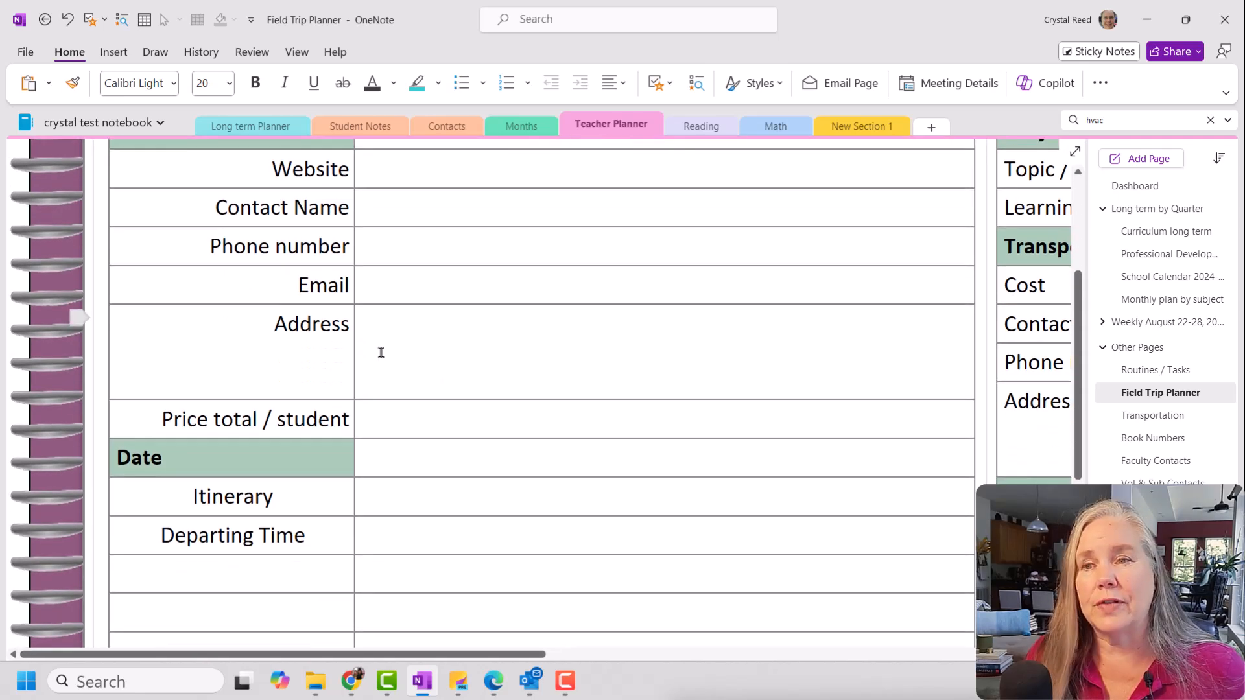
pyautogui.scroll(-1, 410, 332)
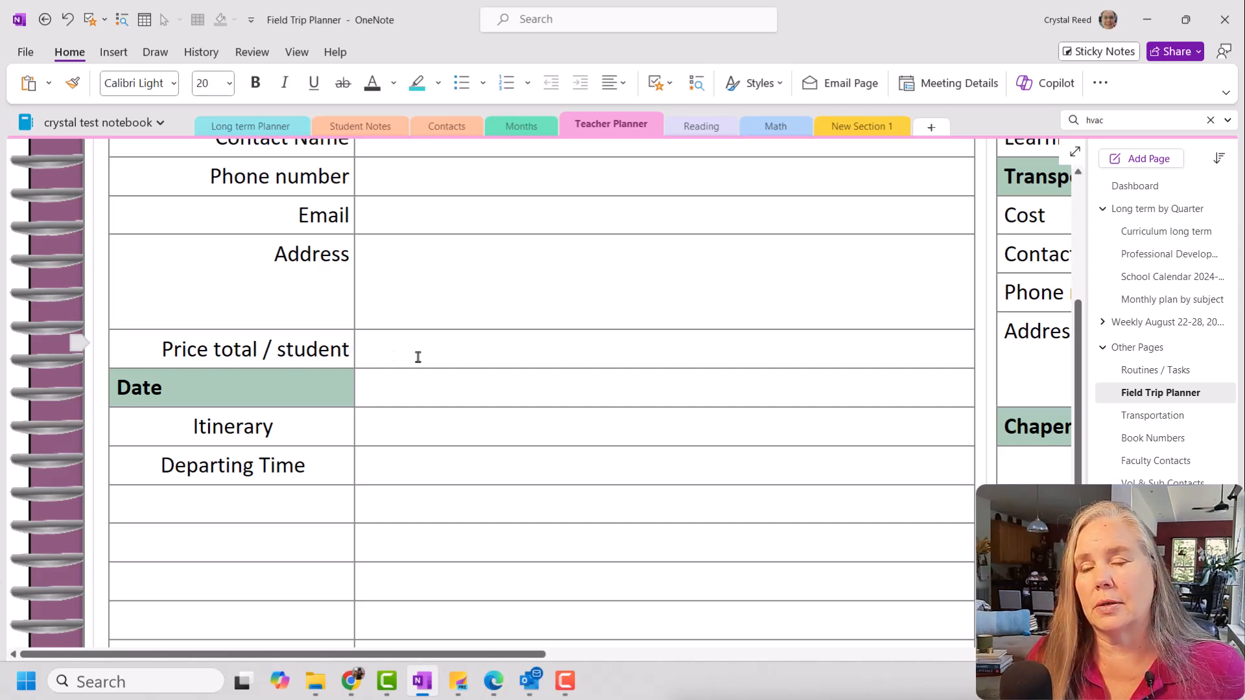
pyautogui.scroll(-1, 418, 357)
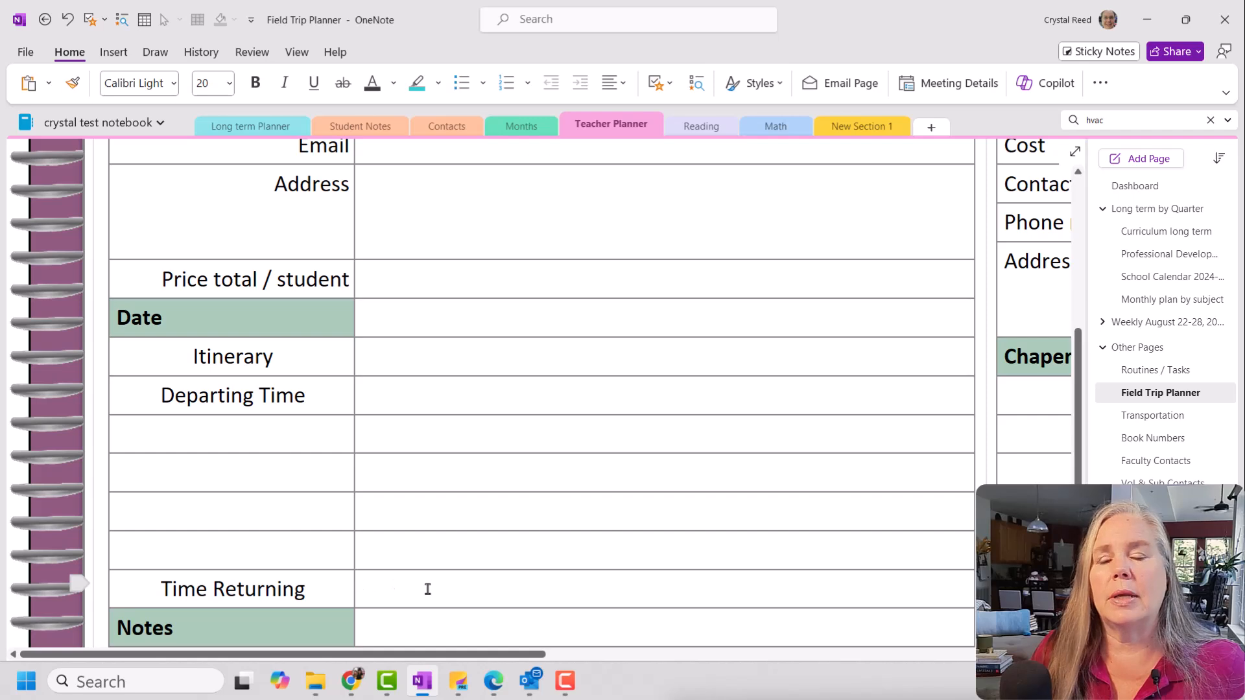
pyautogui.scroll(-3, 427, 588)
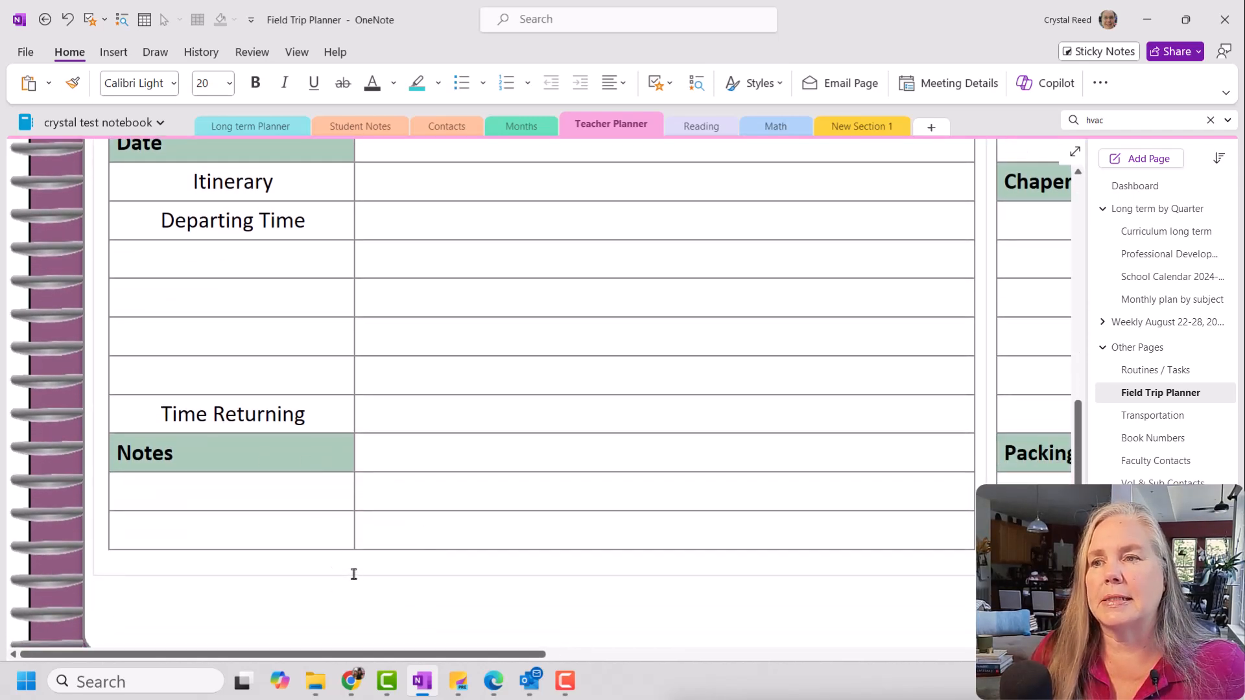
# Step: Examine the Field Trip Planner's second table, covering Subject Area, Transportation, Chaperones and Packing List
pyautogui.moveTo(456, 654); pyautogui.dragTo(781, 616)
pyautogui.scroll(9, 720, 538)
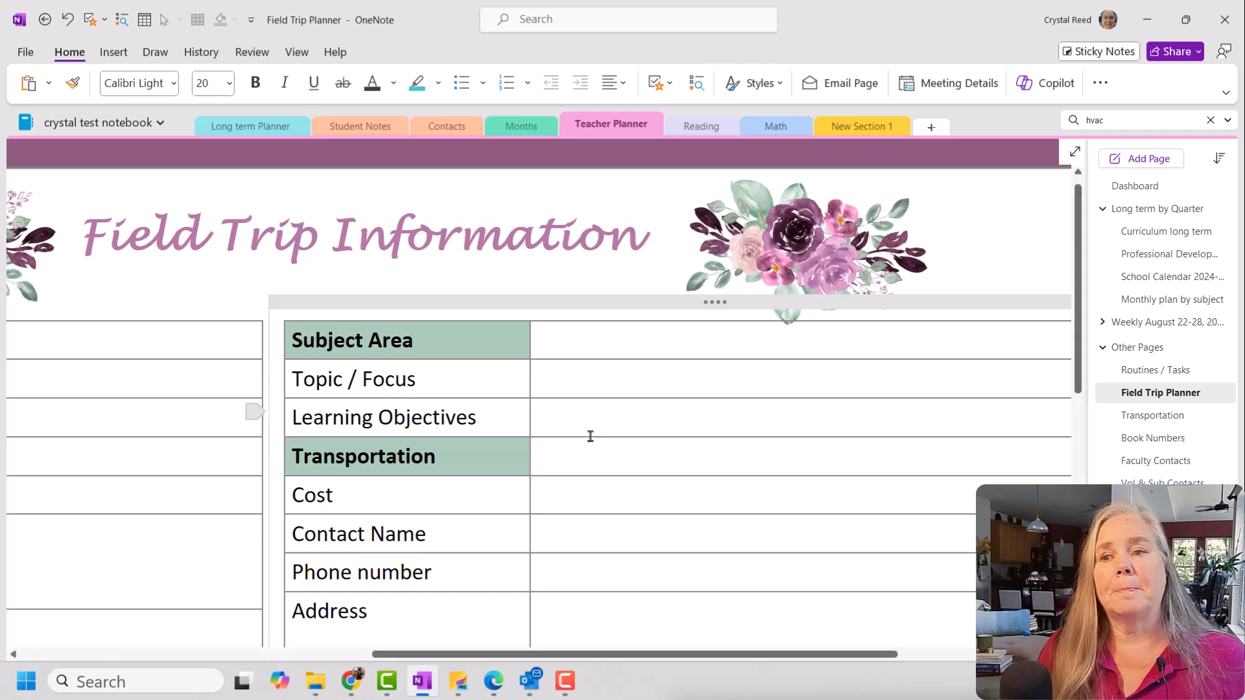
pyautogui.scroll(-2, 587, 433)
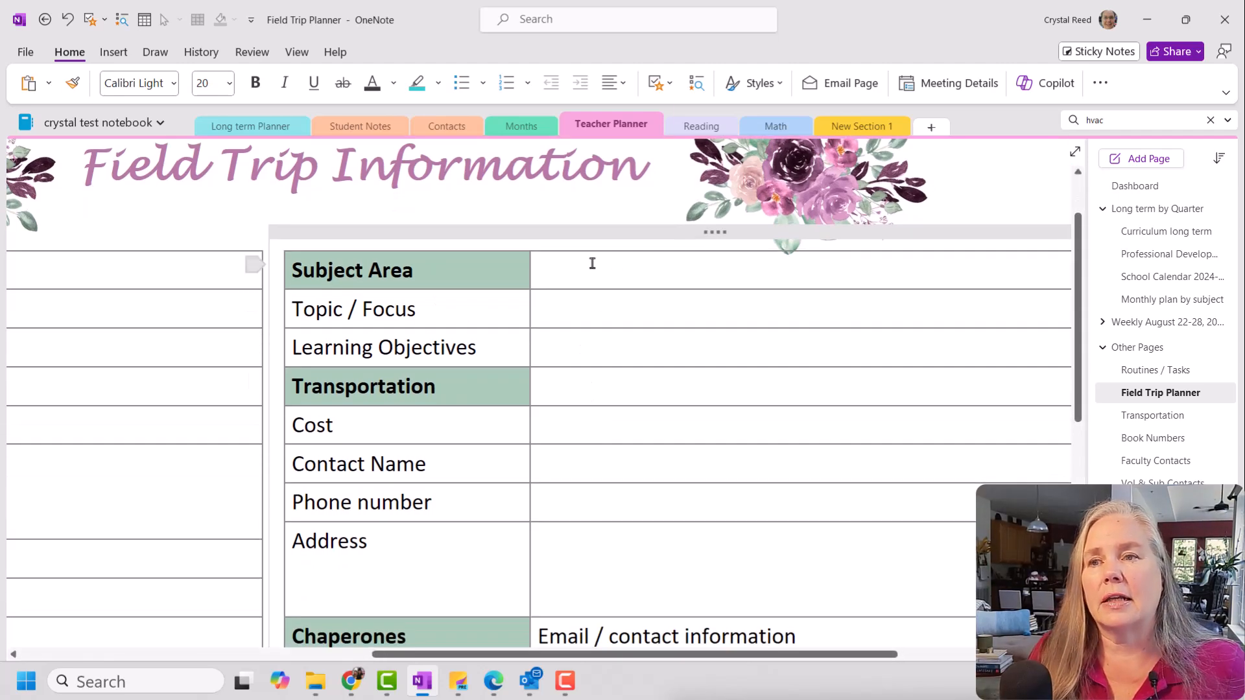
pyautogui.scroll(-2, 588, 353)
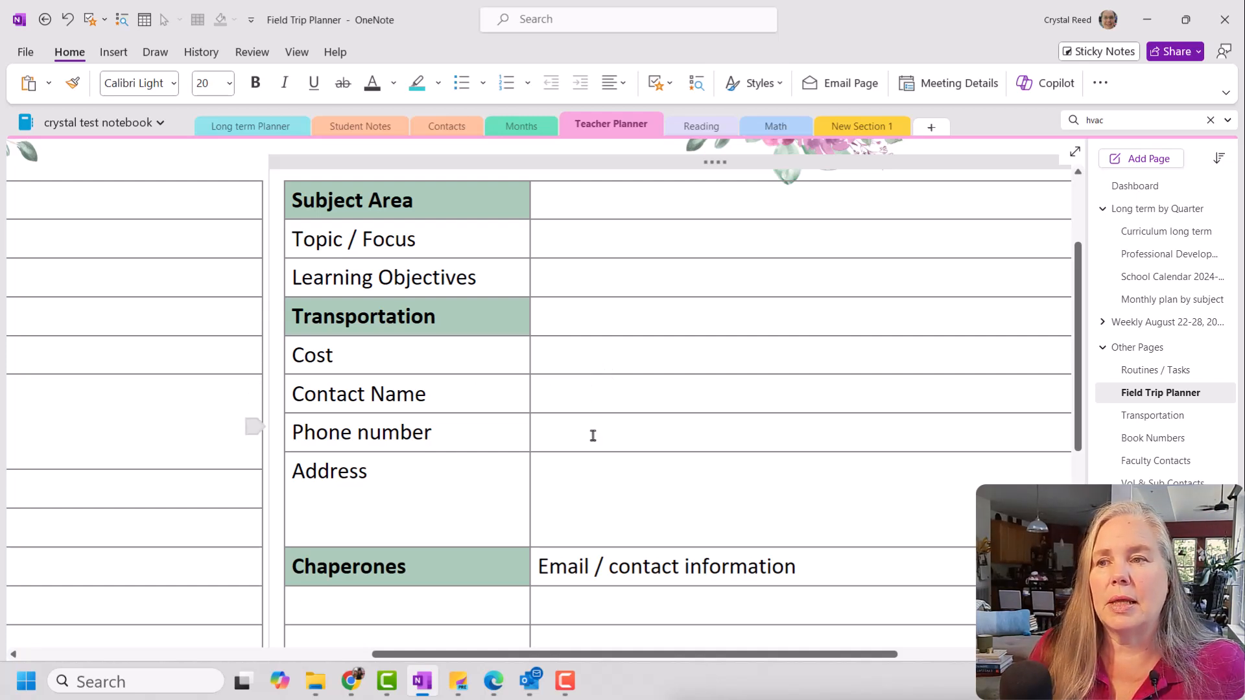
pyautogui.scroll(-1, 592, 434)
pyautogui.scroll(-3, 592, 434)
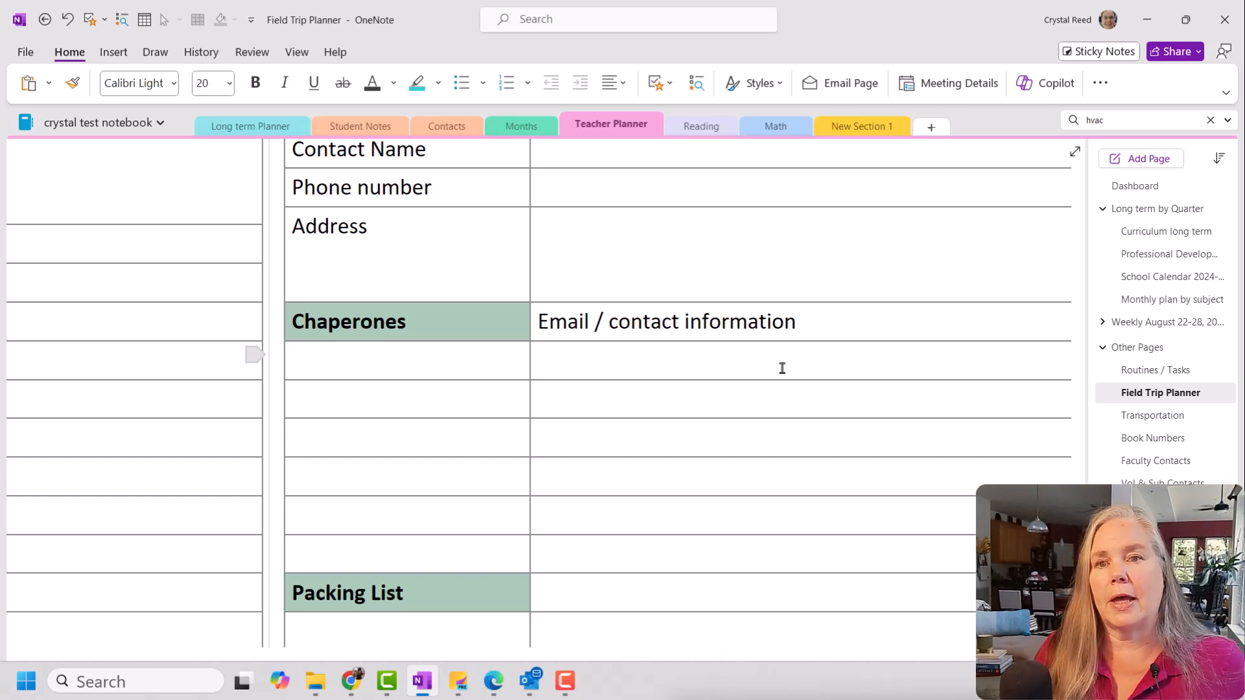
pyautogui.scroll(-3, 781, 367)
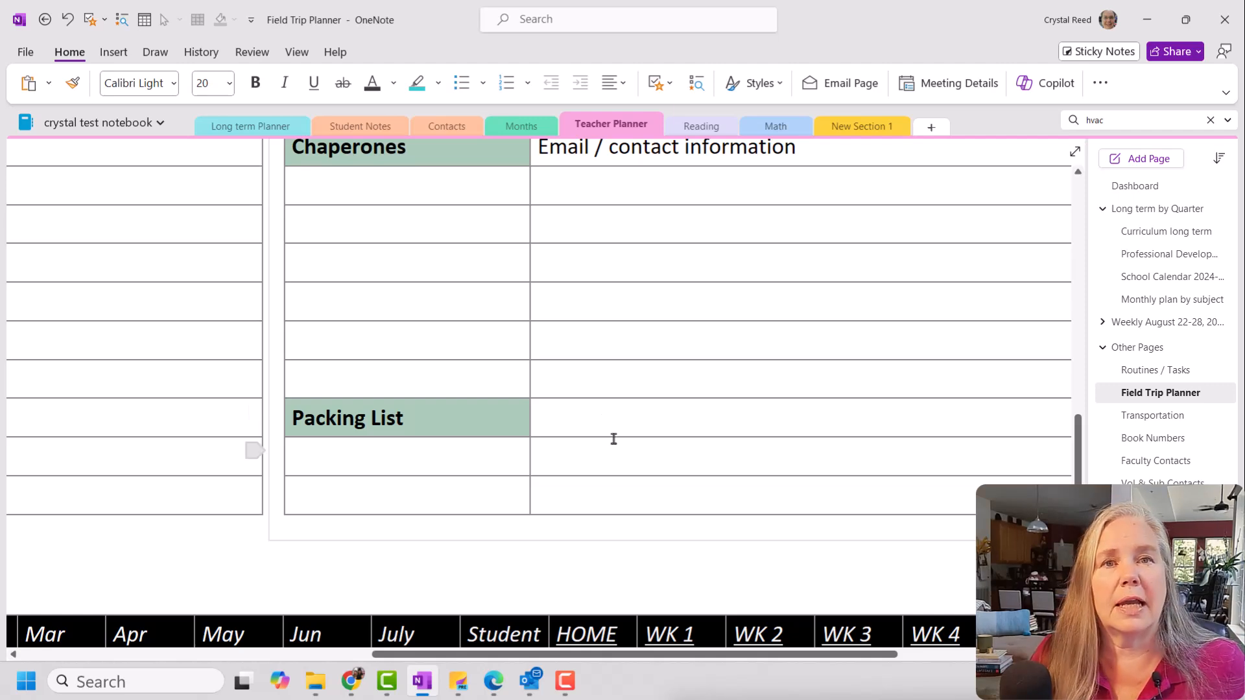
pyautogui.scroll(5, 613, 438)
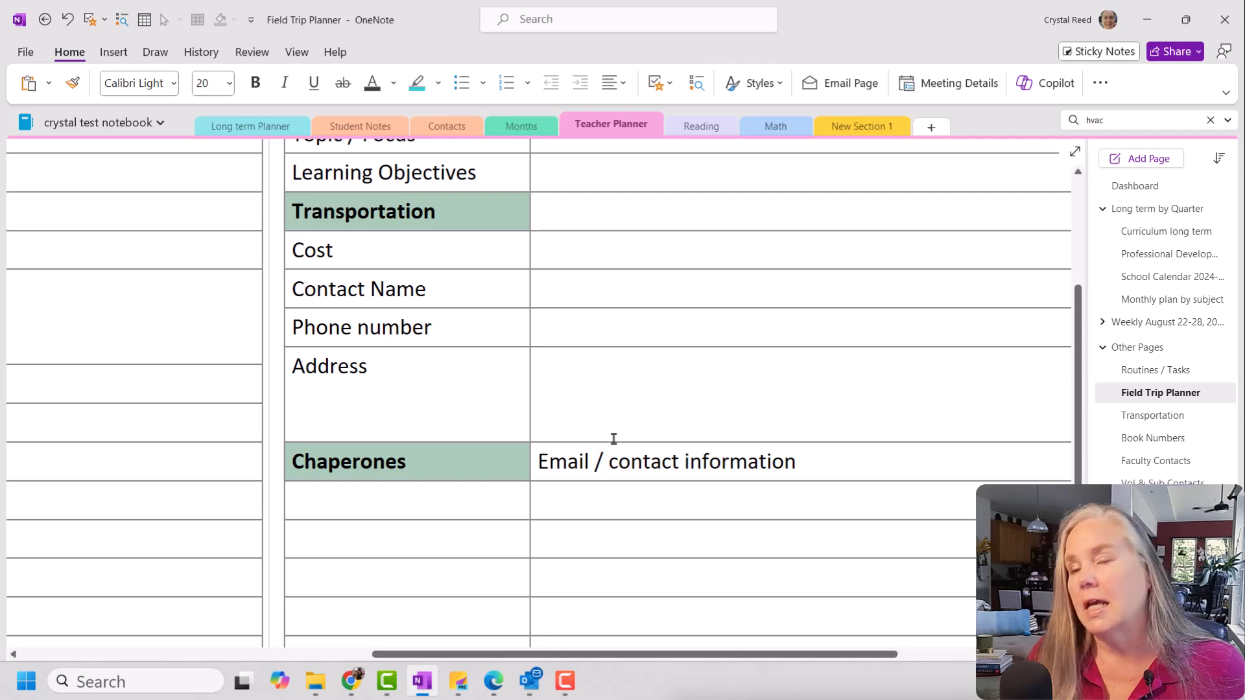
pyautogui.scroll(-6, 613, 438)
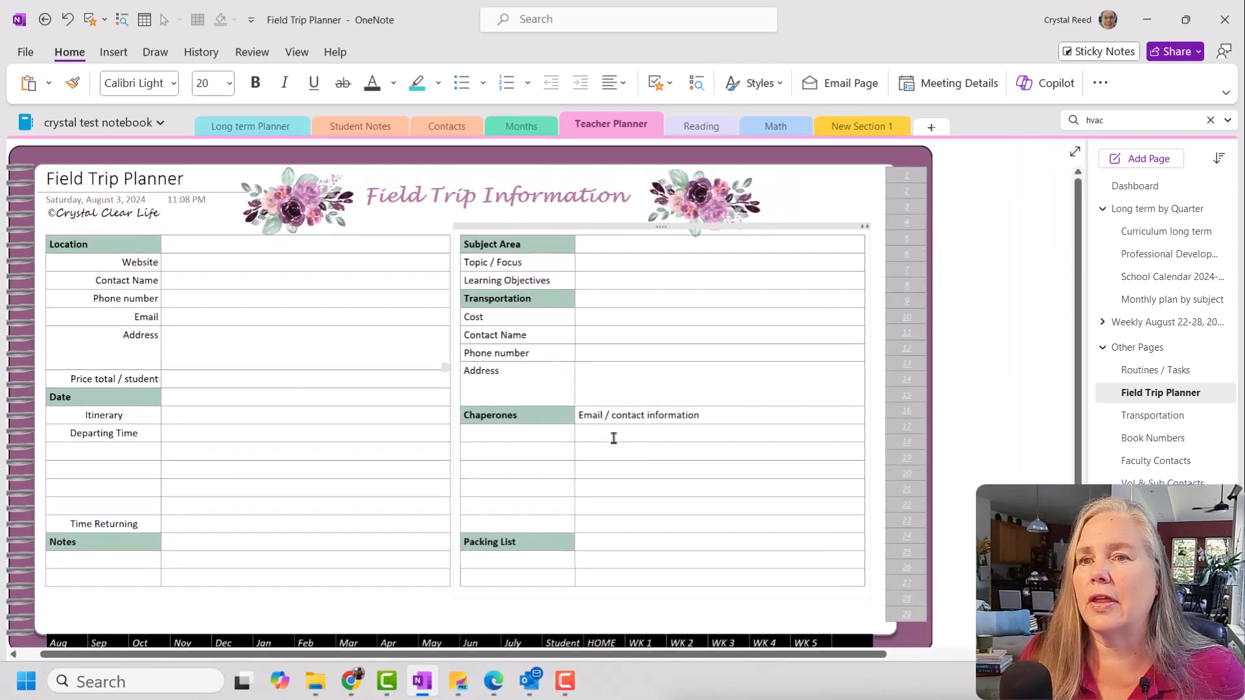
pyautogui.scroll(-1, 613, 438)
pyautogui.scroll(1, 621, 426)
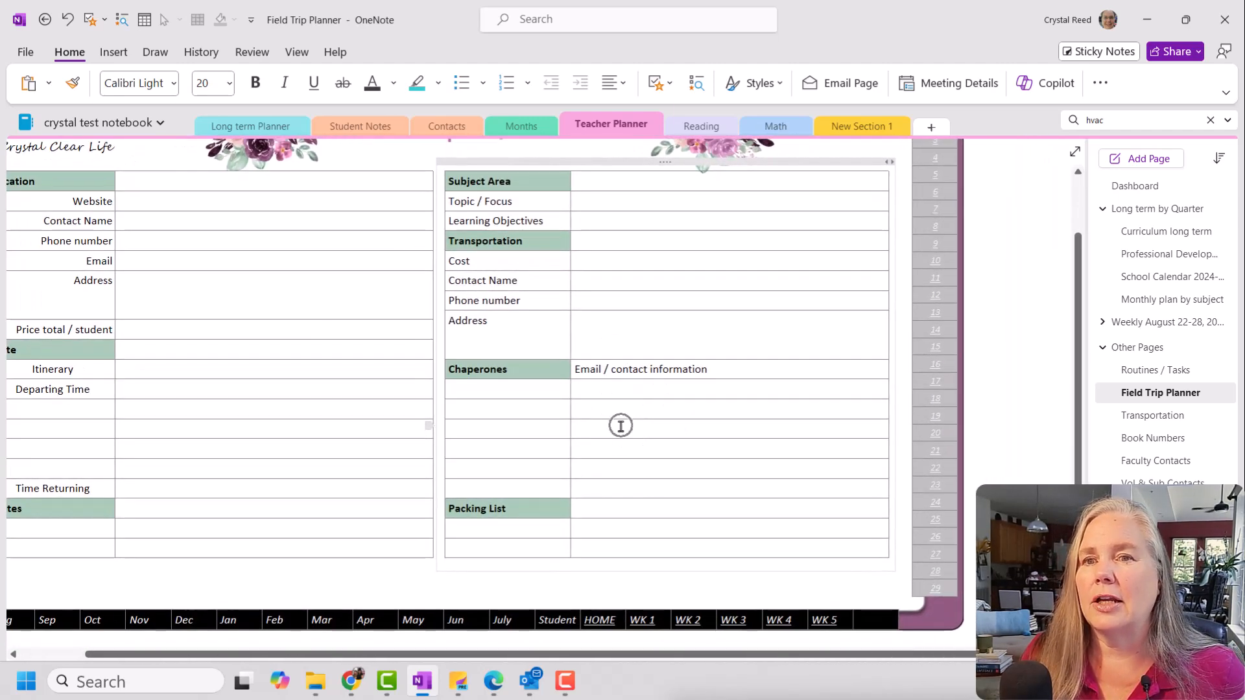
pyautogui.scroll(1, 621, 426)
pyautogui.scroll(-1, 620, 426)
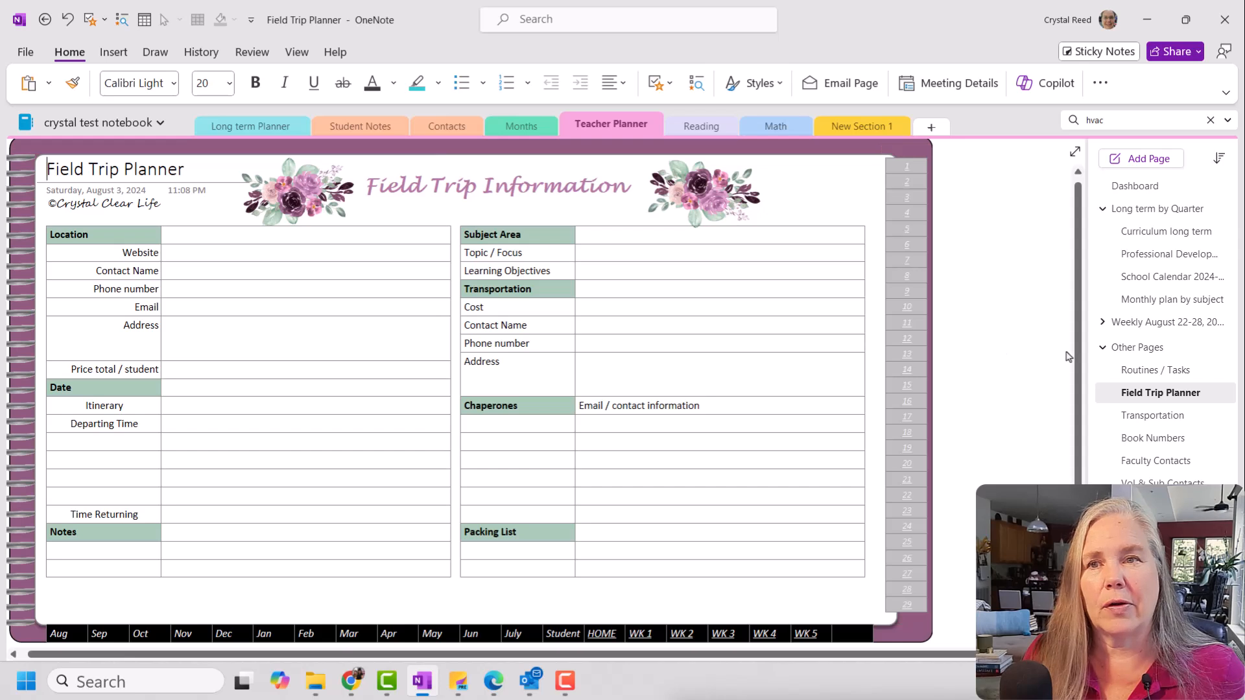
# Step: Paste the notebook emoji link on the Field Trip Planner page with source formatting, place it beside the copyright line, and follow it to the Dashboard
pyautogui.click(1017, 216)
pyautogui.rightClick(1018, 217)
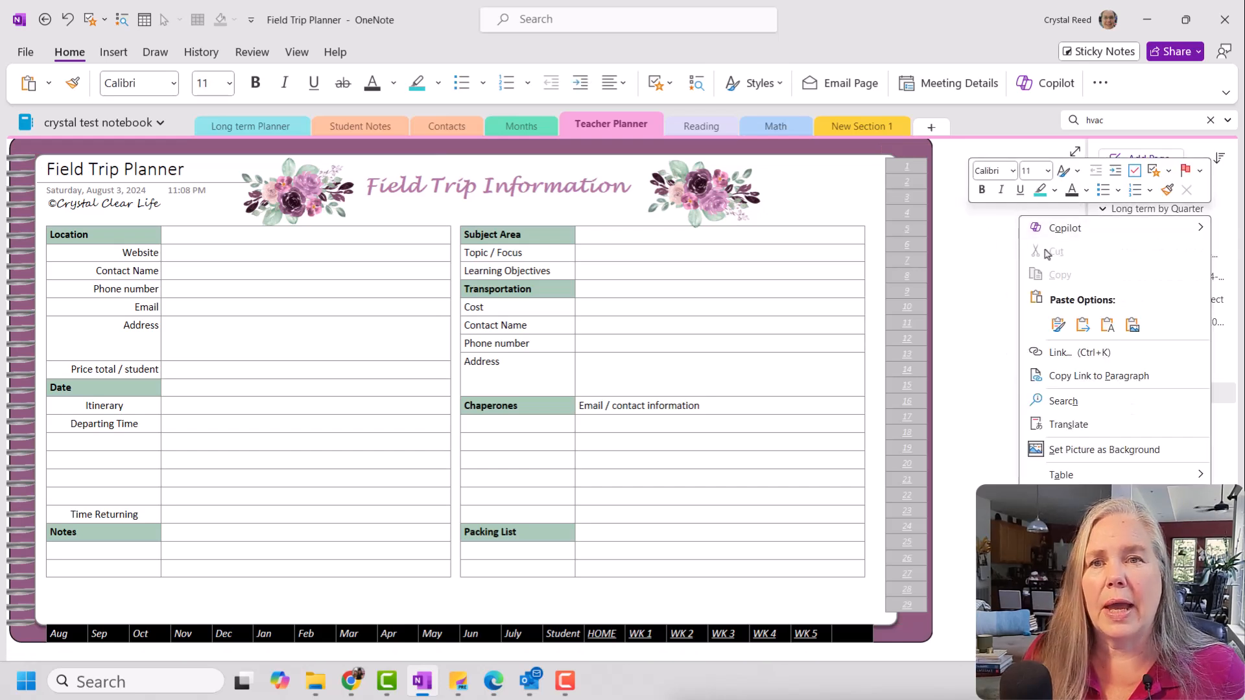
pyautogui.click(1057, 325)
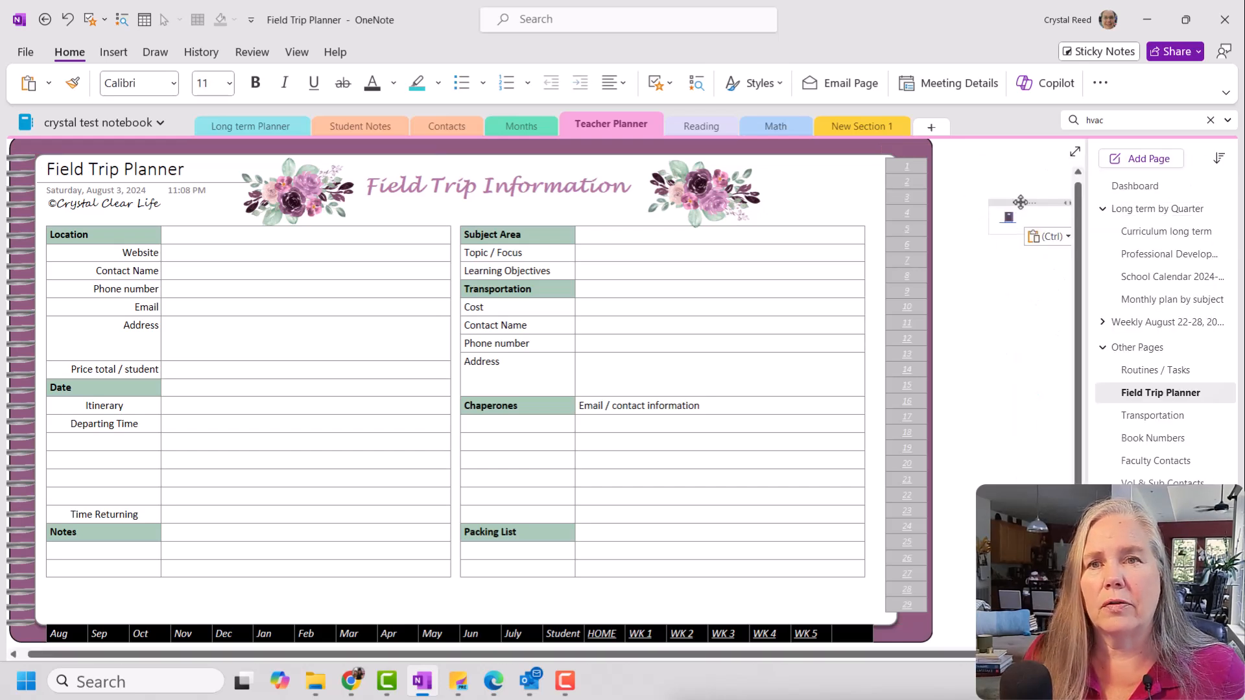
pyautogui.moveTo(1021, 203); pyautogui.dragTo(202, 189)
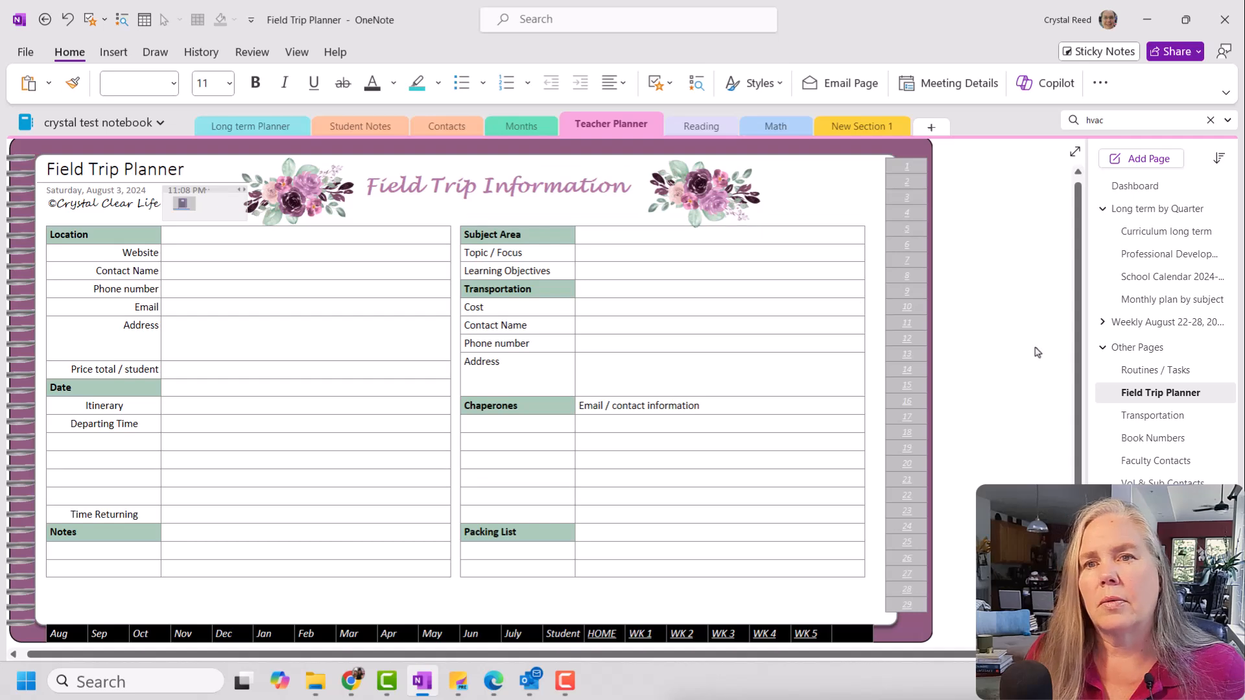
pyautogui.click(1003, 355)
pyautogui.click(180, 206)
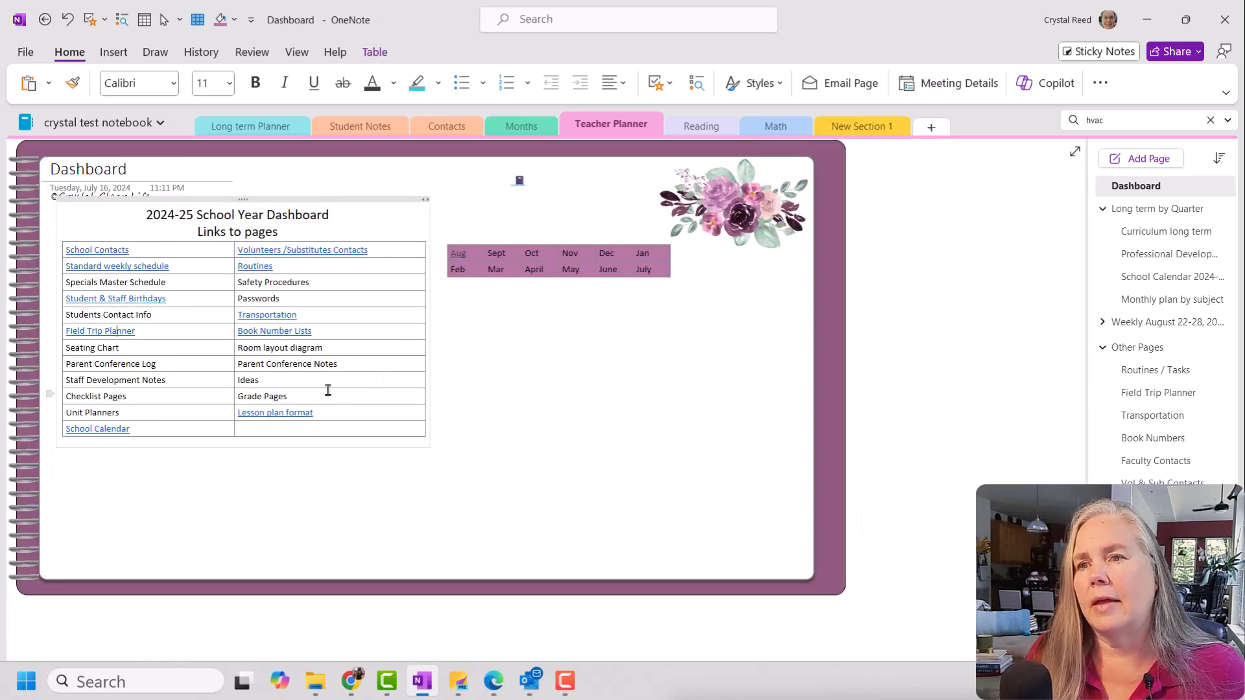
# Step: Open the Book Number Lists page, paste the notebook emoji link with source formatting beside the copyright line, and use it to return to the Dashboard
pyautogui.click(265, 333)
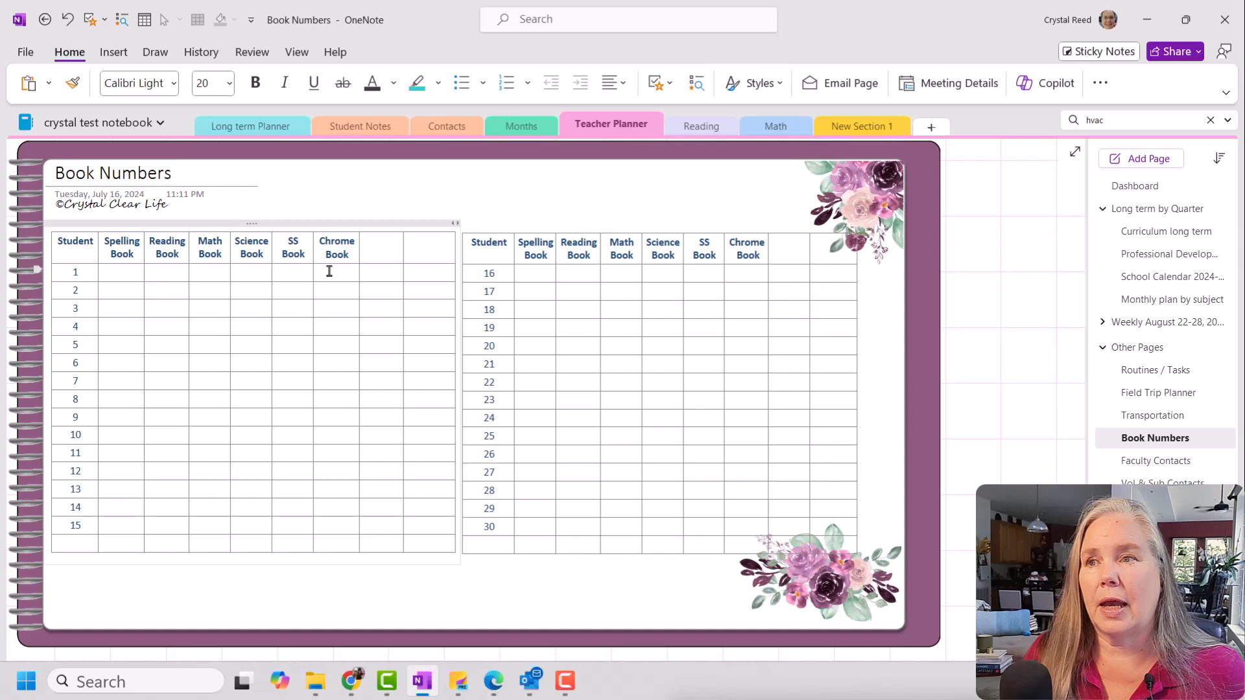
pyautogui.rightClick(995, 302)
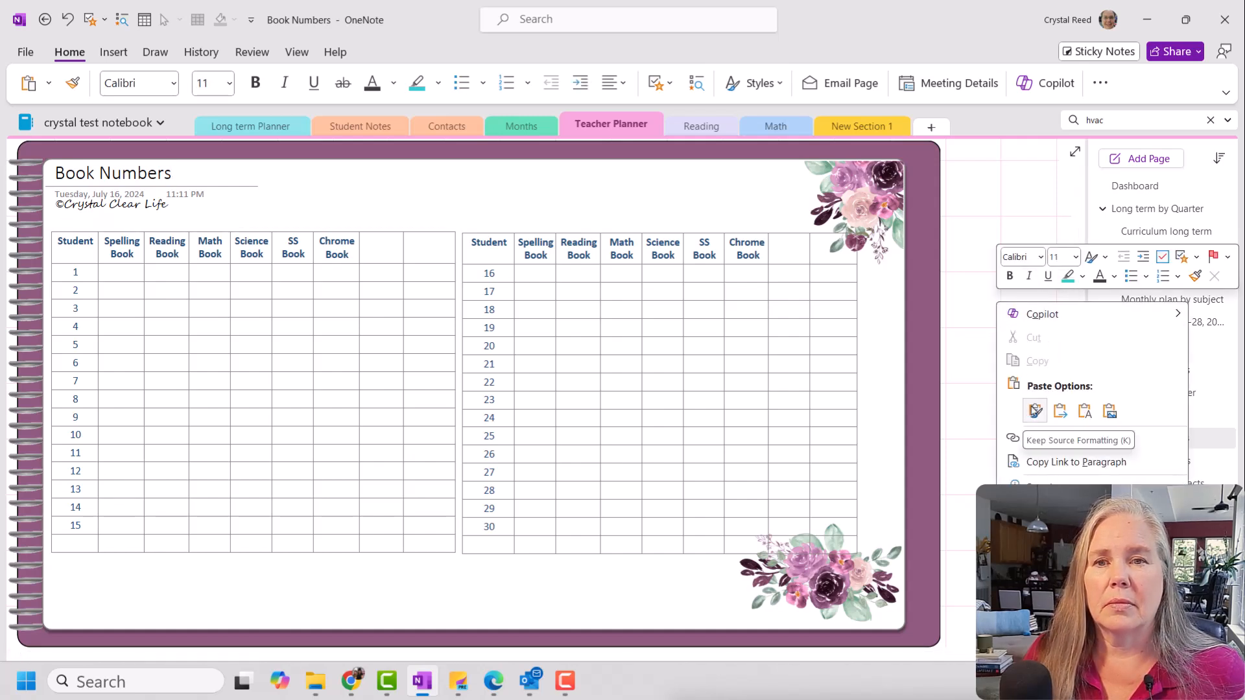
pyautogui.click(1035, 410)
pyautogui.moveTo(1015, 293); pyautogui.dragTo(188, 192)
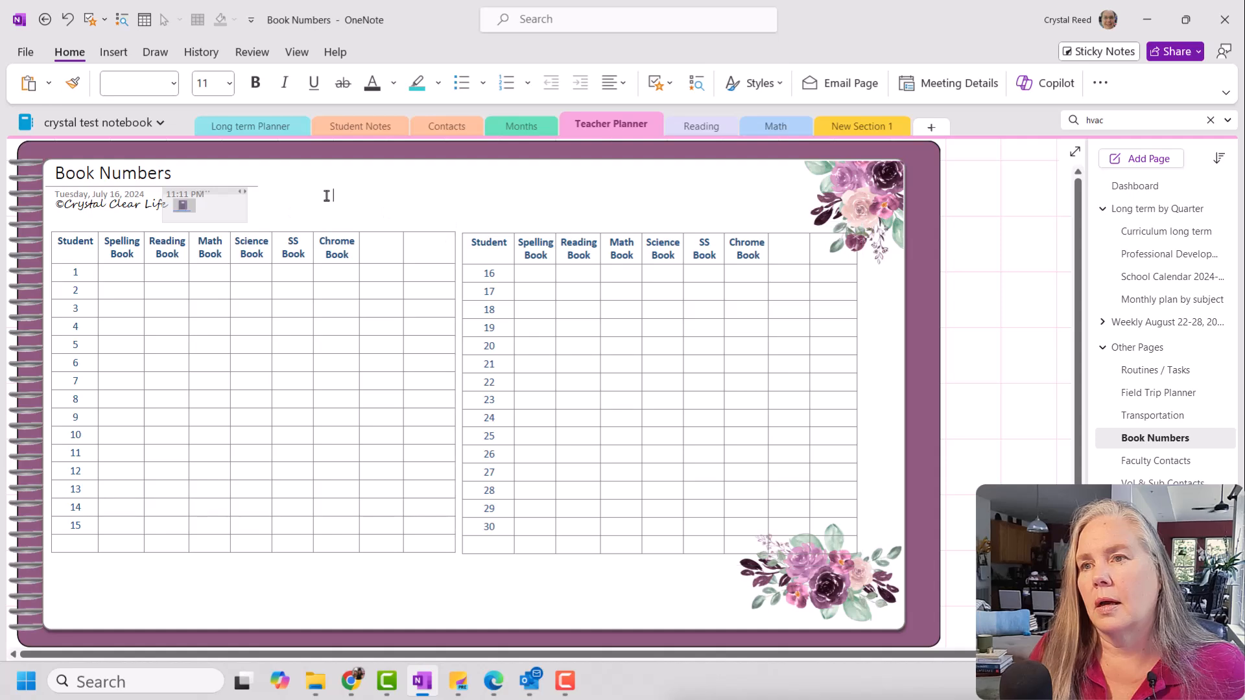
pyautogui.click(187, 206)
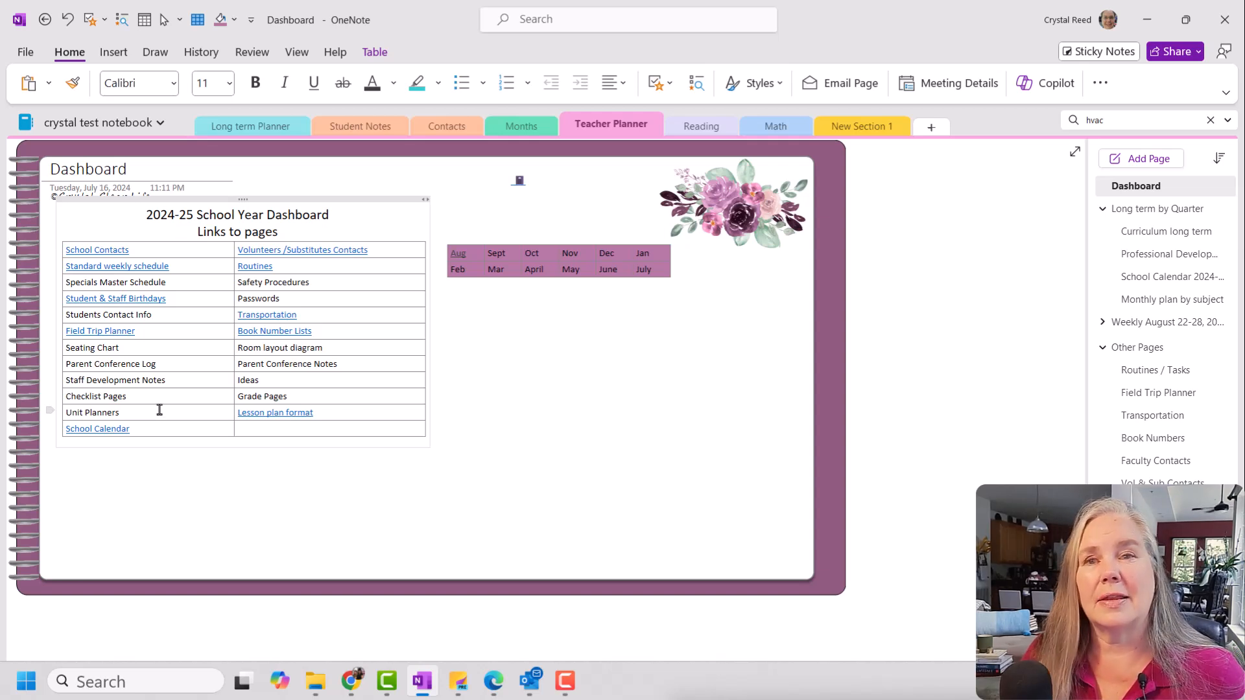
# Step: Open the Lesson plan format page from the Dashboard and paste the notebook emoji link beside its copyright line
pyautogui.click(277, 414)
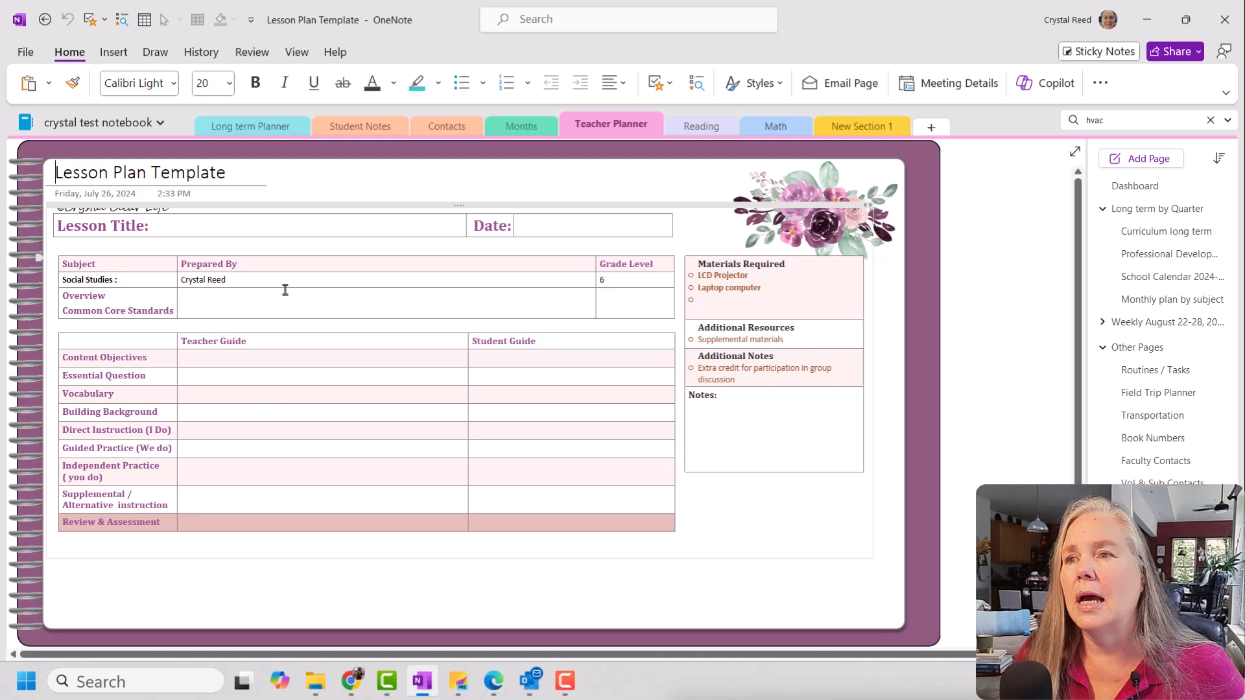
pyautogui.click(974, 282)
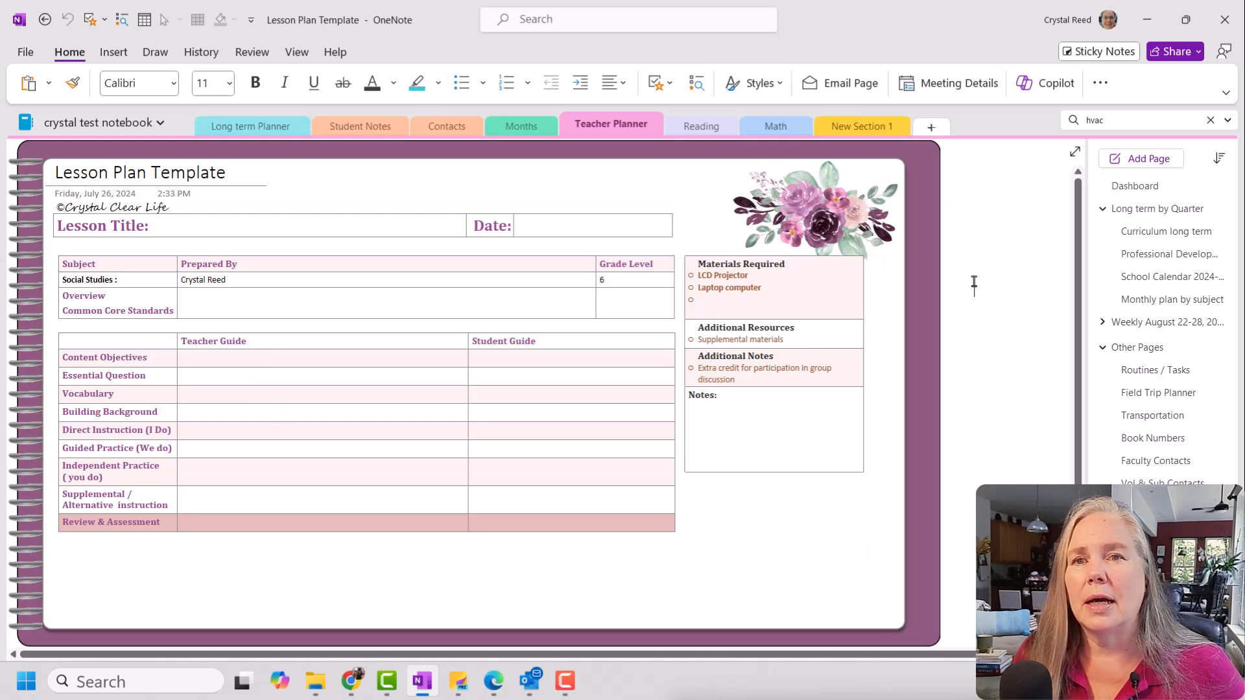
pyautogui.rightClick(974, 282)
pyautogui.press('Escape')
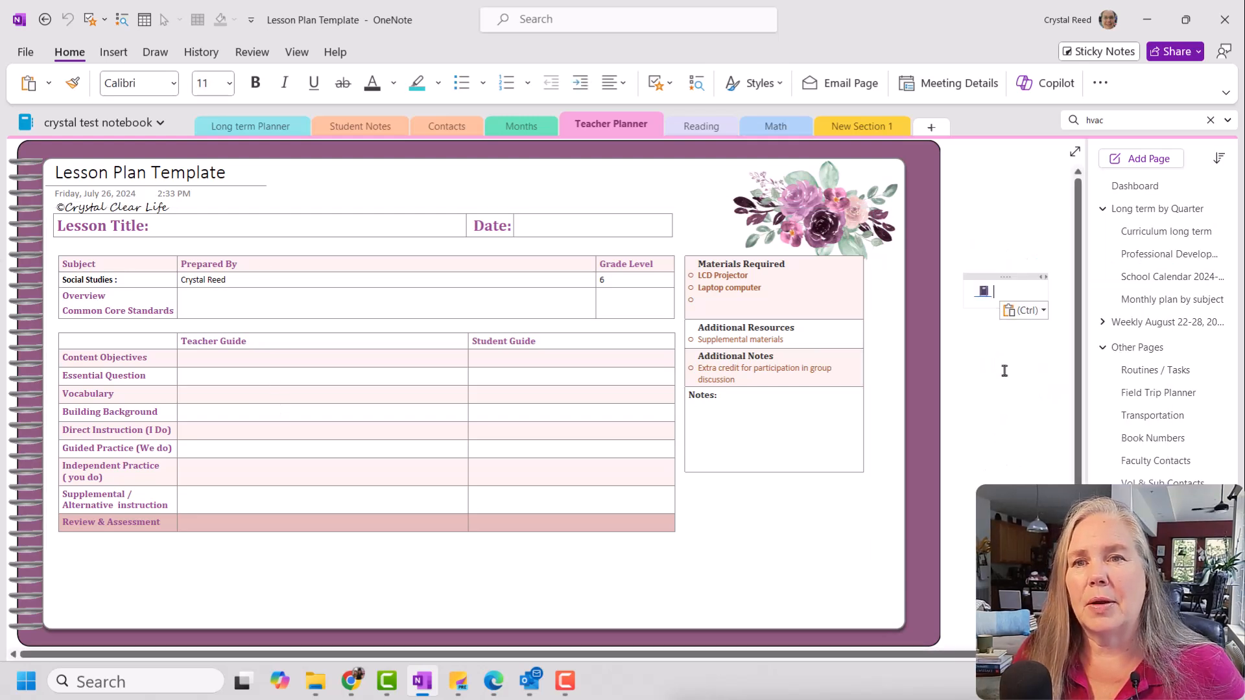
pyautogui.moveTo(999, 276); pyautogui.dragTo(196, 190)
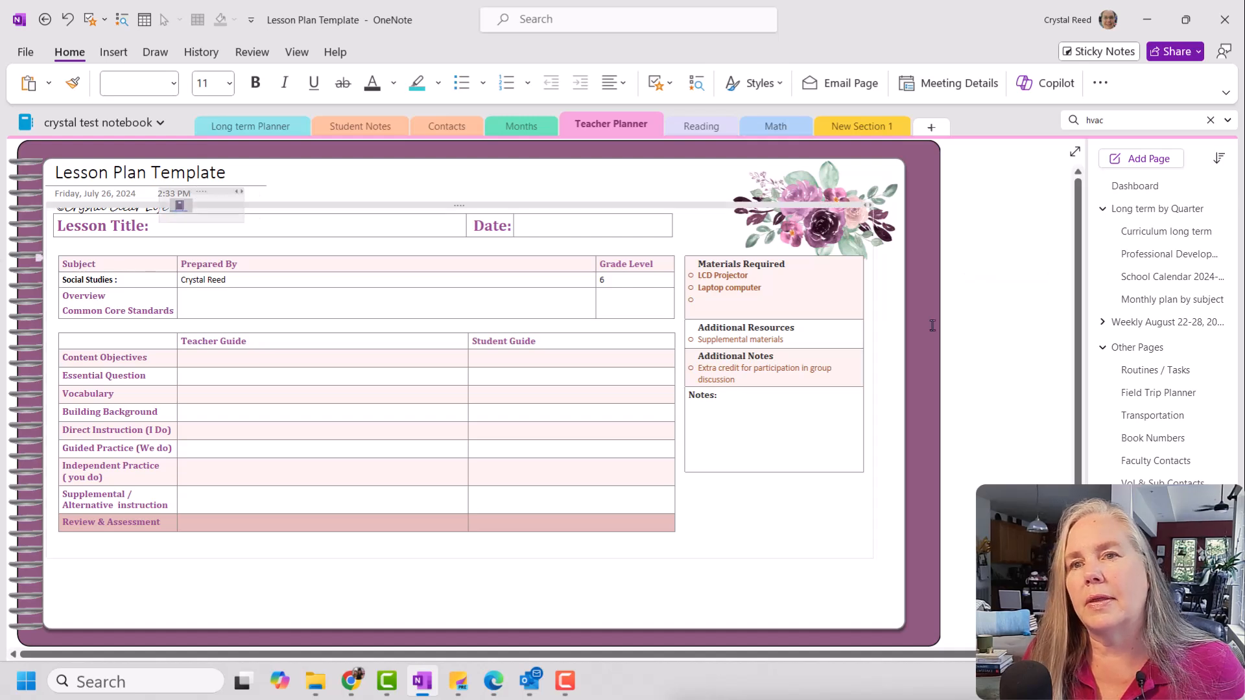
pyautogui.click(1008, 361)
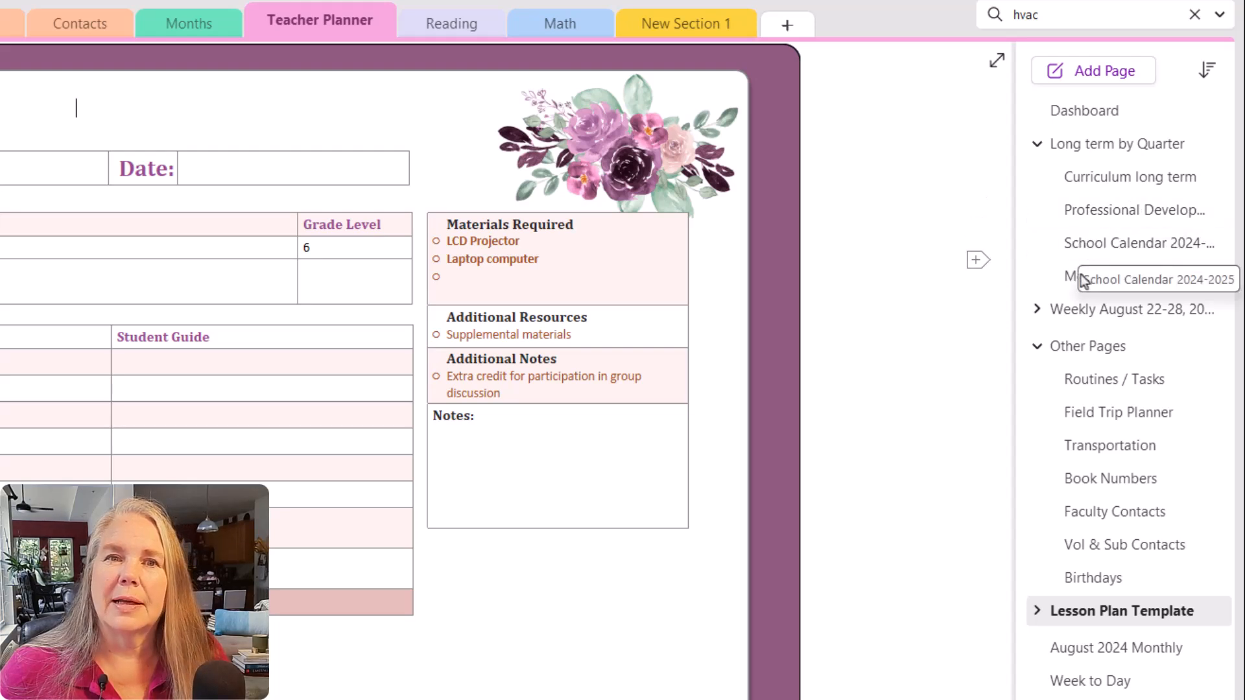
# Step: Collapse the Long term by Quarter and Other Pages groups, and open the LP Supply & Demand subpage under Lesson Plan Template
pyautogui.click(1038, 146)
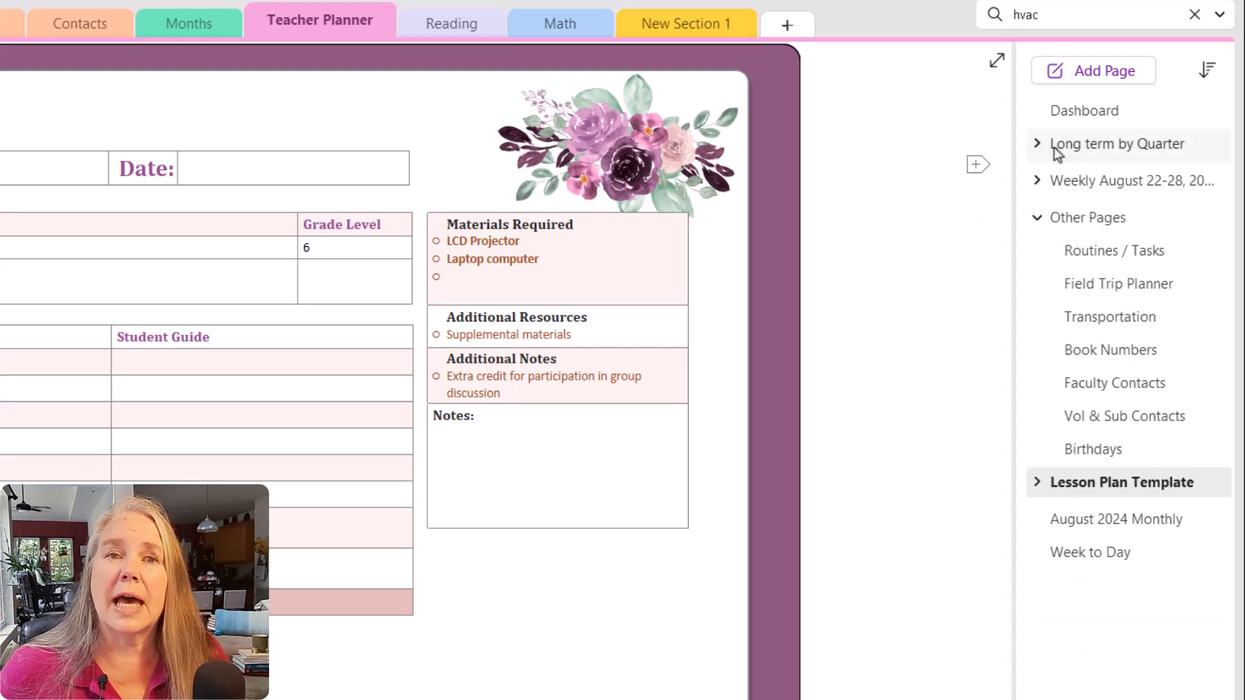
pyautogui.click(1037, 217)
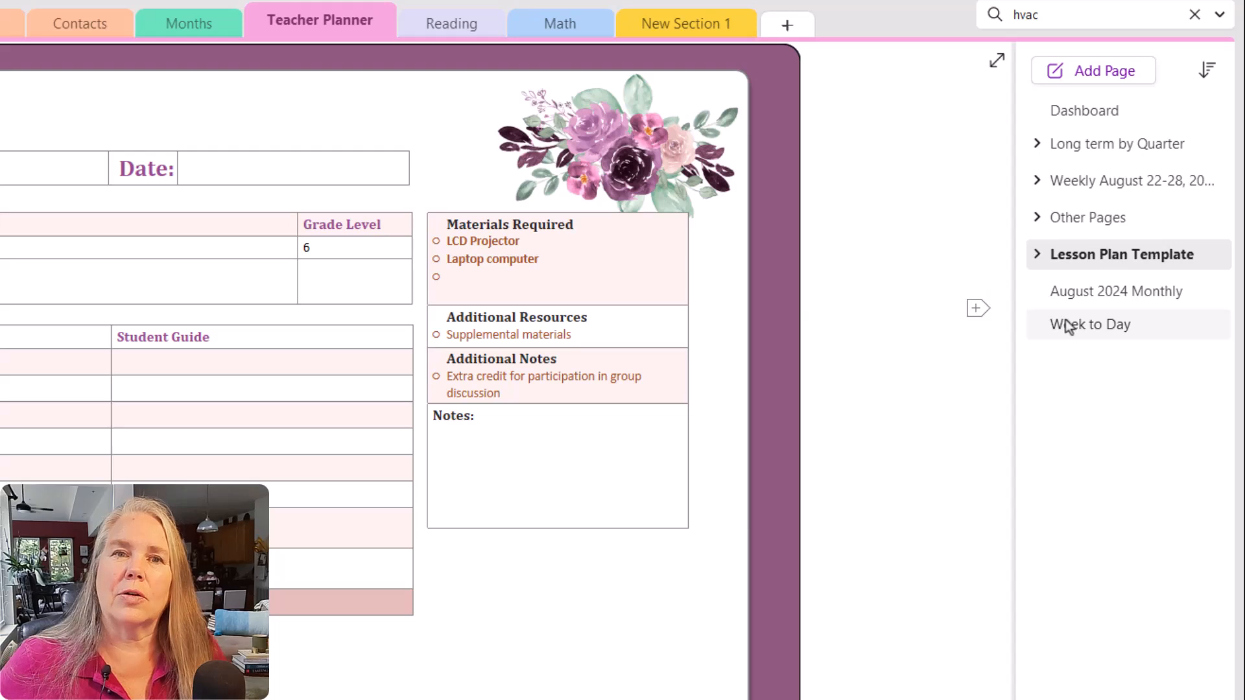
pyautogui.click(1039, 256)
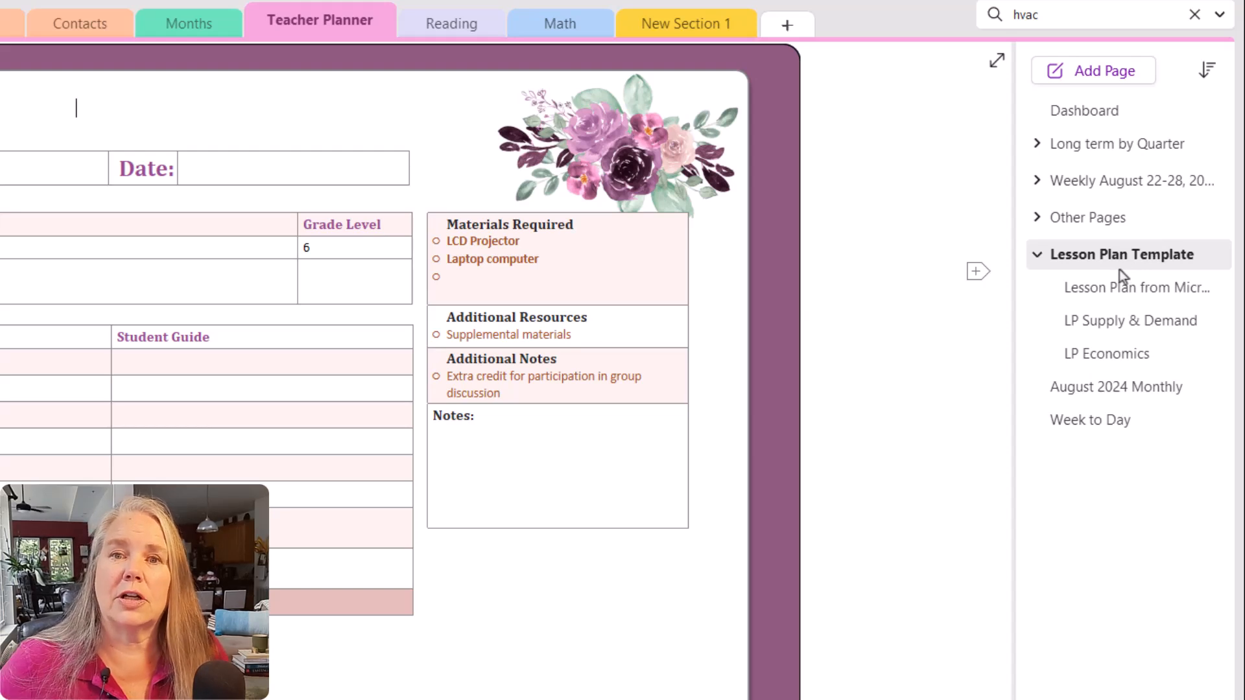
pyautogui.click(1118, 322)
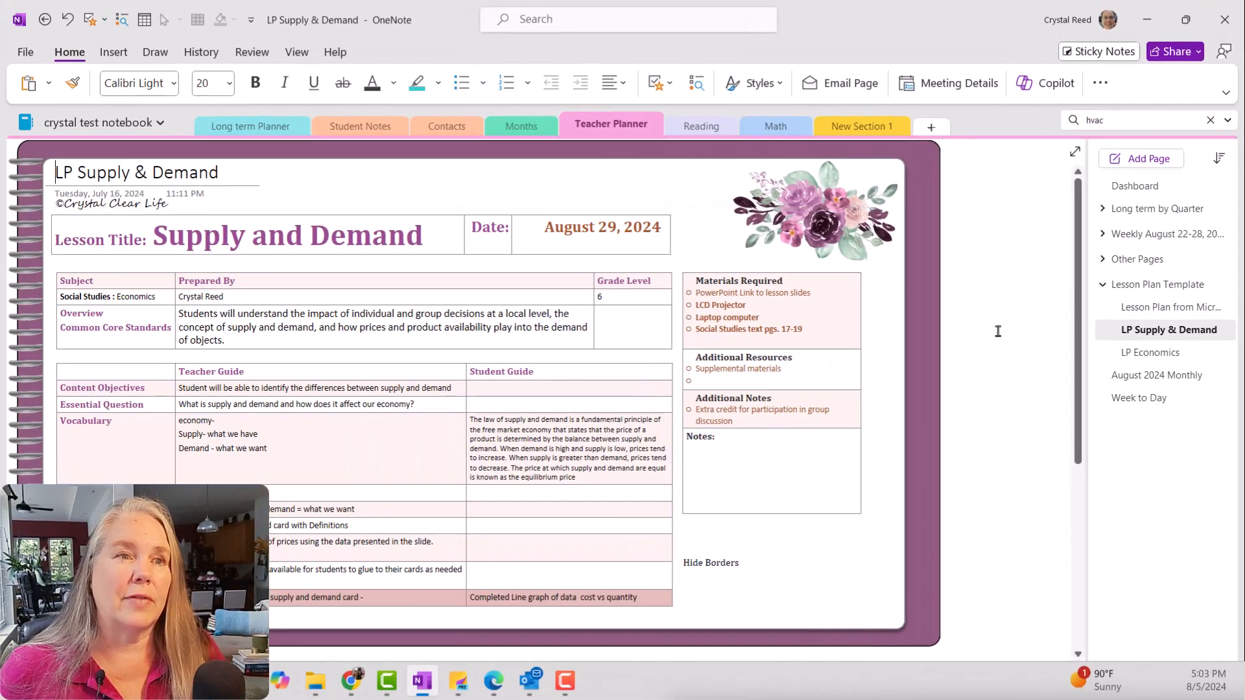
# Step: Paste the notebook emoji link with source formatting on the LP Supply & Demand page, place it beside the copyright line, and return to the Dashboard
pyautogui.rightClick(998, 304)
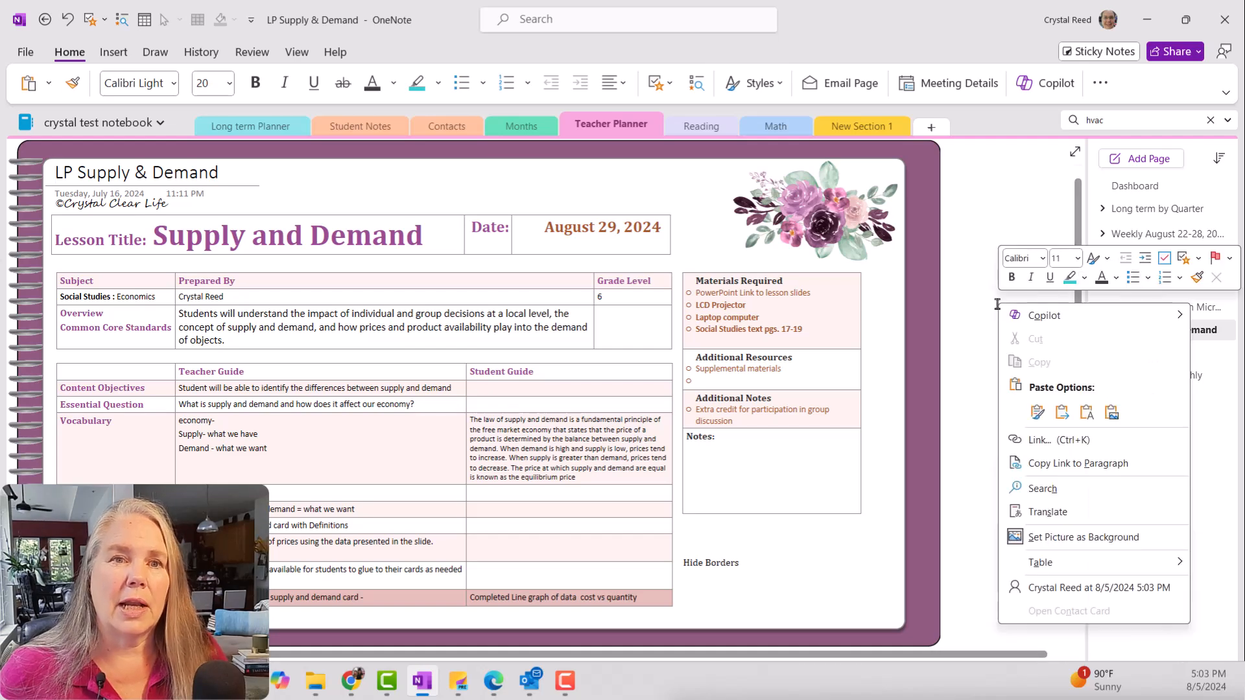
pyautogui.click(1027, 408)
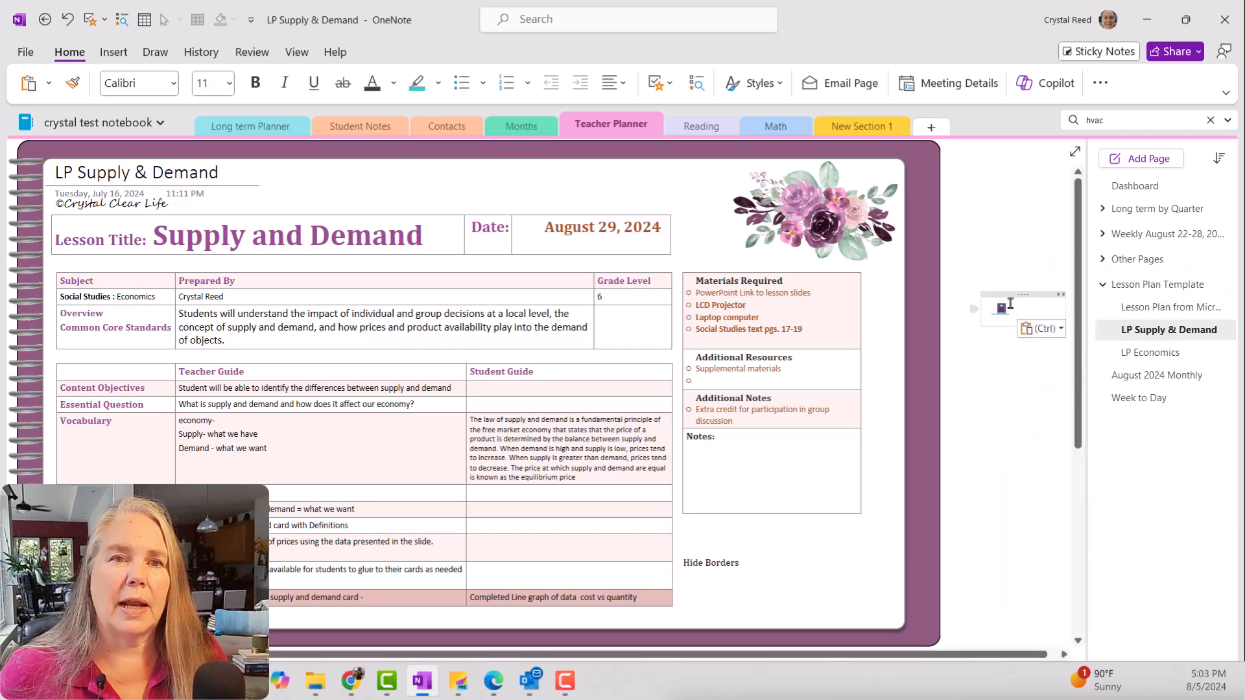
pyautogui.moveTo(998, 295); pyautogui.dragTo(188, 197)
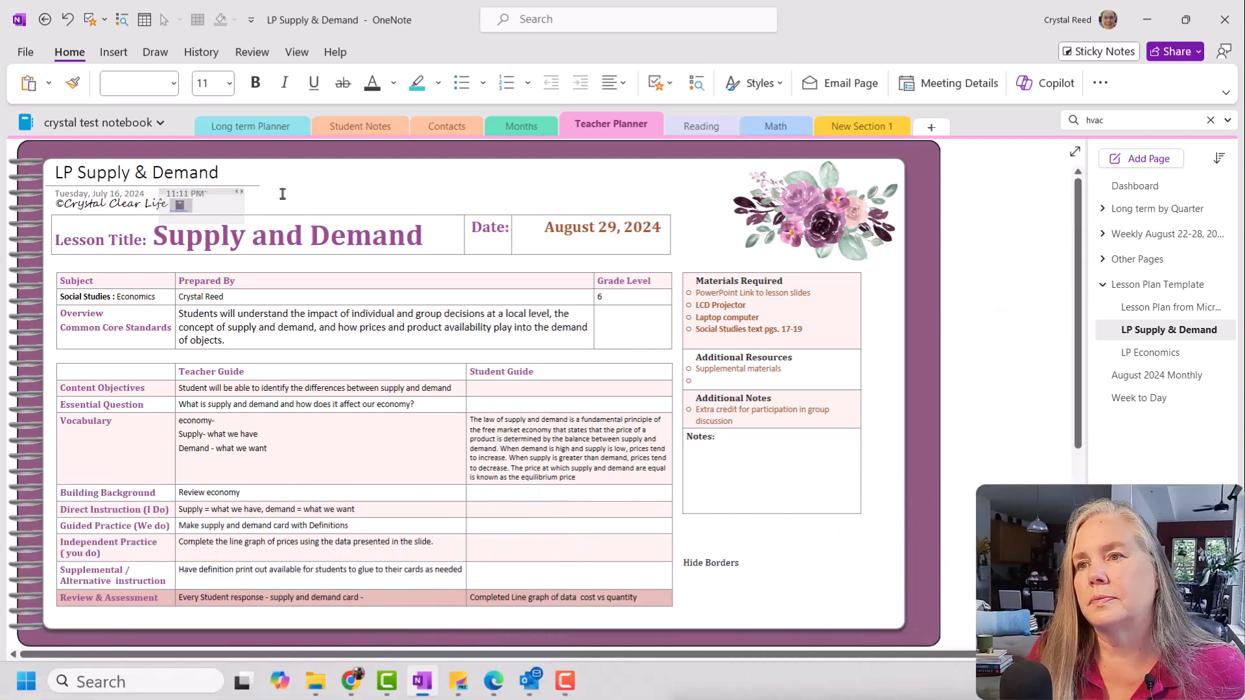
pyautogui.click(230, 203)
pyautogui.click(1135, 186)
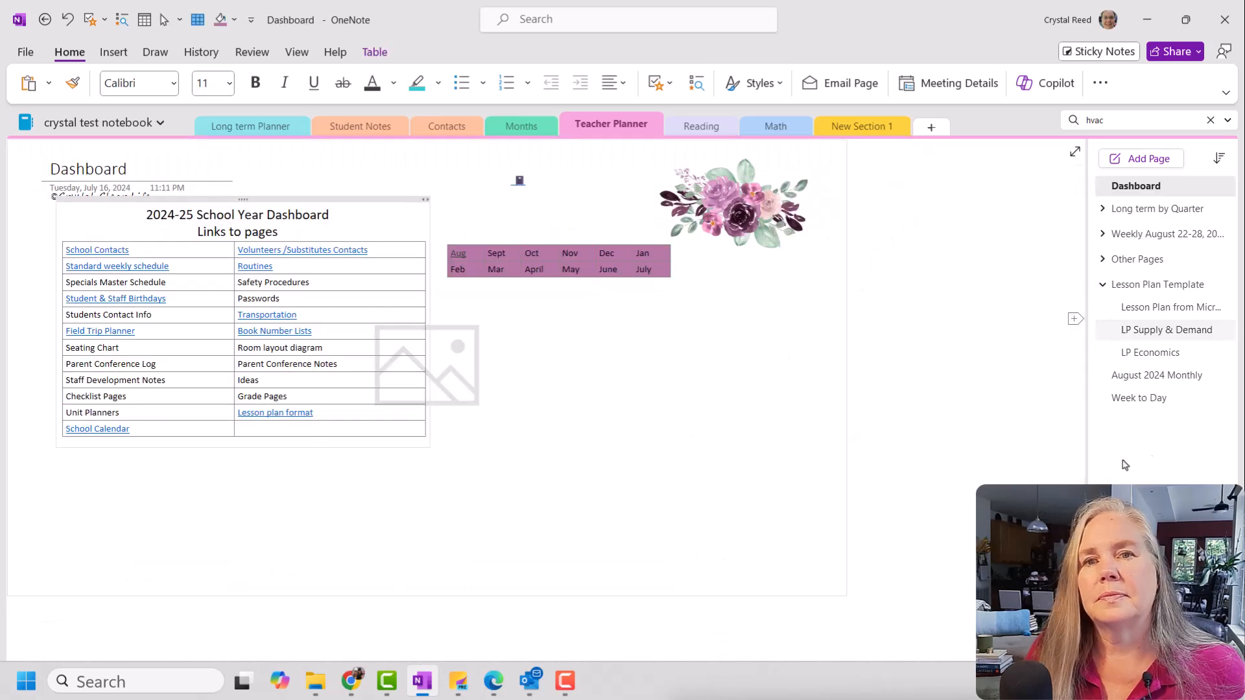
# Step: Collapse the Lesson Plan Template group, then open the School Calendar page from the Dashboard and examine its two 2024-2025 calendars
pyautogui.click(1102, 284)
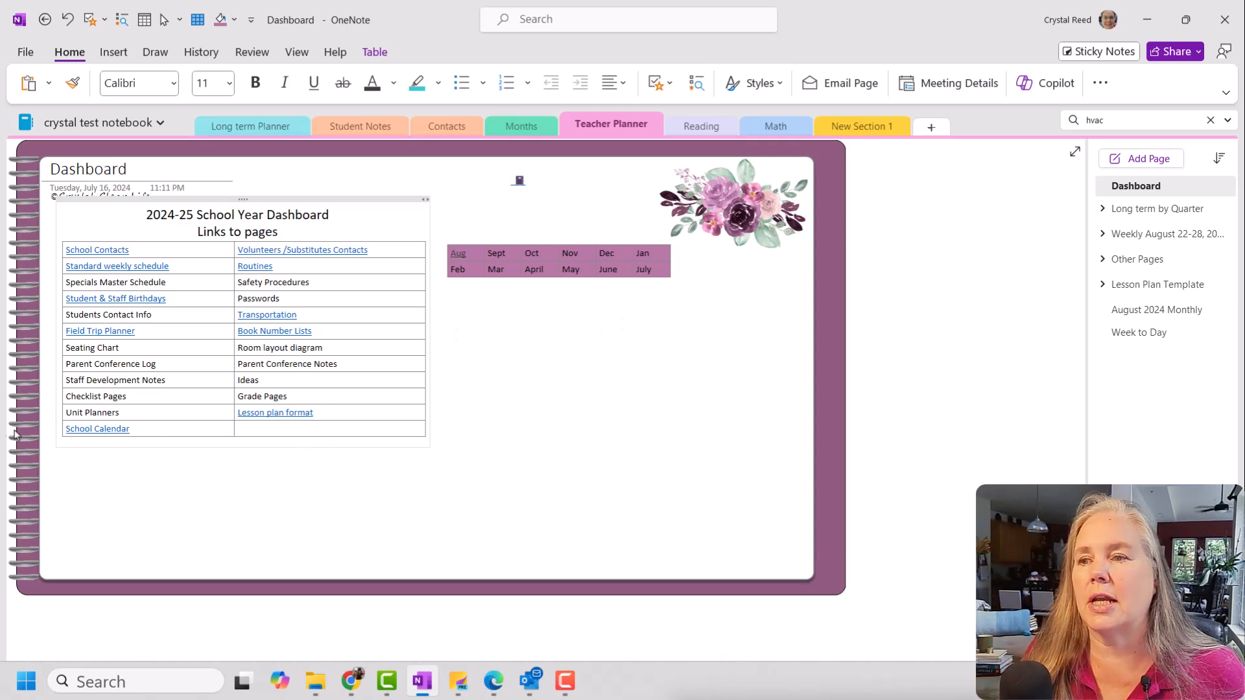
pyautogui.click(80, 429)
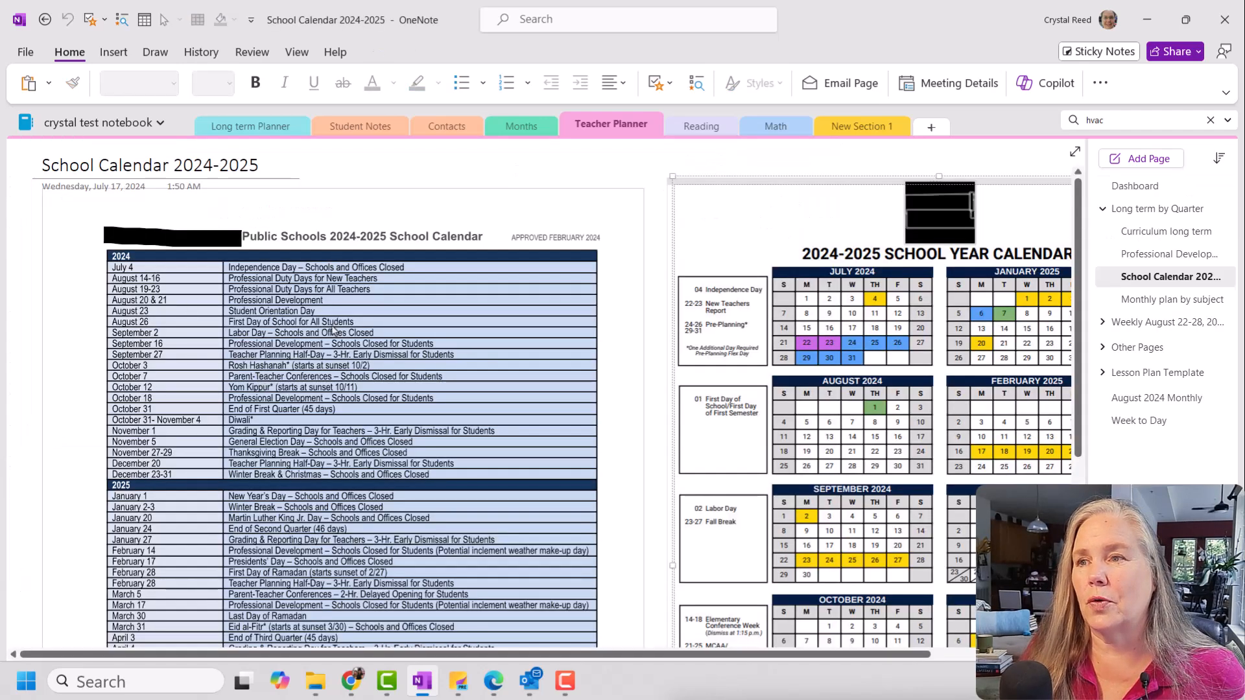
pyautogui.scroll(-3, 332, 329)
pyautogui.scroll(3, 332, 328)
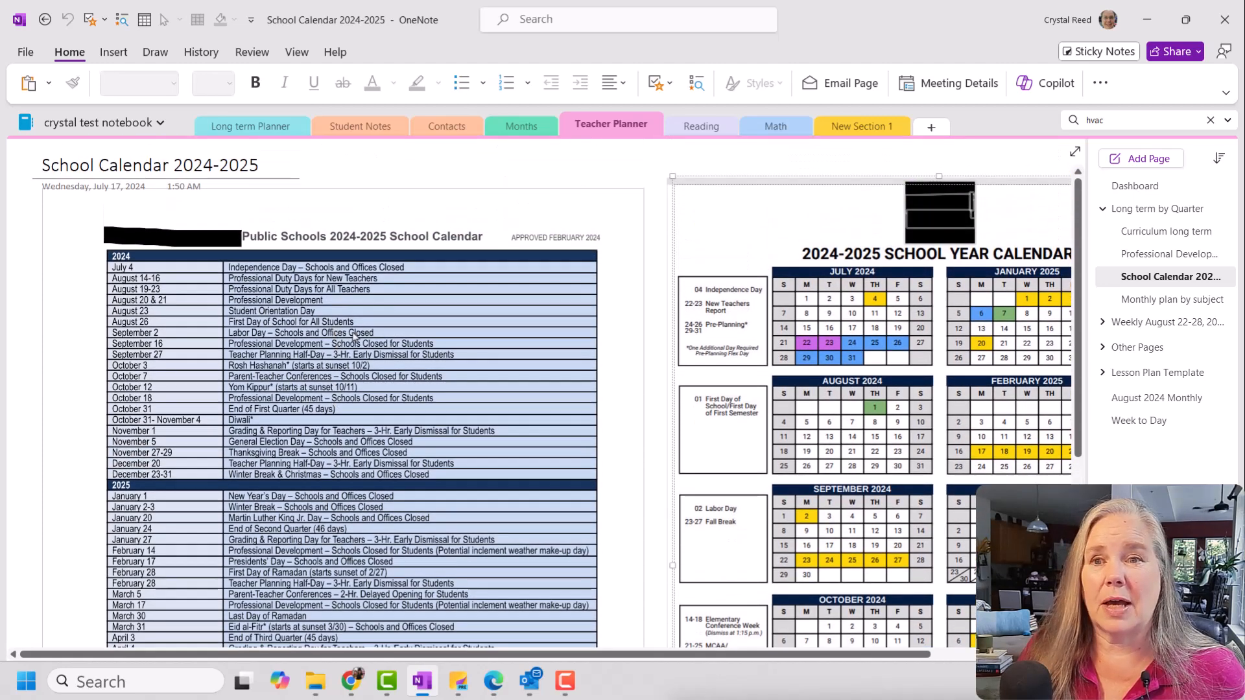
pyautogui.click(562, 235)
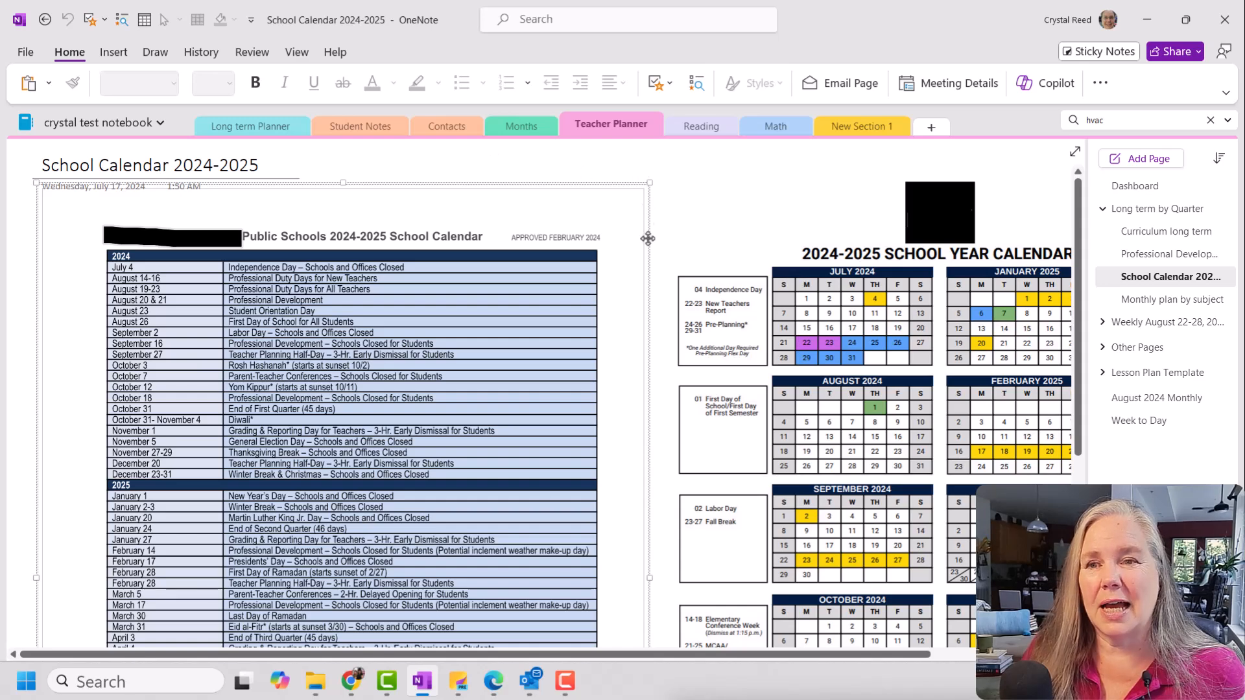
pyautogui.click(753, 255)
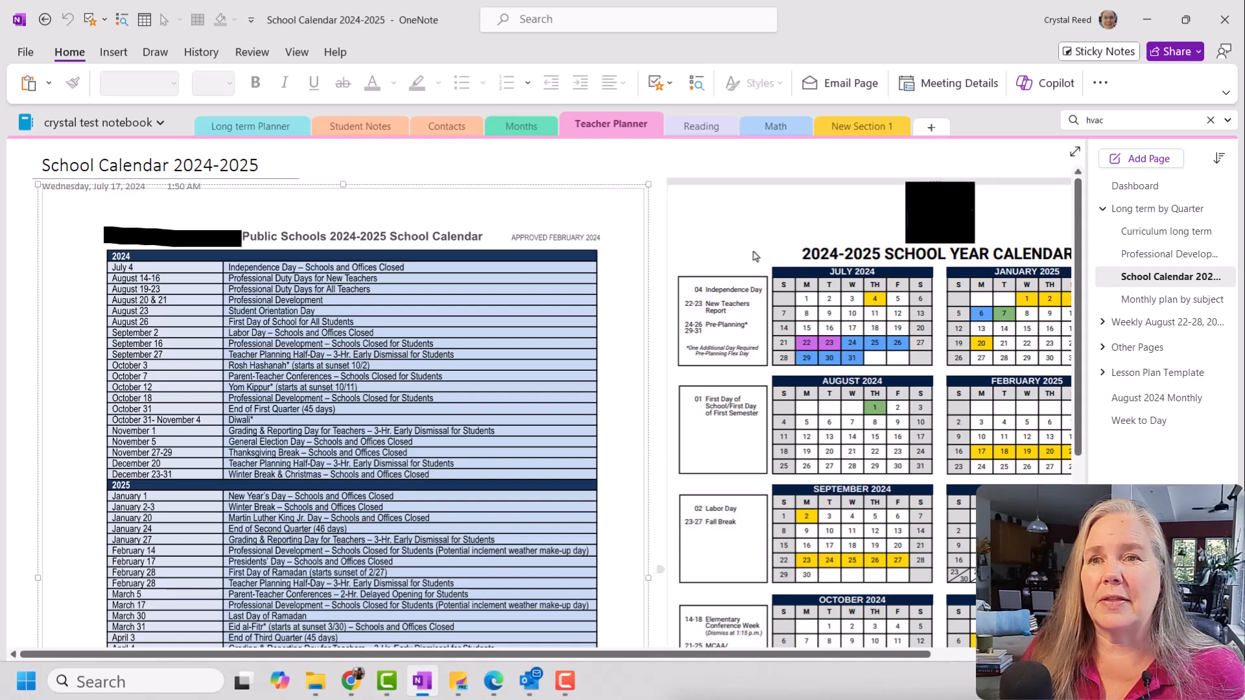
pyautogui.scroll(-1, 790, 329)
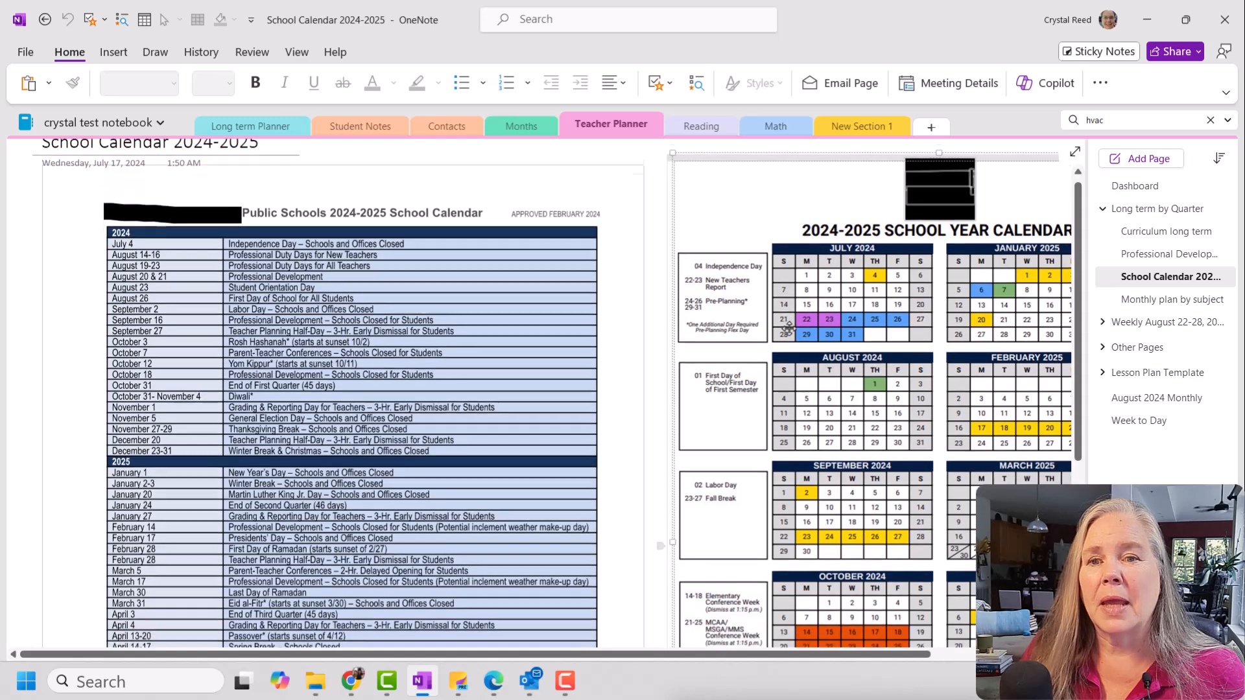
pyautogui.scroll(1, 796, 354)
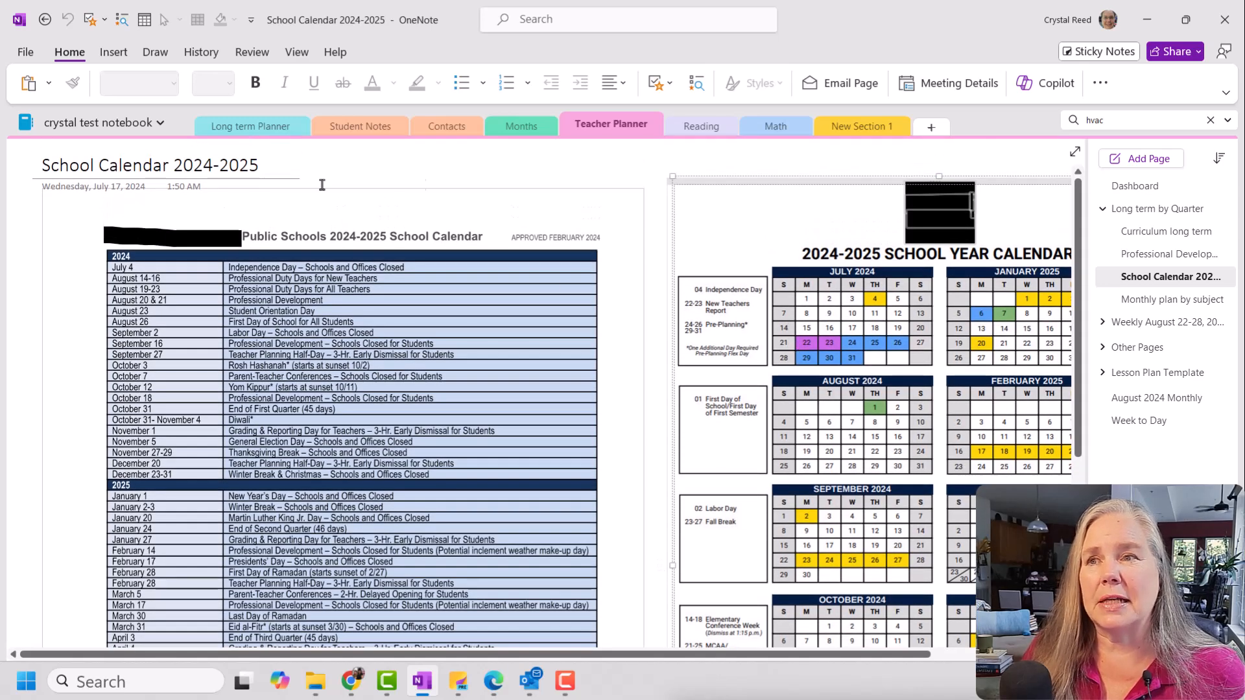
# Step: Paste the notebook emoji link with source formatting on the School Calendar page, place it just below the page's time stamp, and follow it to the Dashboard
pyautogui.rightClick(446, 158)
pyautogui.moveTo(483, 170)
pyautogui.click(486, 265)
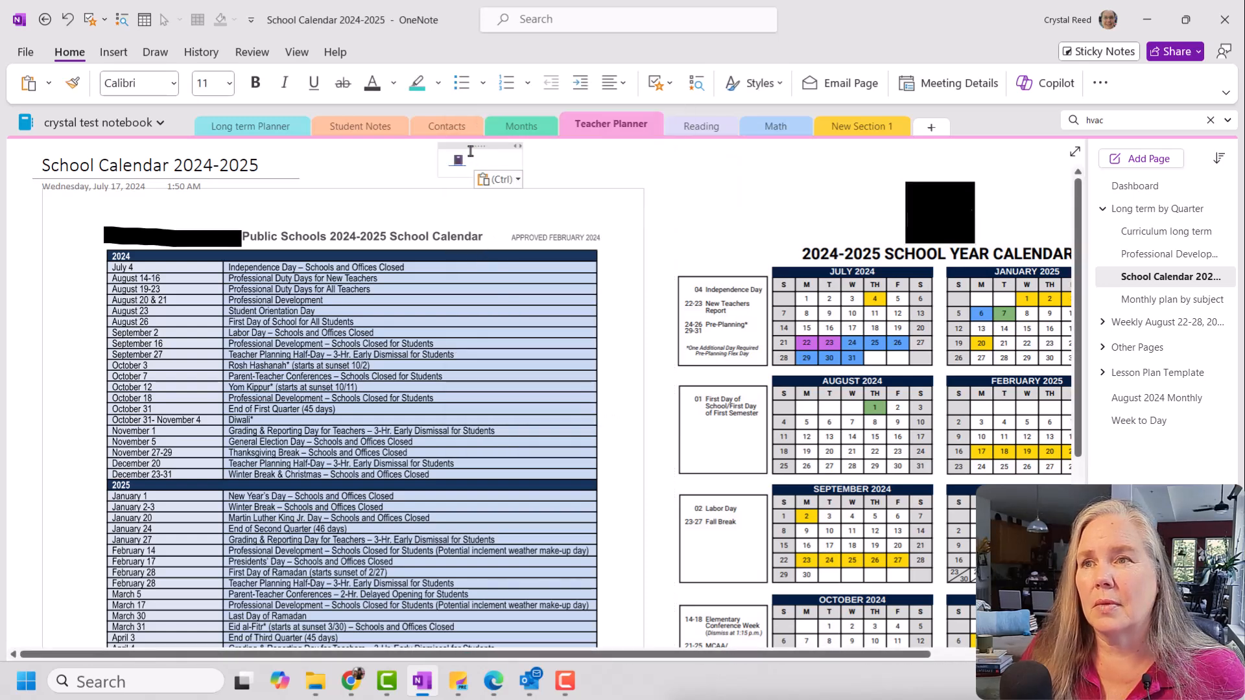
pyautogui.moveTo(472, 148); pyautogui.dragTo(190, 181)
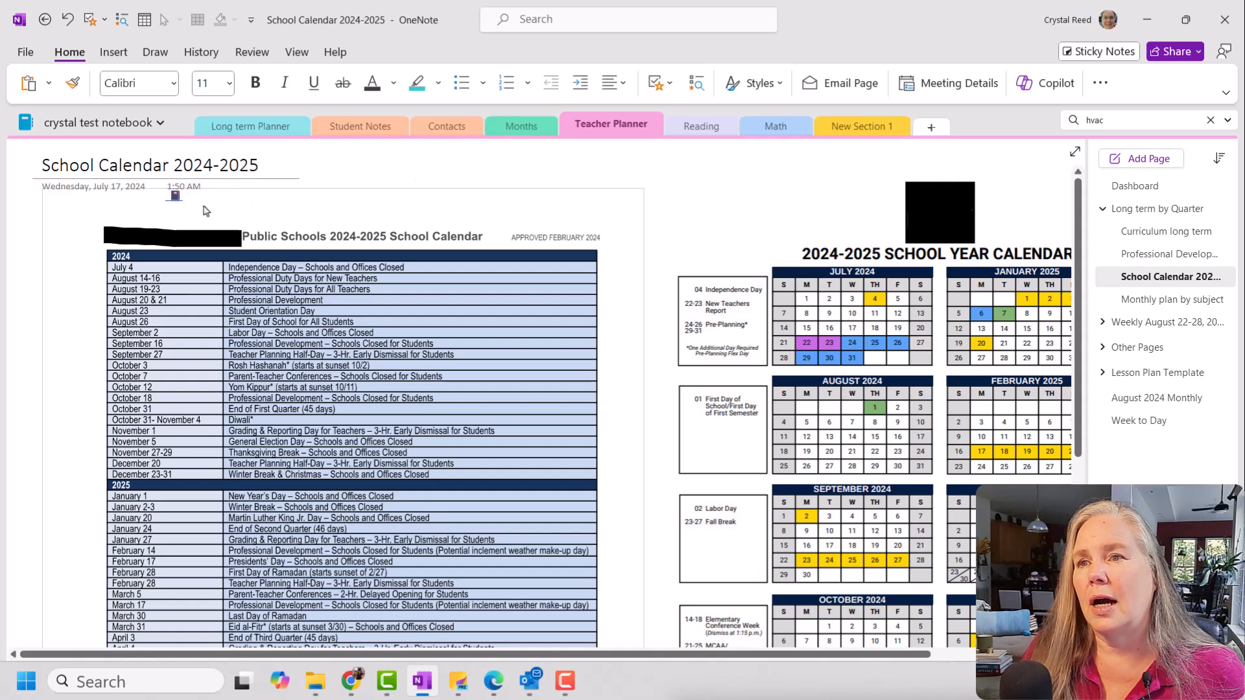
pyautogui.click(176, 198)
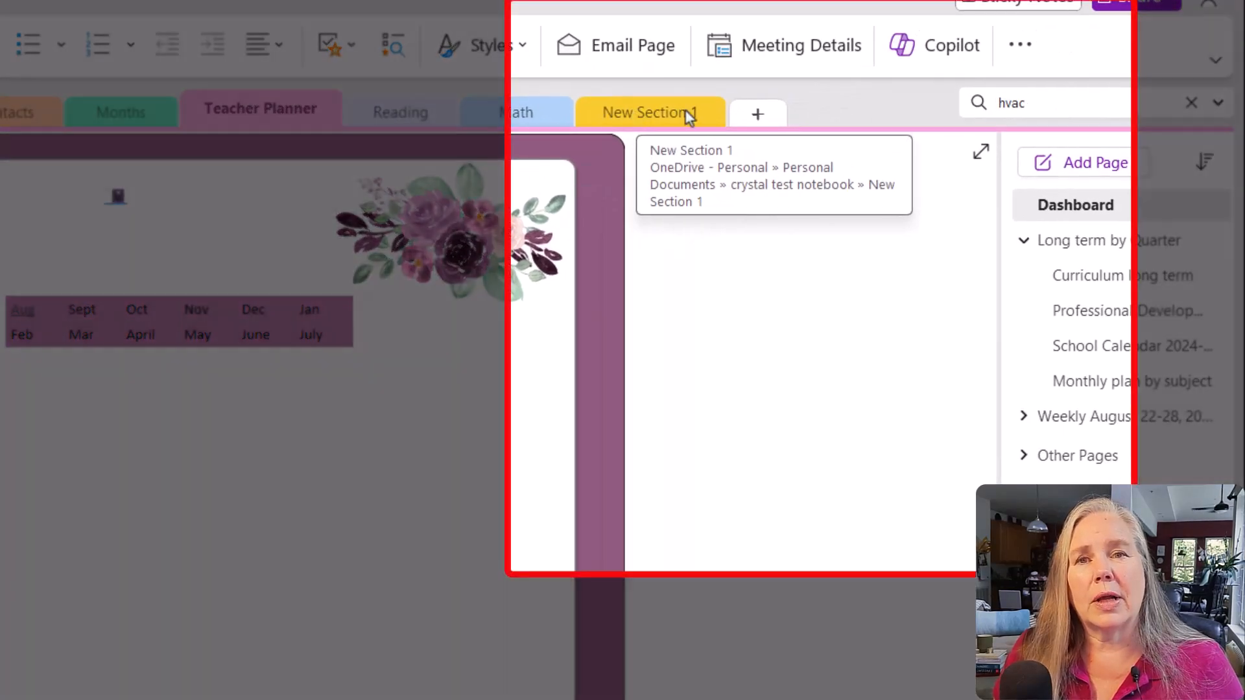
# Step: Rename the New Section 1 section as Science and set its section color to Blue
pyautogui.click(686, 111)
pyautogui.rightClick(685, 111)
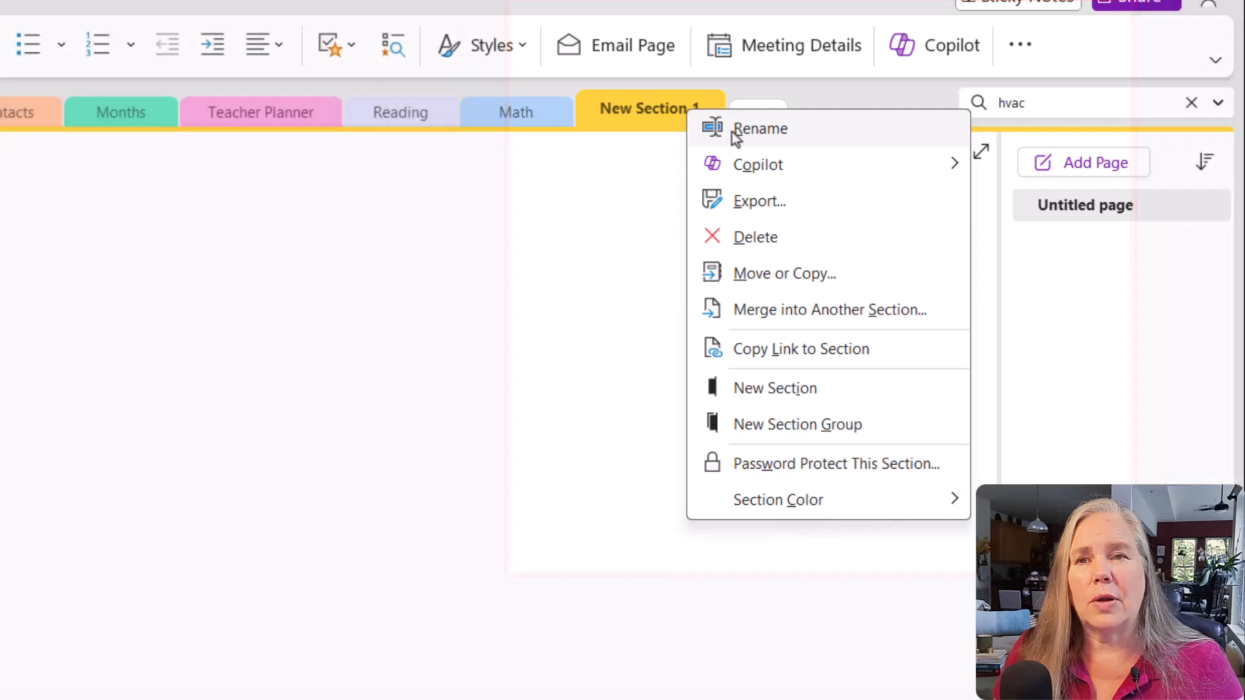
pyautogui.click(735, 135)
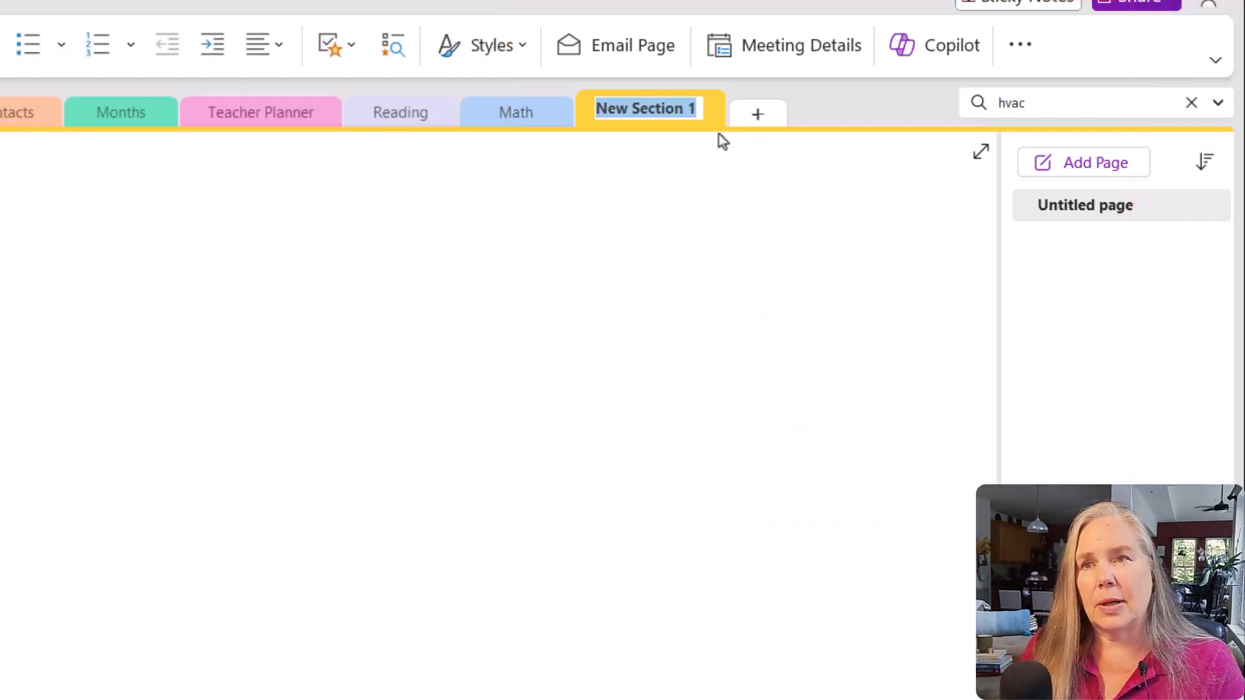
pyautogui.write('Science')
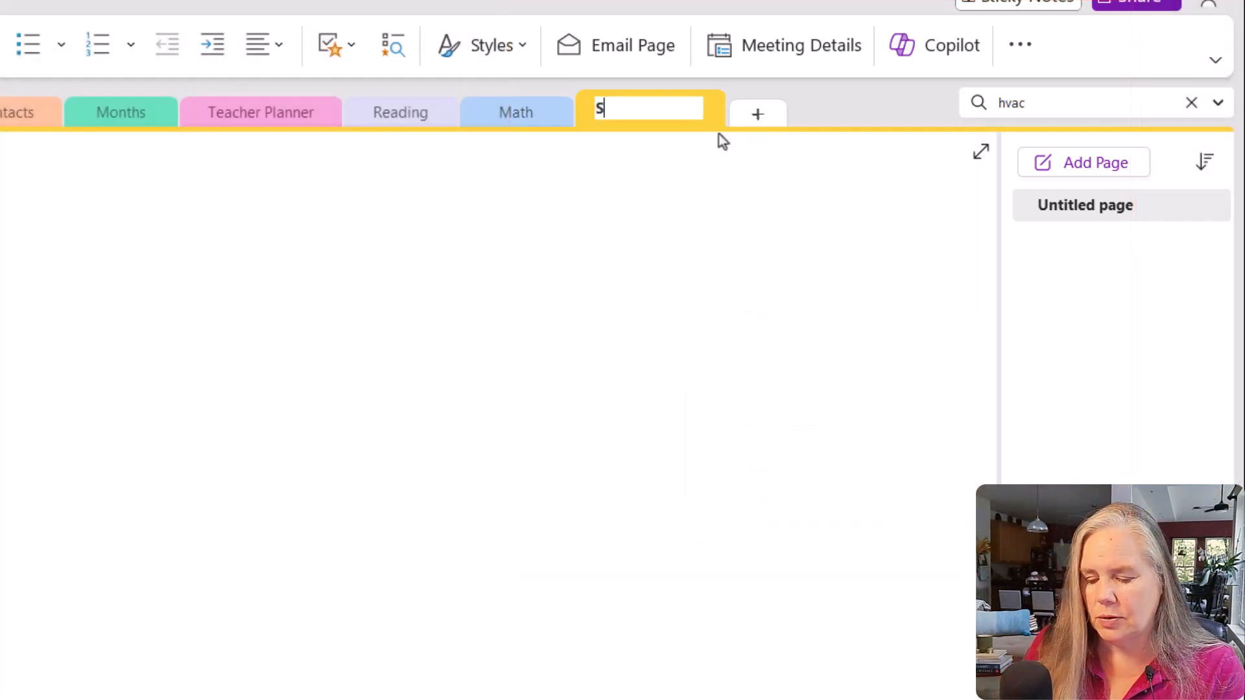
pyautogui.click(749, 230)
pyautogui.rightClick(665, 111)
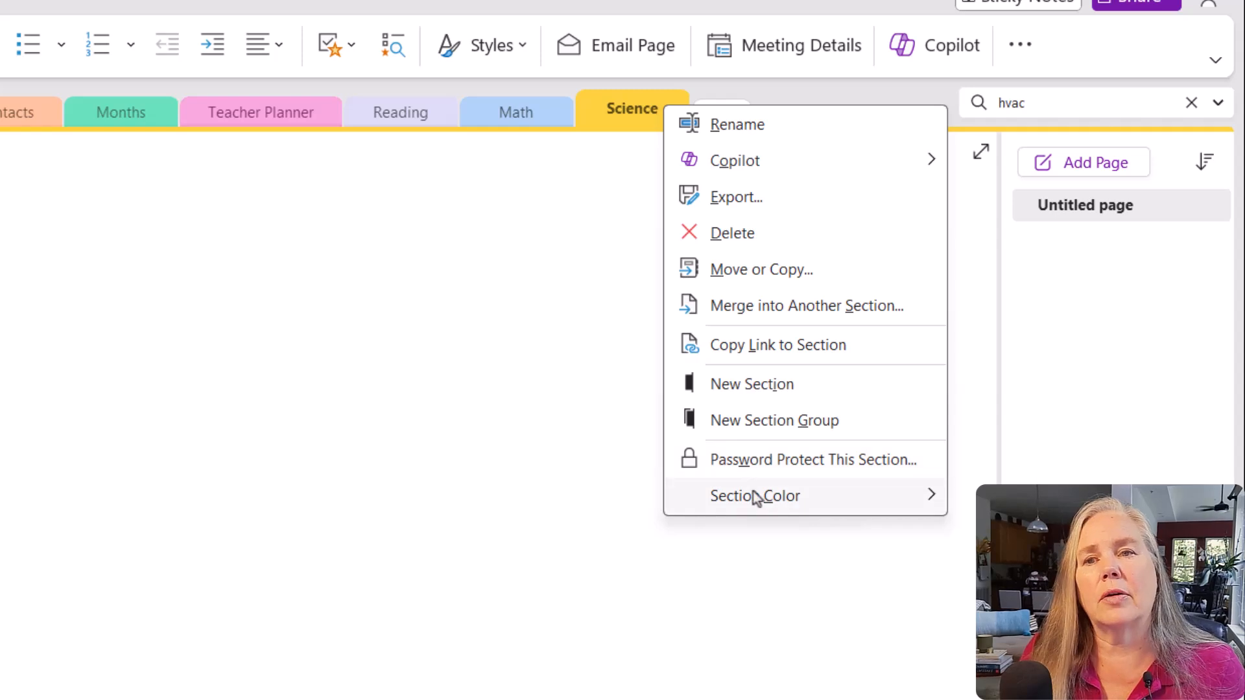
pyautogui.moveTo(756, 498)
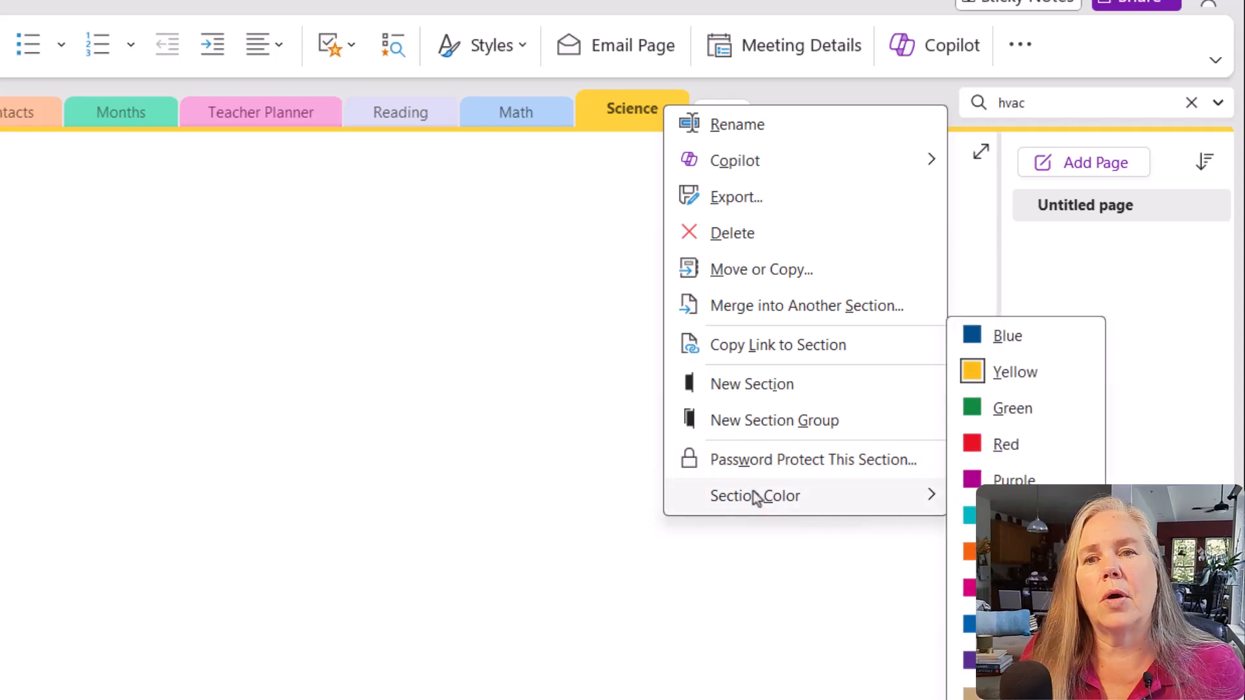
pyautogui.click(1010, 337)
# Step: Set the Math section's color to Green and the Reading section's color to Red
pyautogui.rightClick(536, 115)
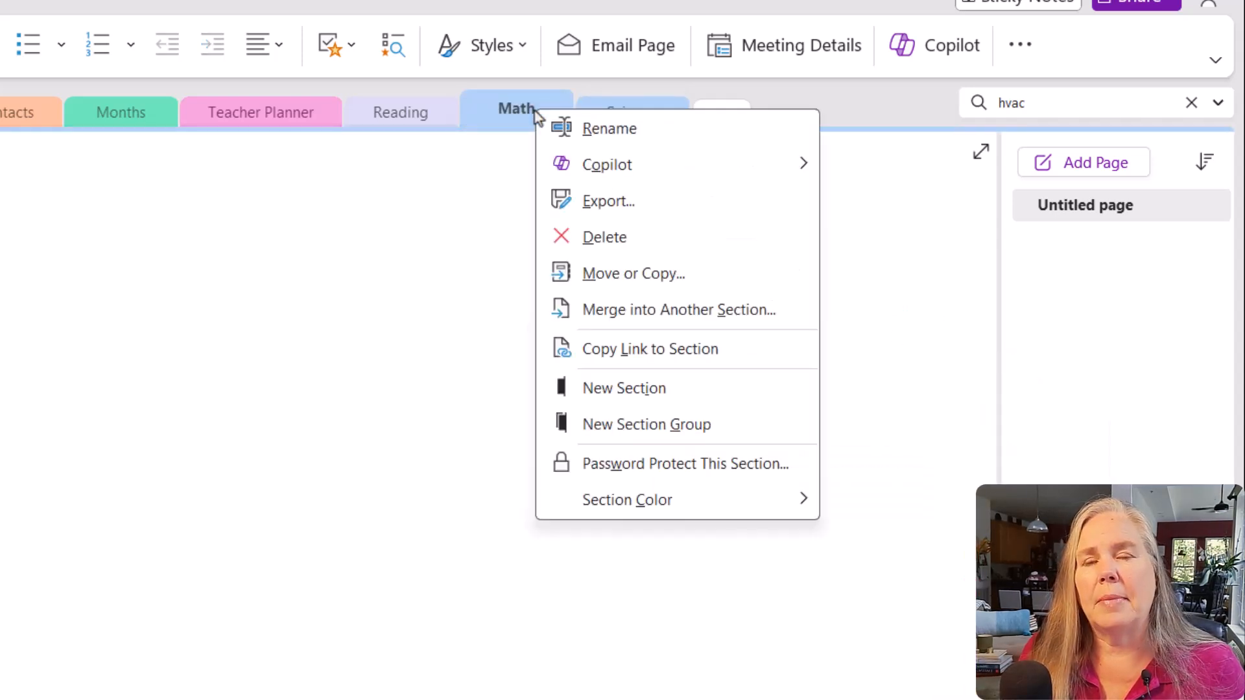
pyautogui.moveTo(806, 489)
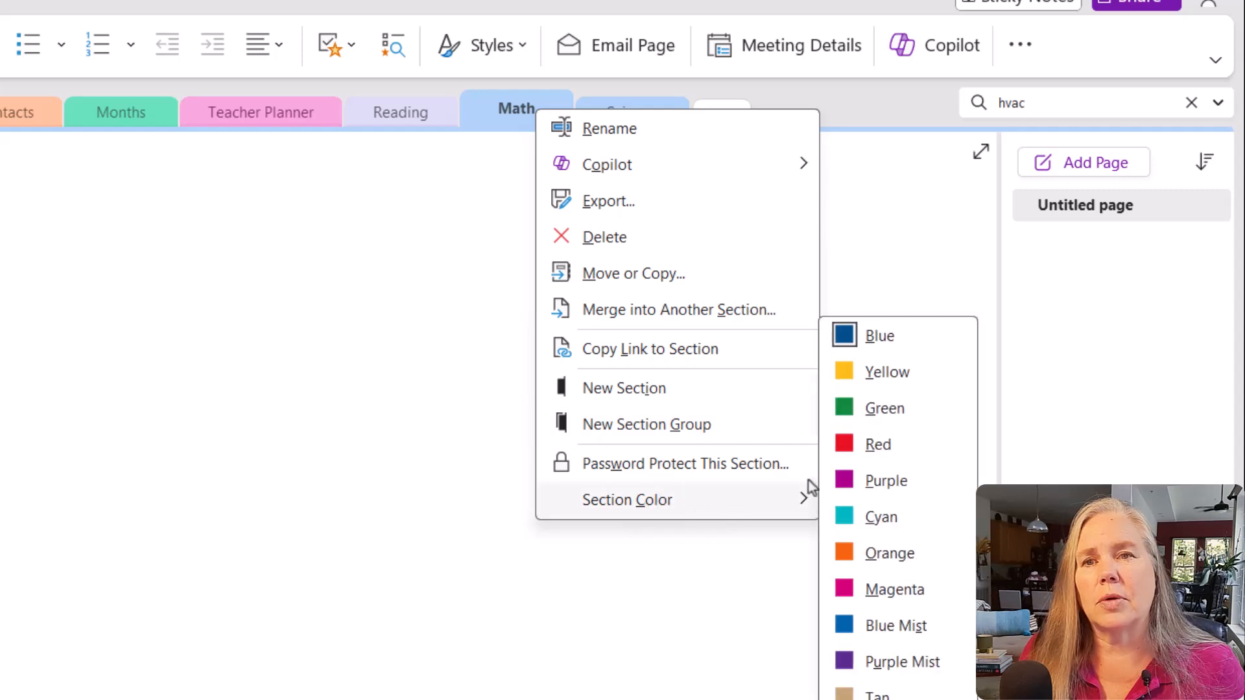
pyautogui.click(859, 407)
pyautogui.rightClick(424, 118)
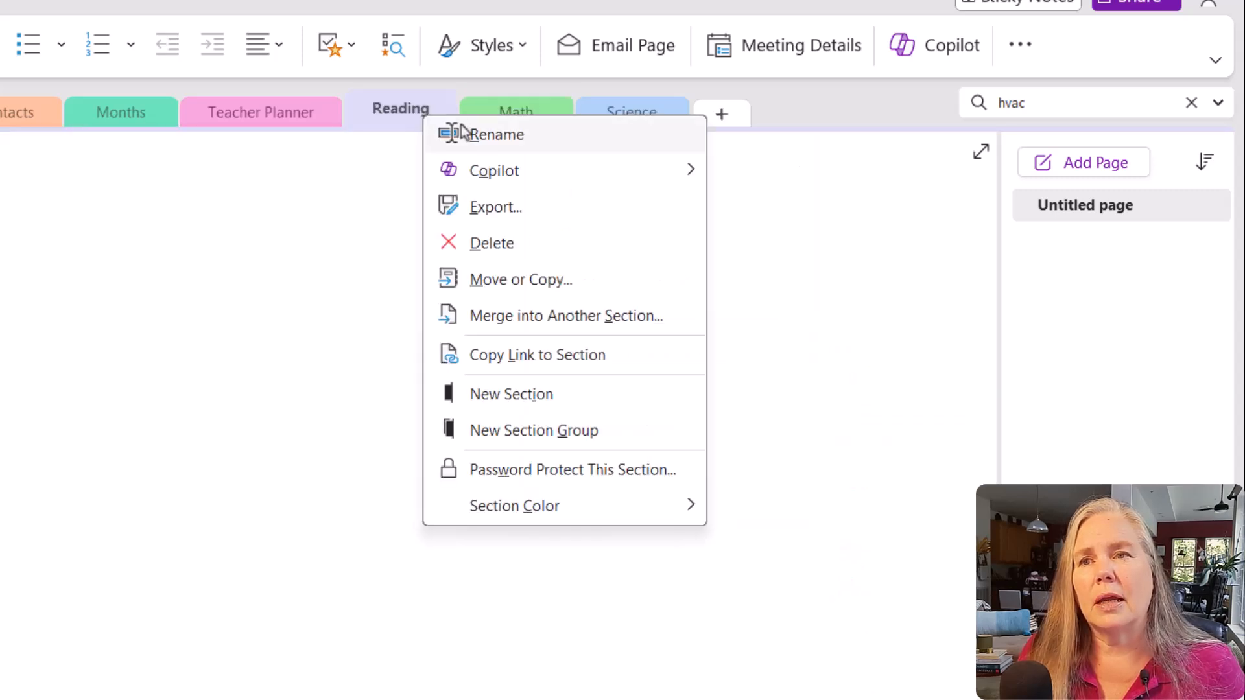
pyautogui.moveTo(510, 513)
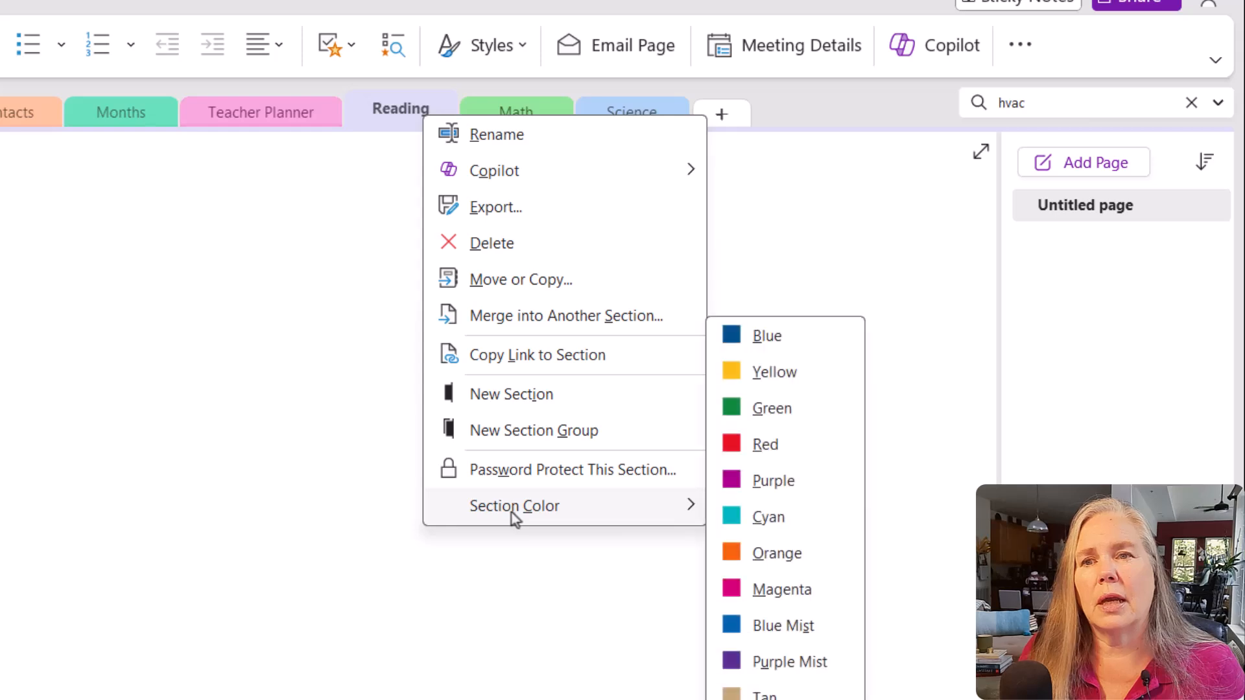
pyautogui.click(751, 441)
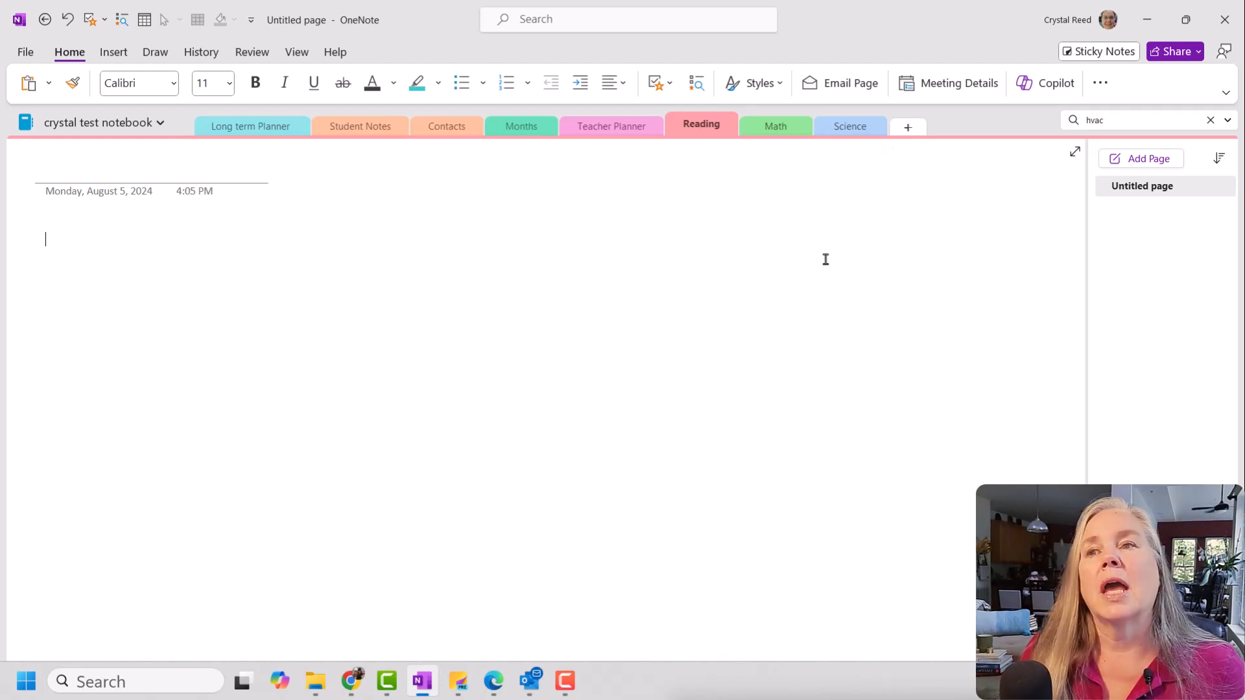
# Step: Expand the Lesson Plan Template group in the Teacher Planner section and create a new section named Soc. Study
pyautogui.click(583, 125)
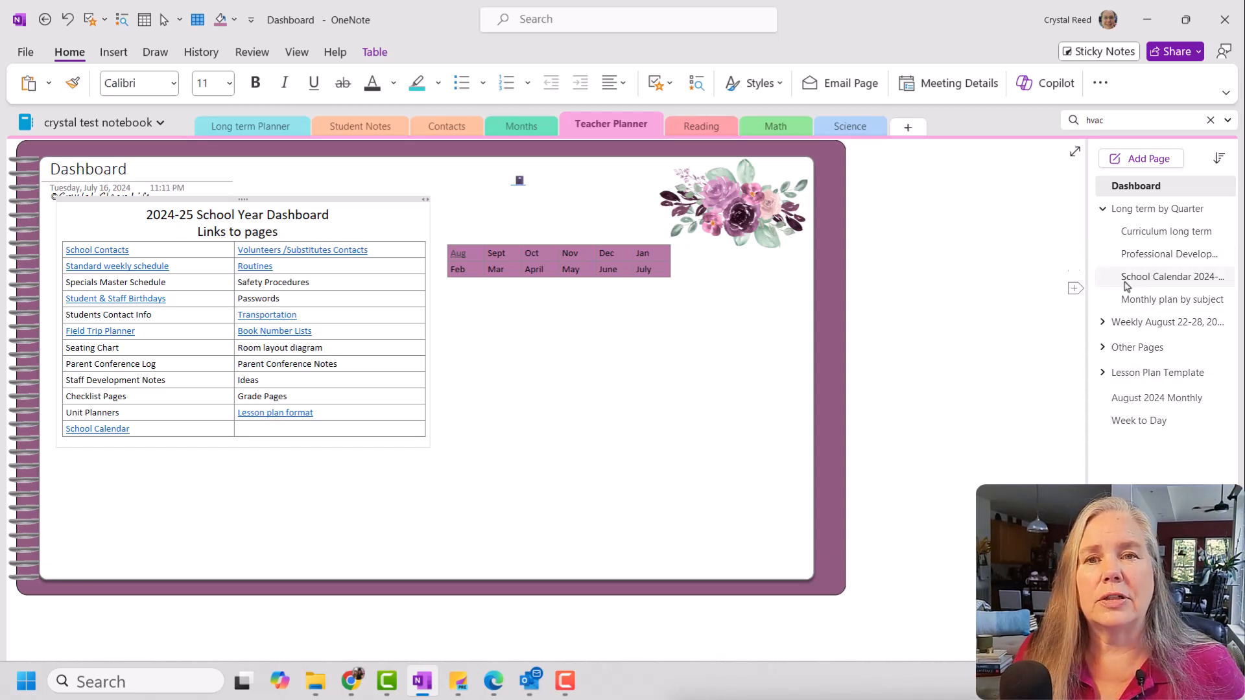
pyautogui.click(1103, 375)
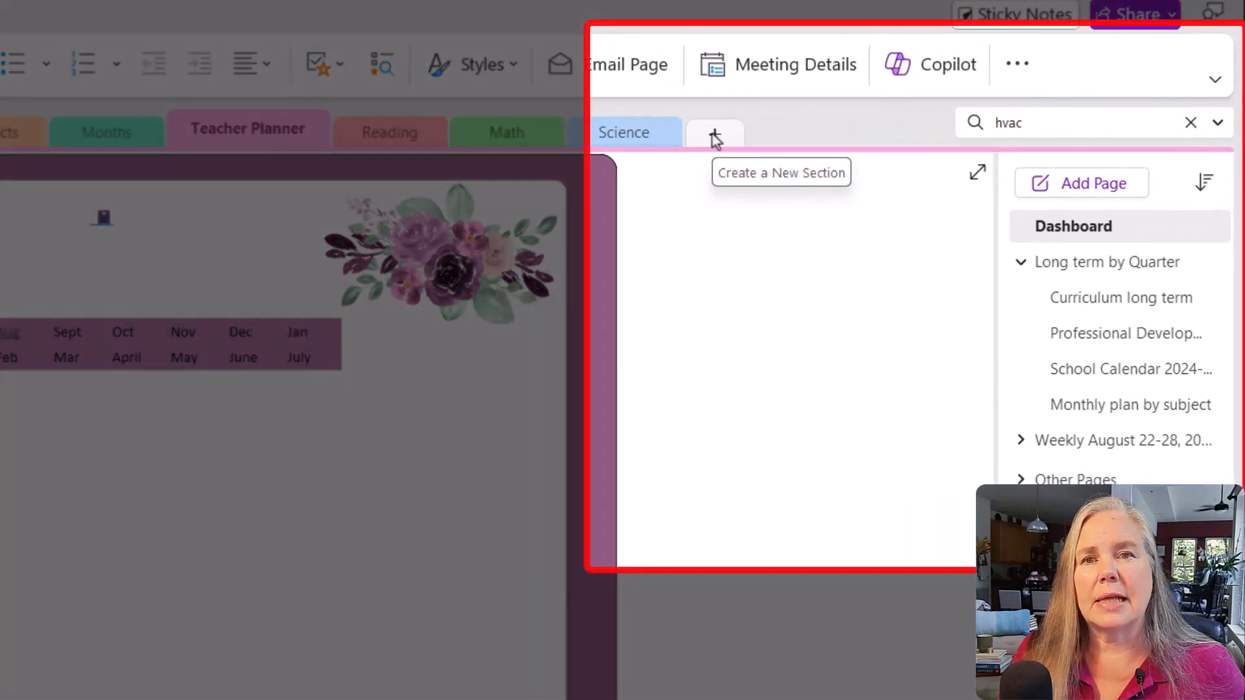
pyautogui.click(721, 137)
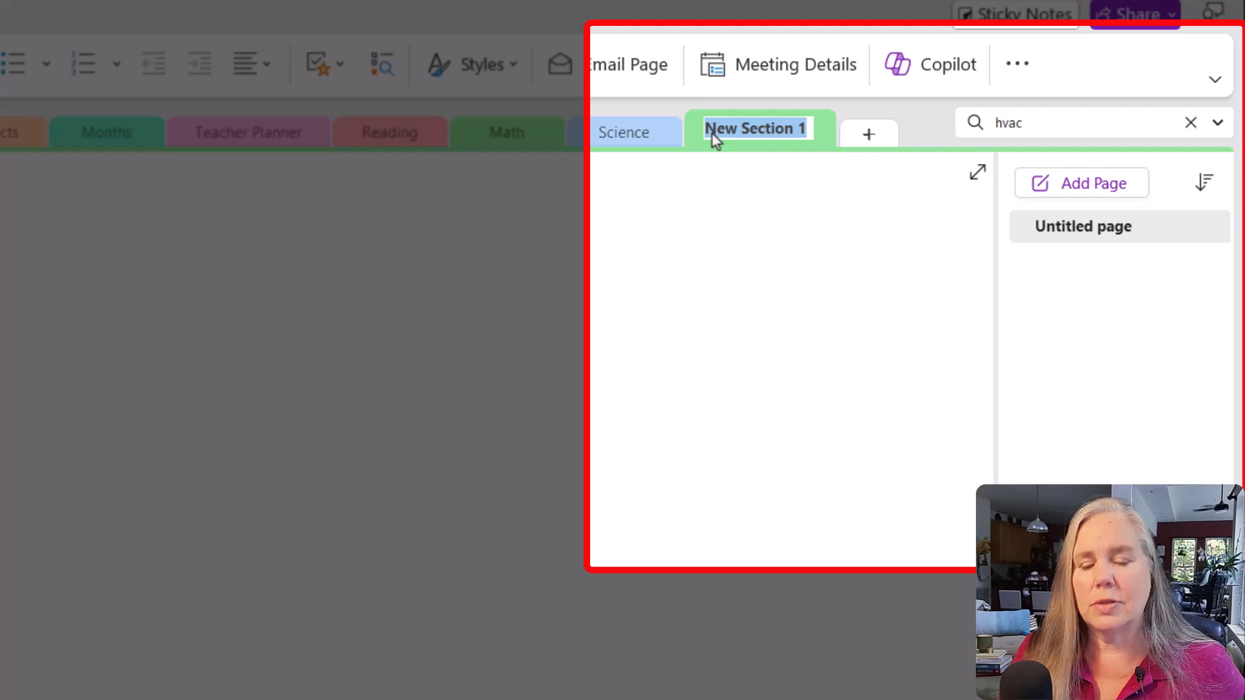
pyautogui.write('S')
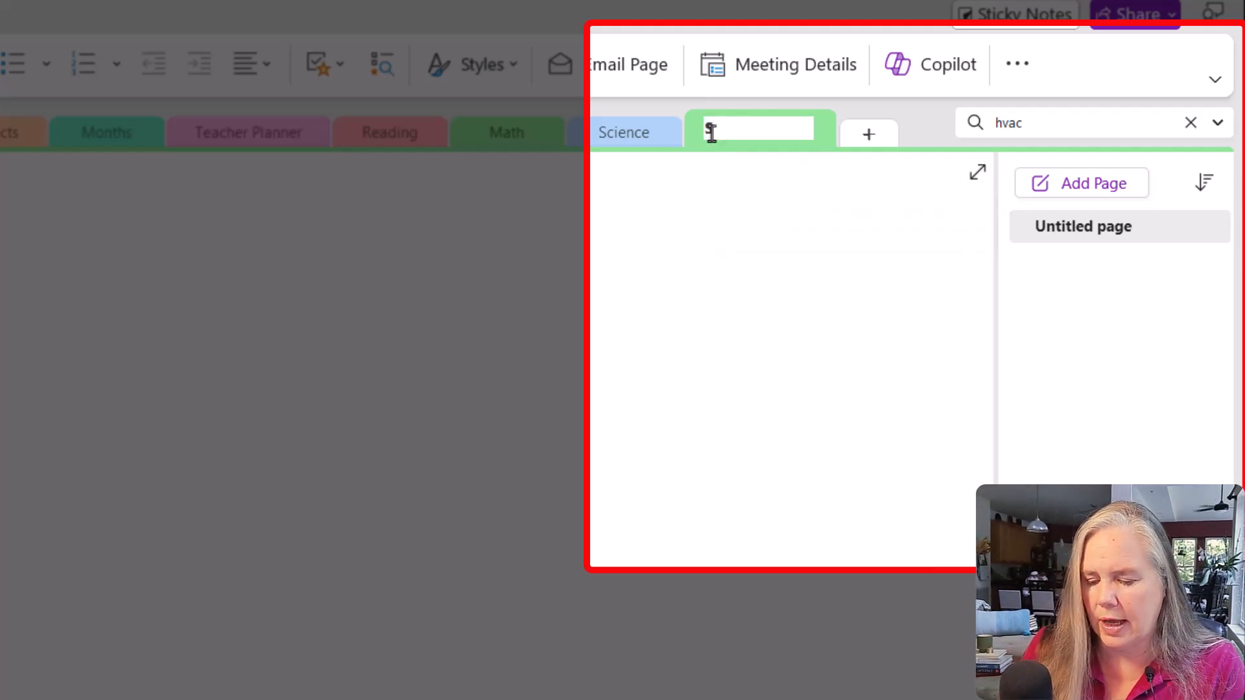
pyautogui.write('oc. ')
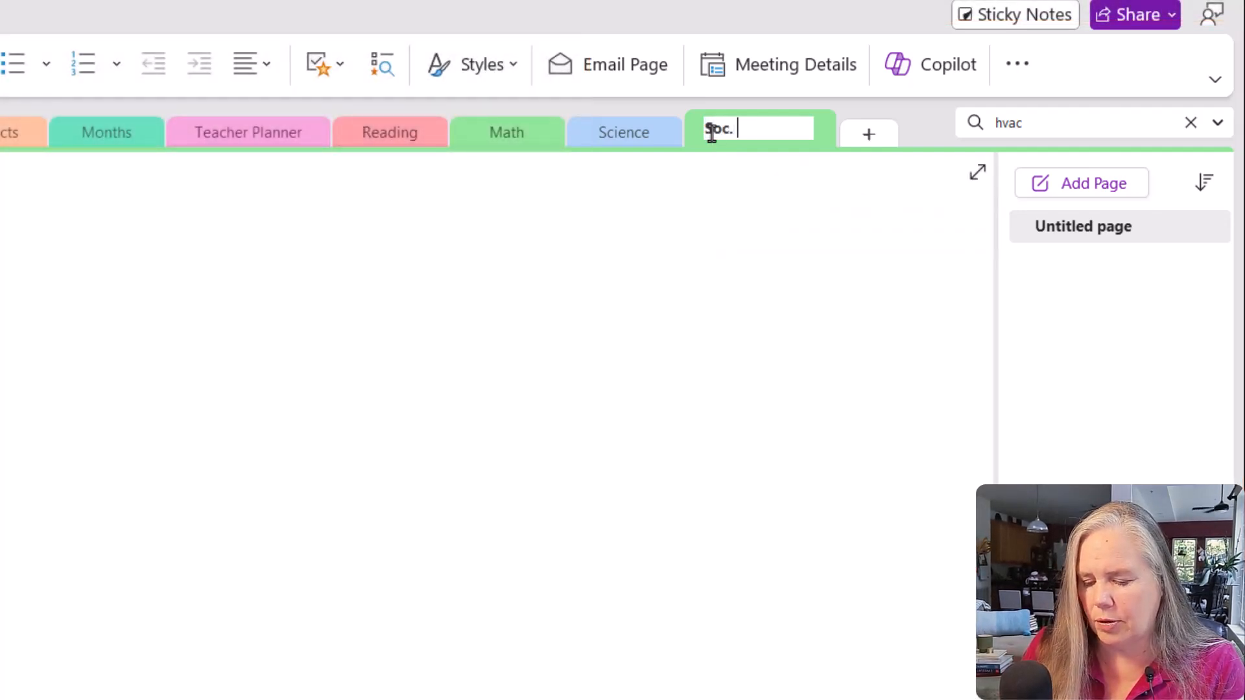
pyautogui.write('Study')
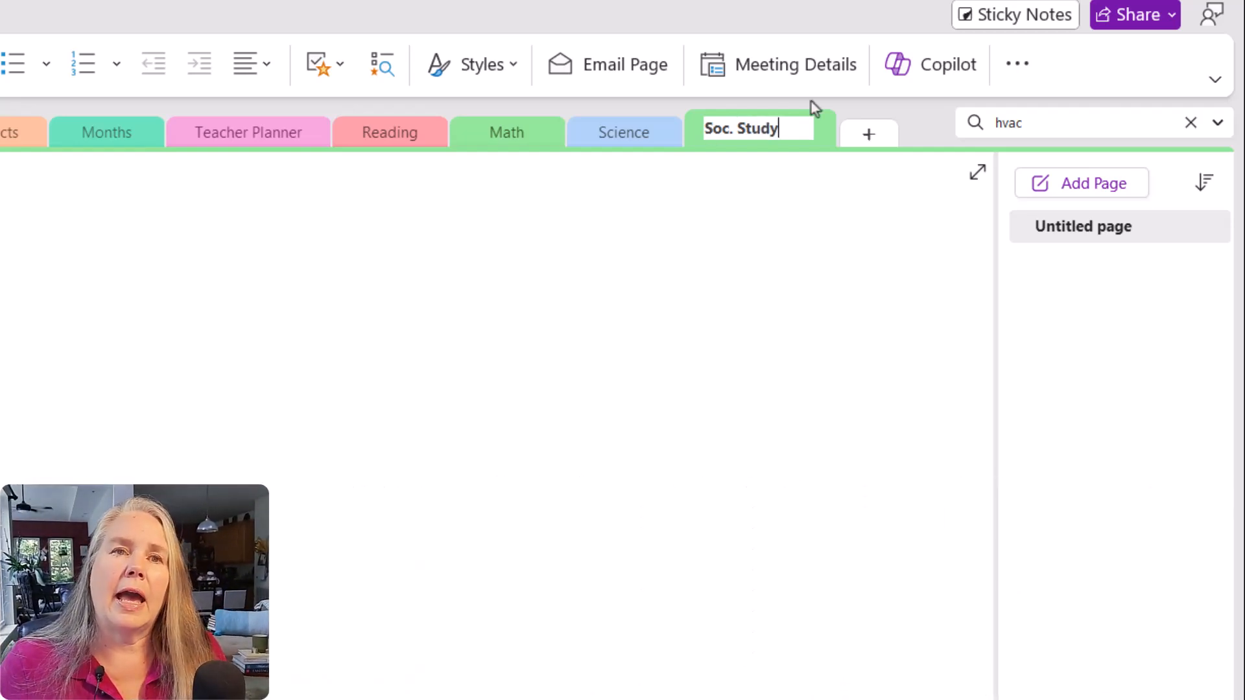
# Step: Set the Soc. Study section's color to Purple
pyautogui.rightClick(820, 139)
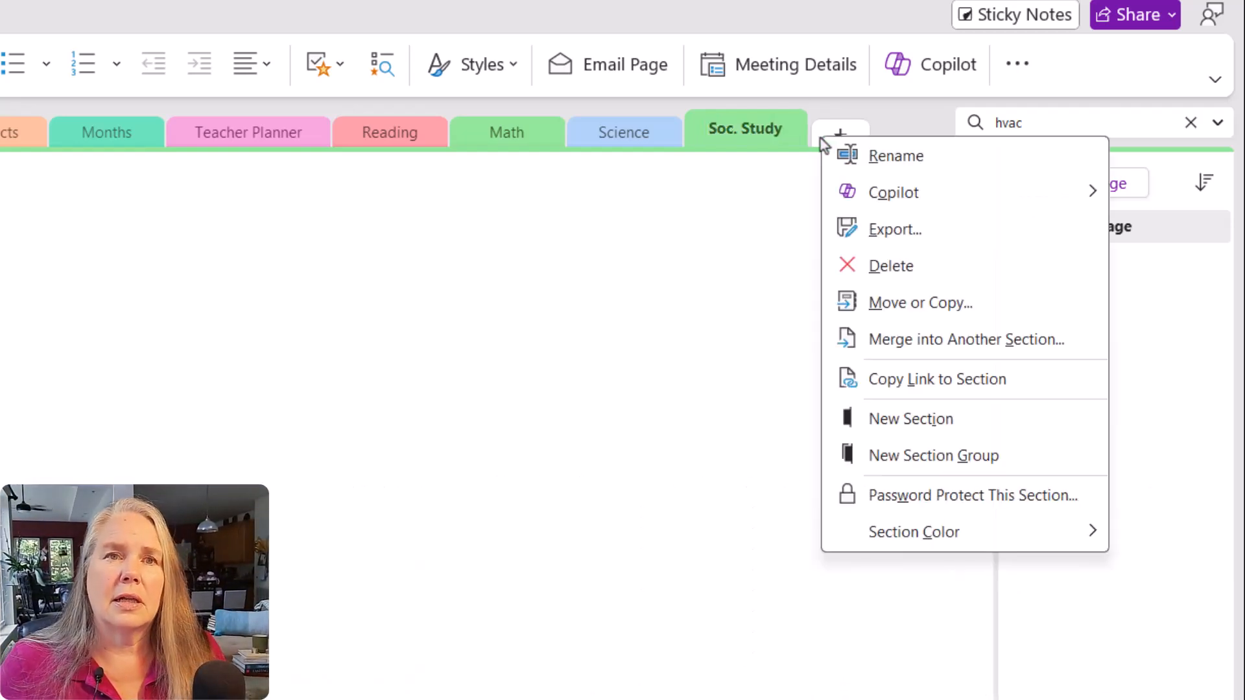
pyautogui.click(753, 144)
pyautogui.rightClick(753, 144)
pyautogui.moveTo(829, 547)
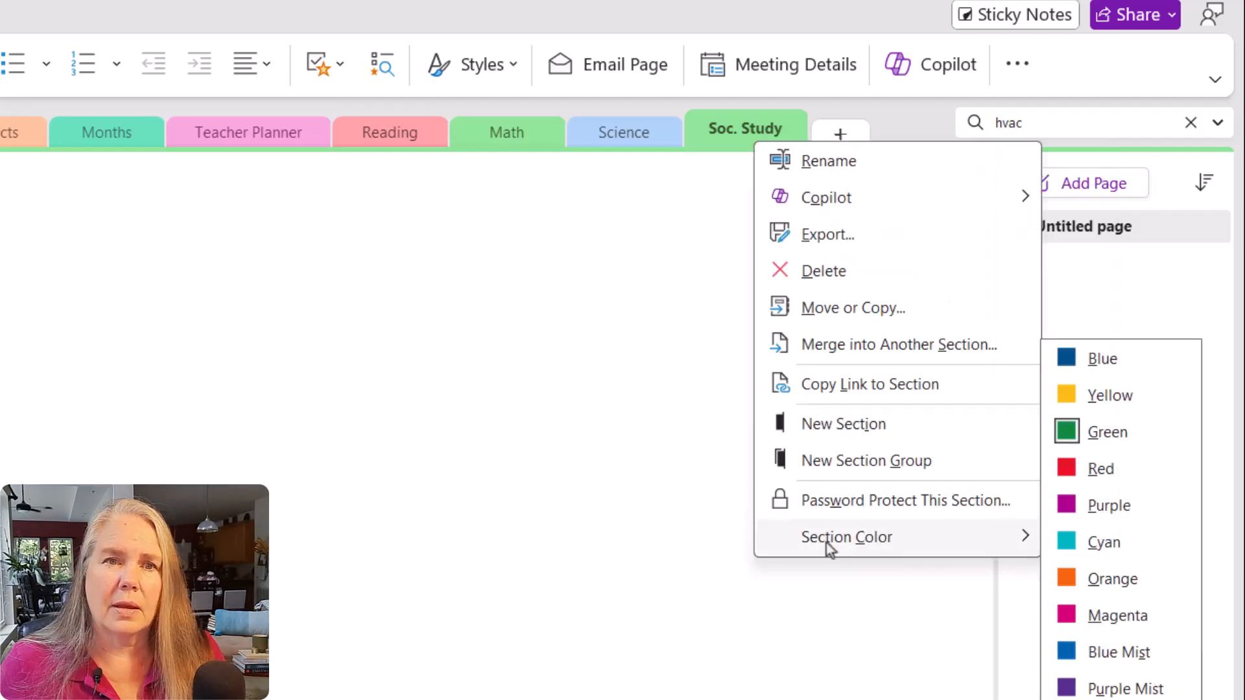
pyautogui.click(1102, 505)
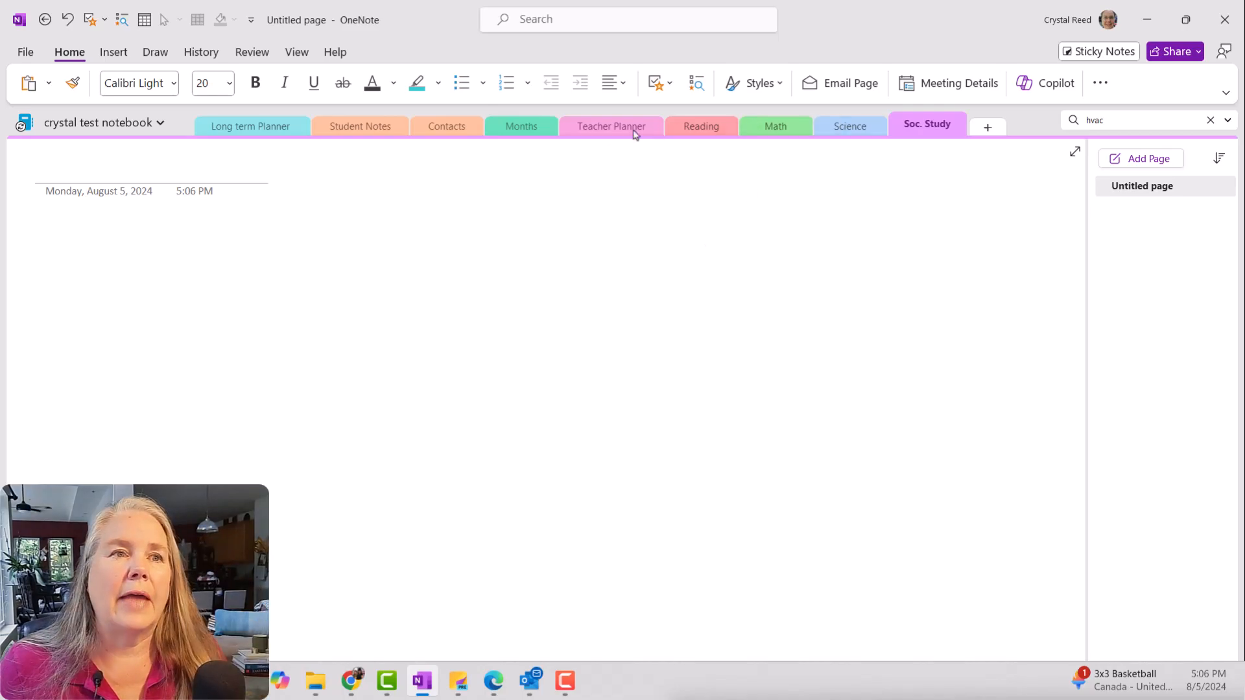
# Step: Move the LP Supply & Demand and LP Economics pages from Teacher Planner into the Soc. Study section, and return to the Teacher Planner section
pyautogui.click(603, 129)
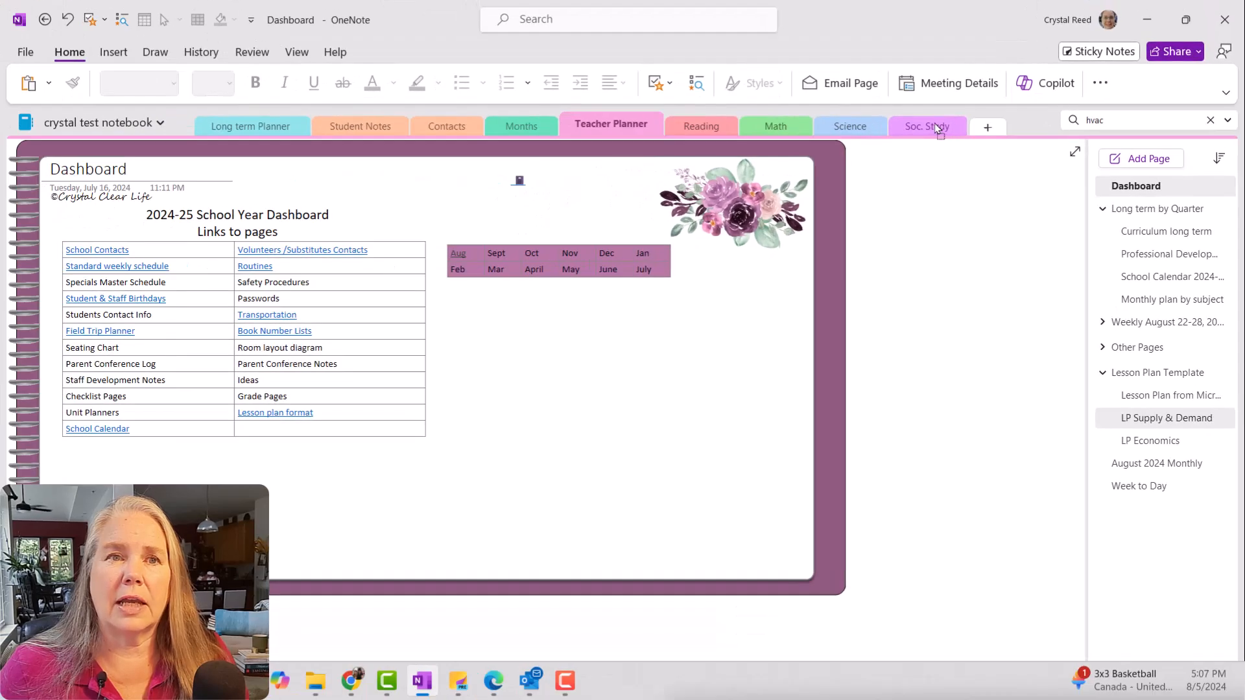
pyautogui.click(935, 125)
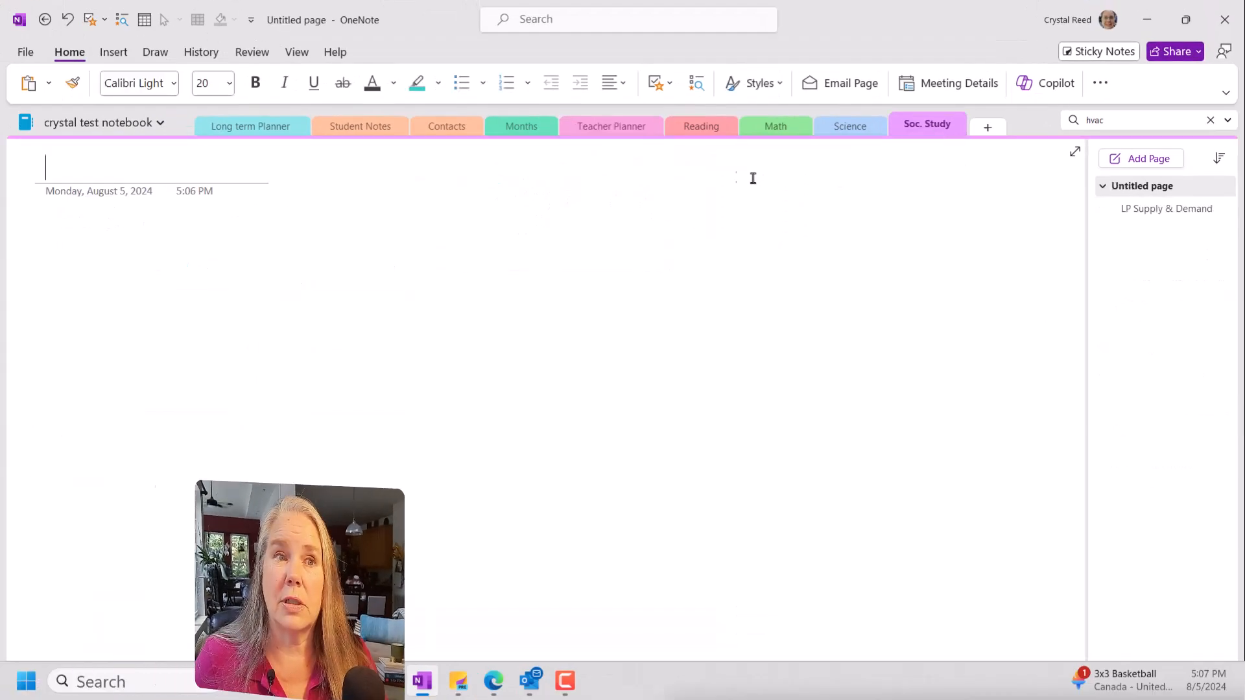
pyautogui.click(606, 127)
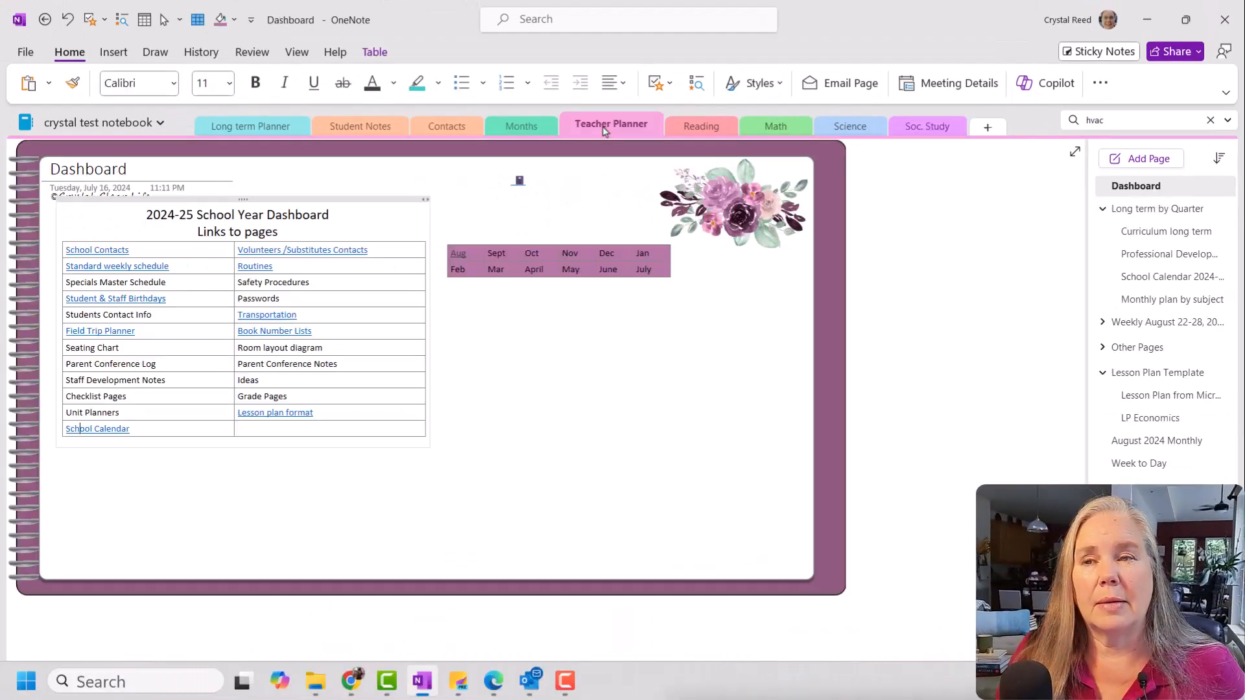
pyautogui.click(1155, 418)
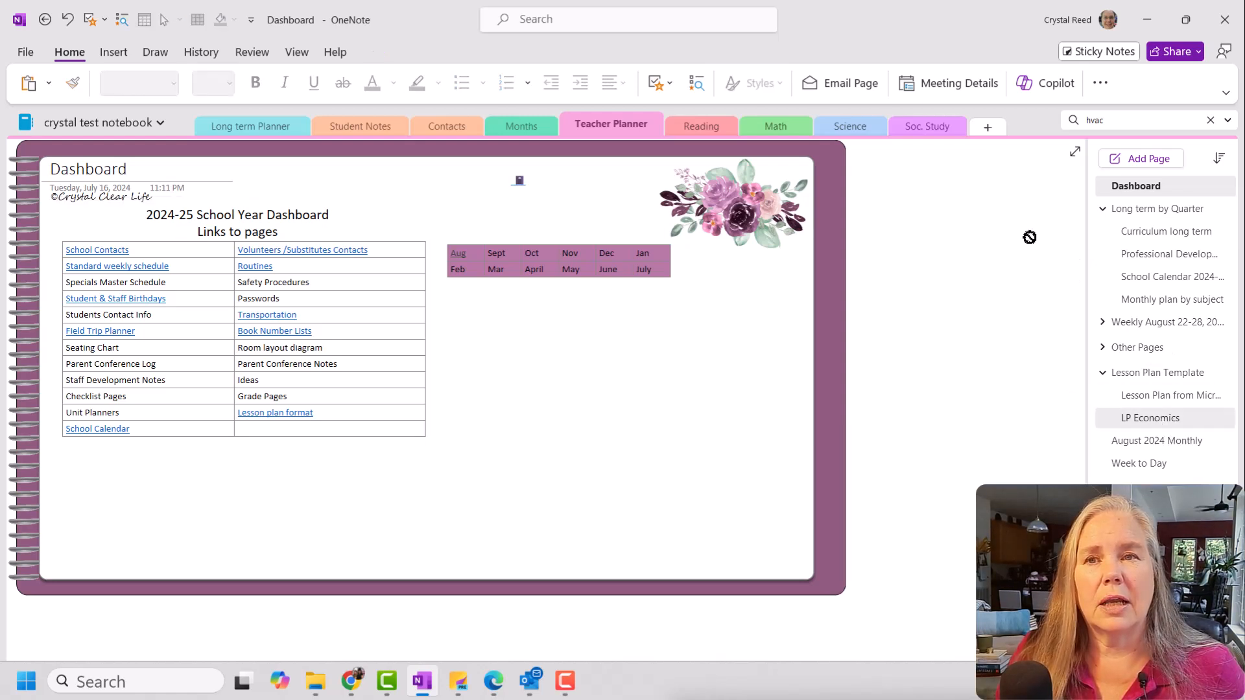
pyautogui.click(928, 127)
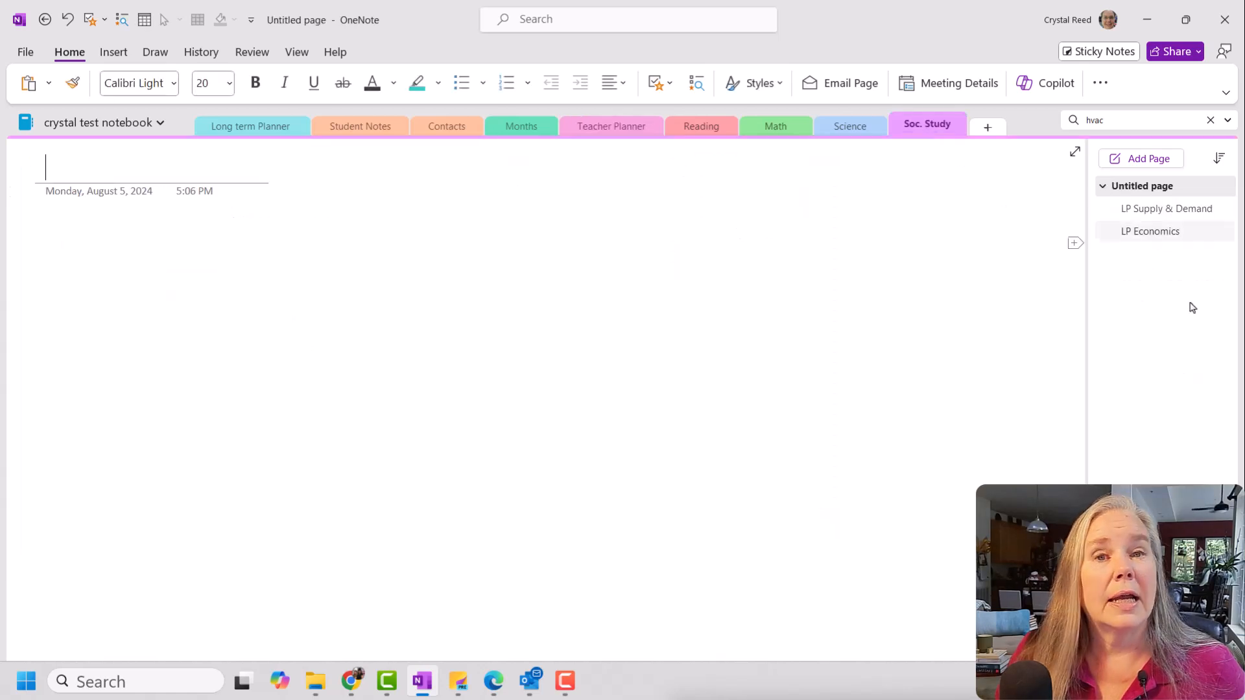
pyautogui.click(603, 126)
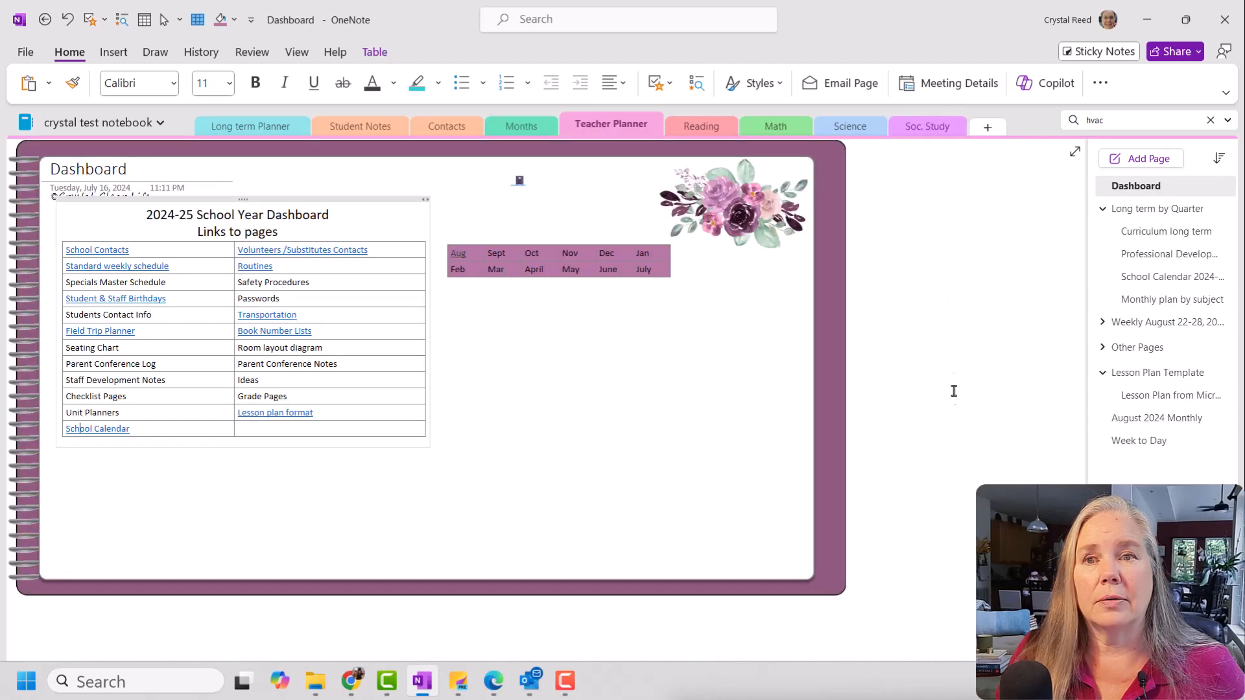